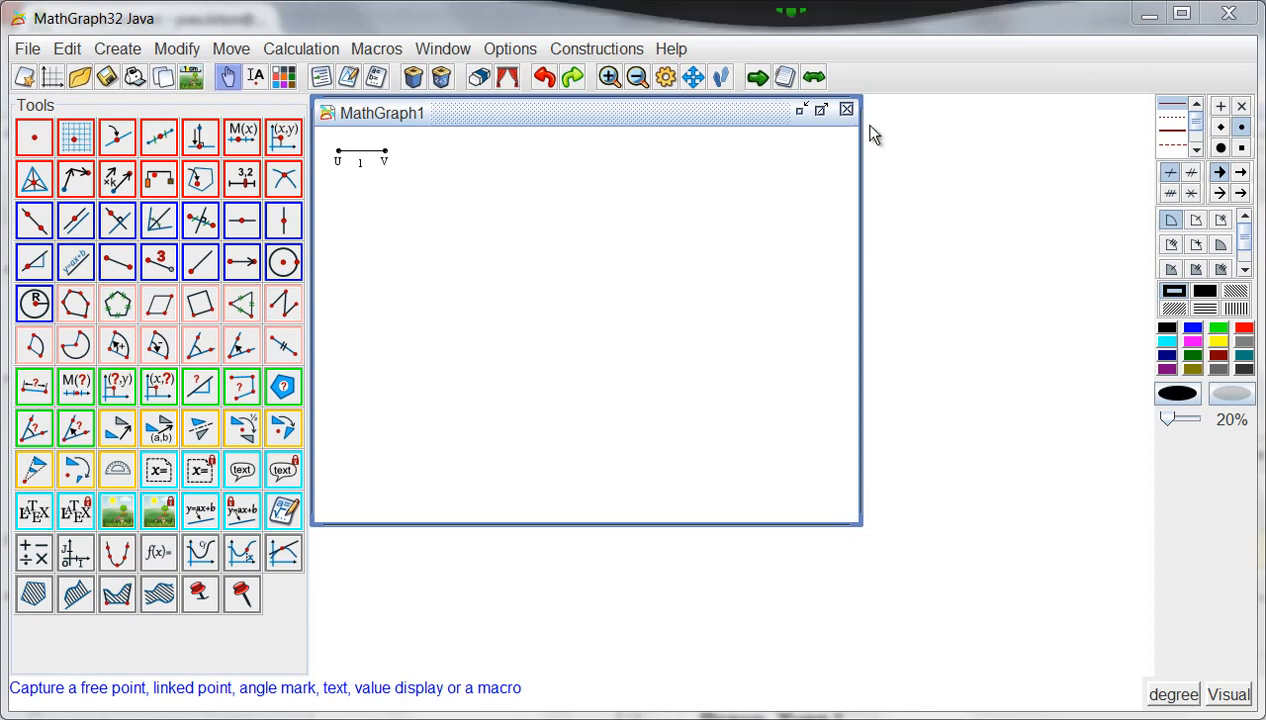
- Set the functionality level to Mid-level in the functionality options
click(511, 50)
click(548, 101)
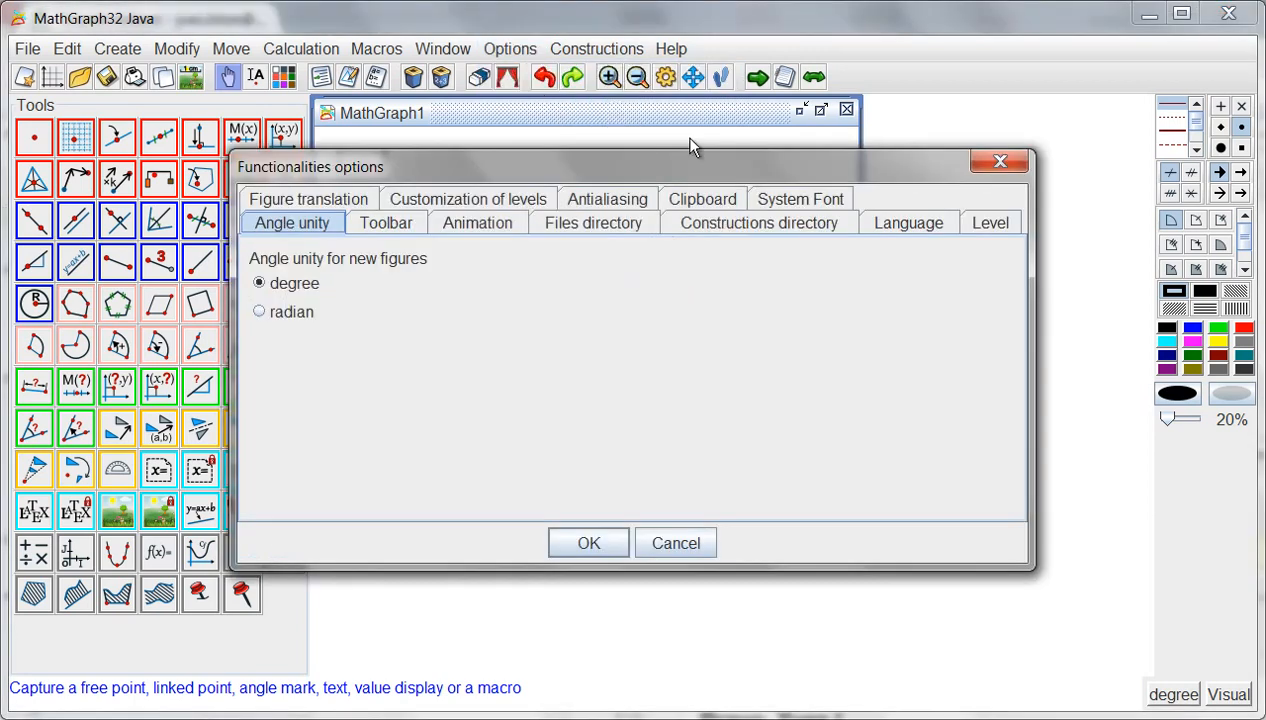
click(984, 226)
click(268, 314)
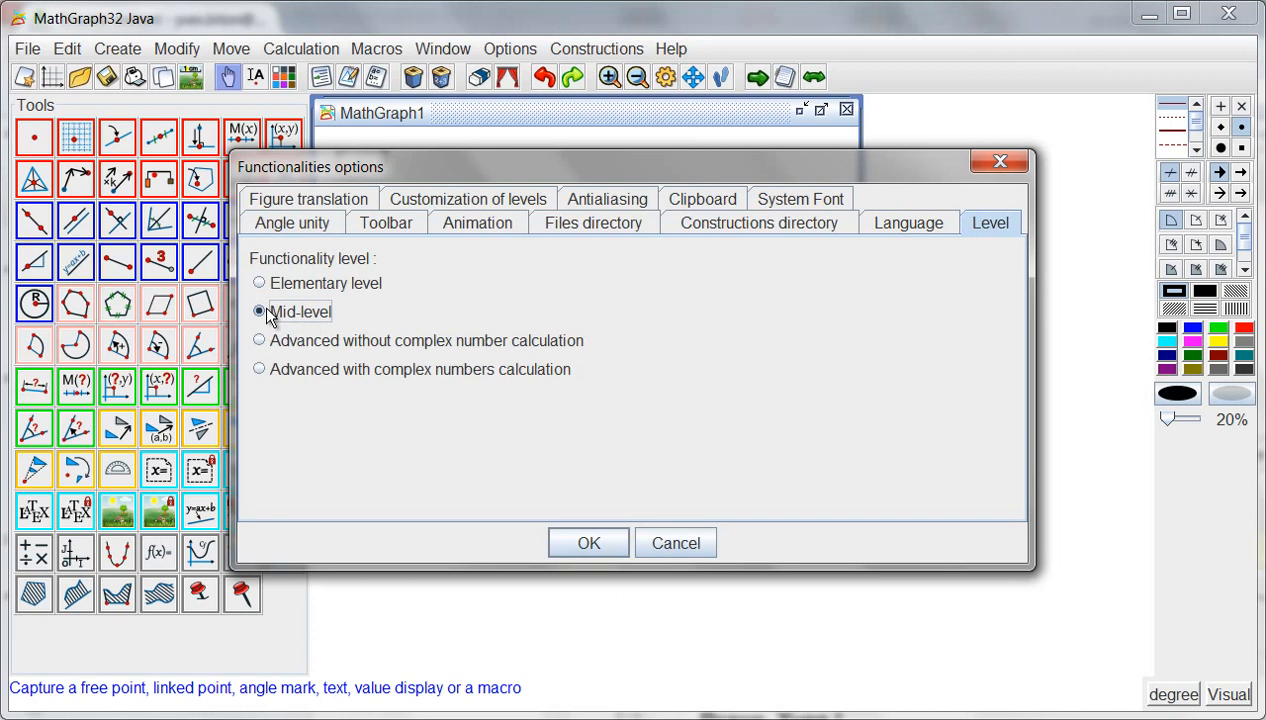
click(586, 546)
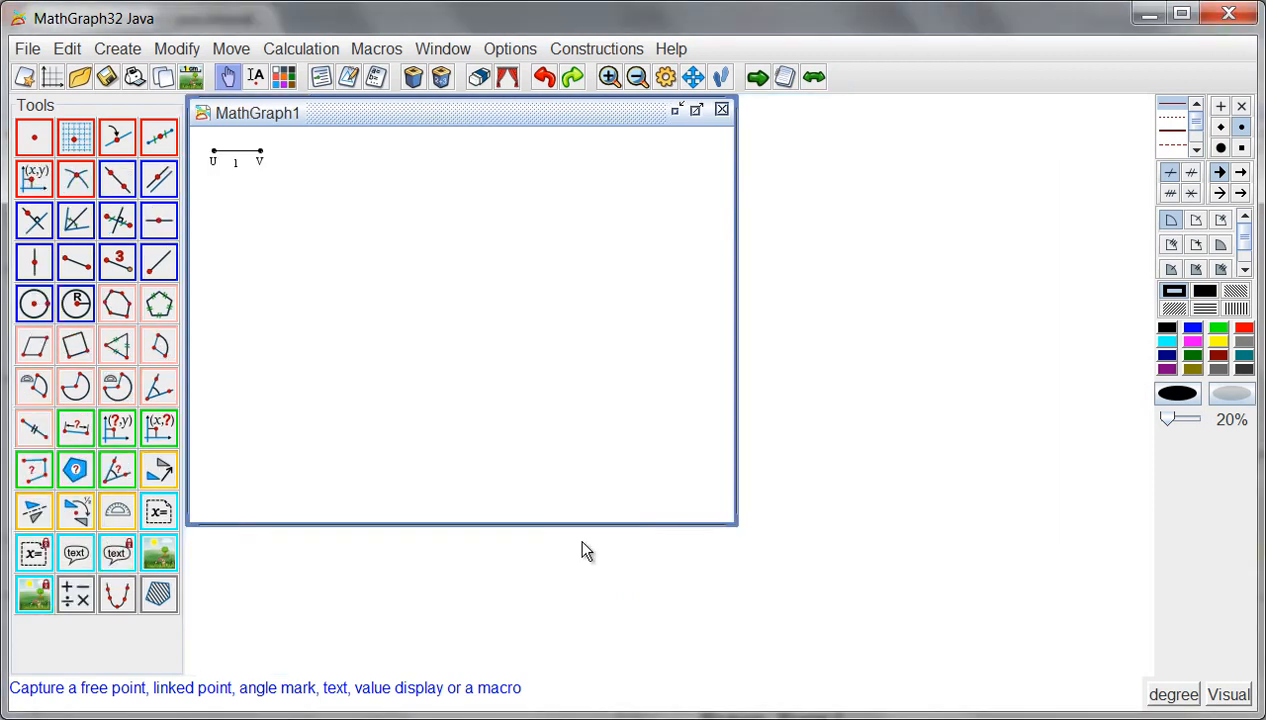
- Place four free points around the figure: two unnamed ones on the left and points named A and B on the right
click(36, 140)
click(341, 331)
click(390, 230)
click(524, 224)
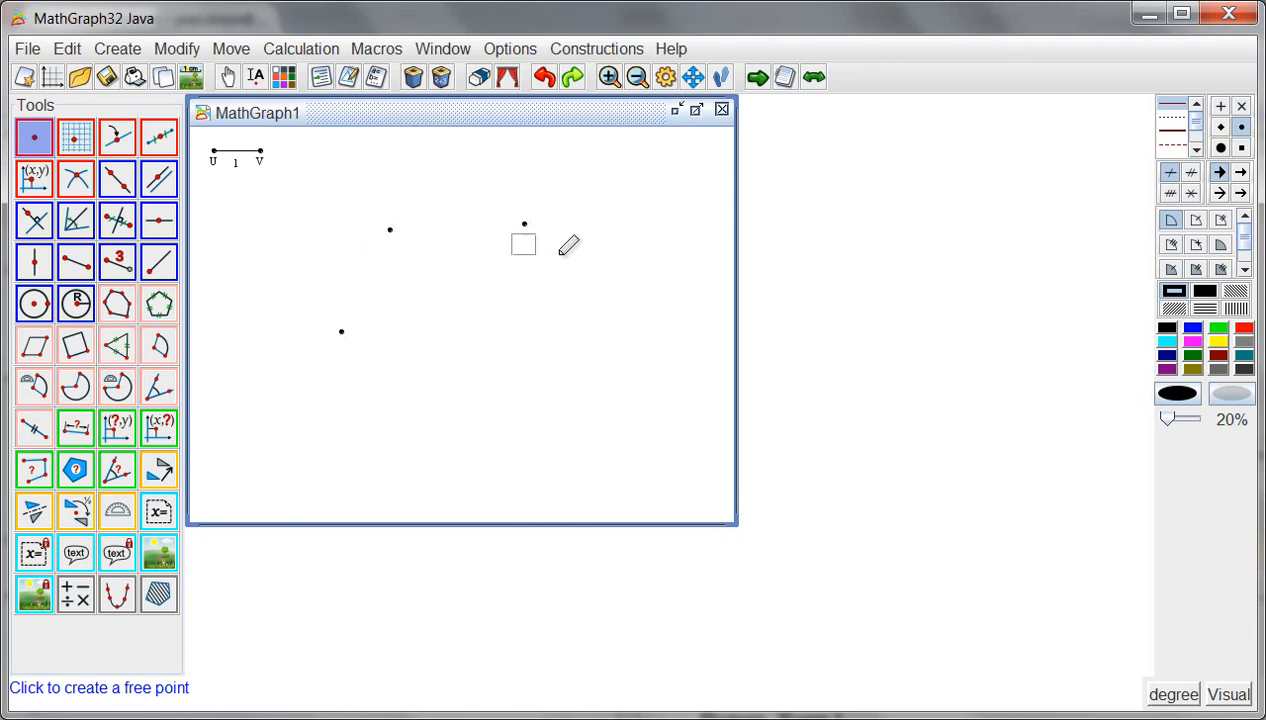
key(Return)
click(576, 302)
text(B)
key(Return)
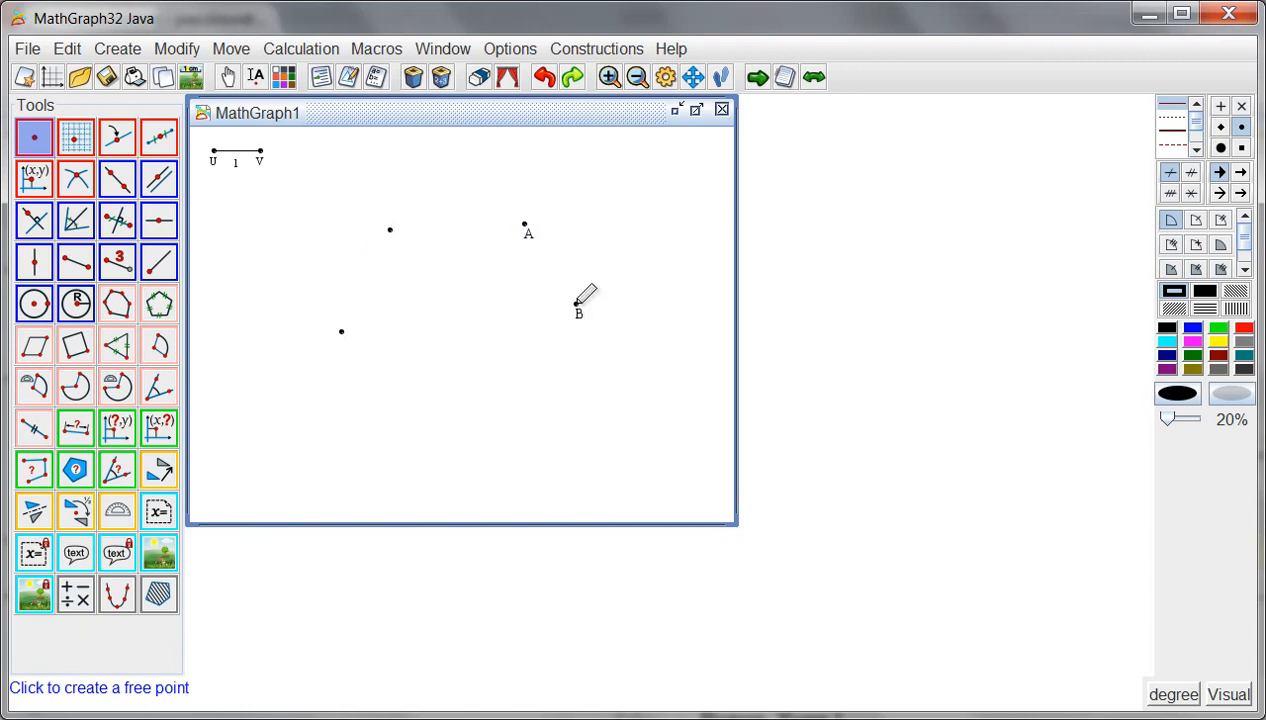
- Add three unnamed free points: one below and left of B, one at the lower left and one in the centre of the figure
click(464, 377)
click(332, 407)
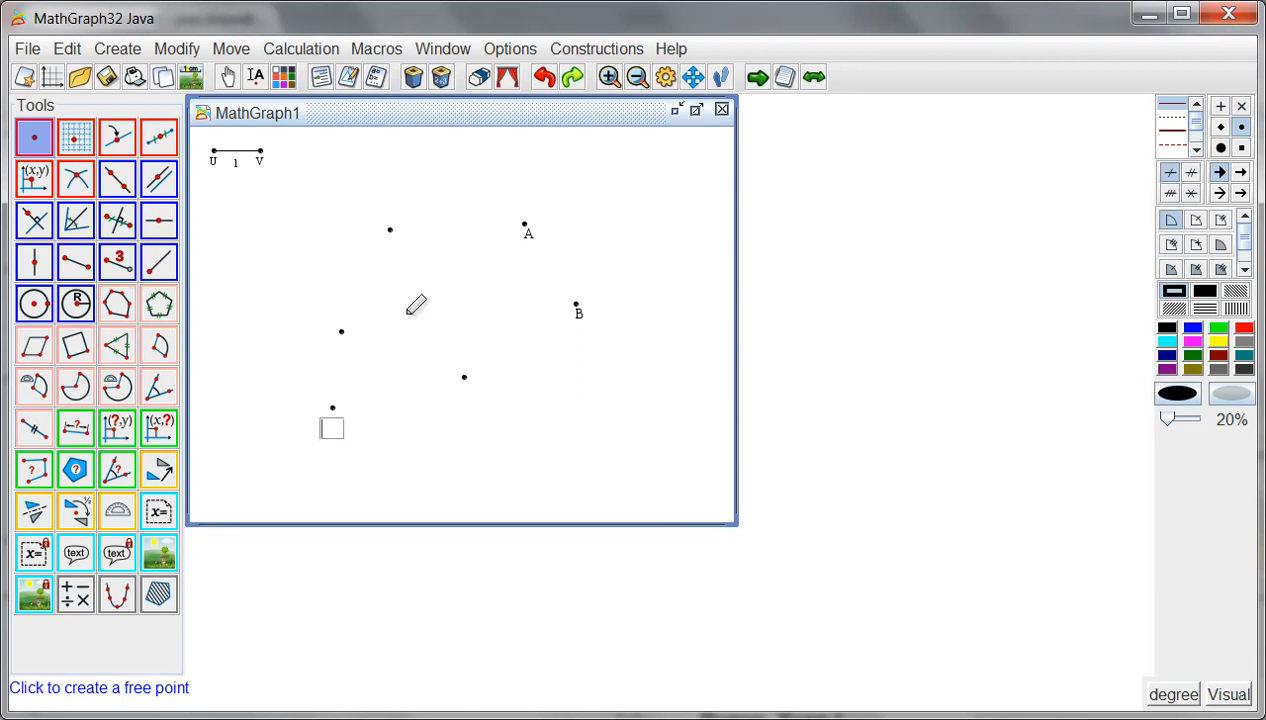
click(450, 292)
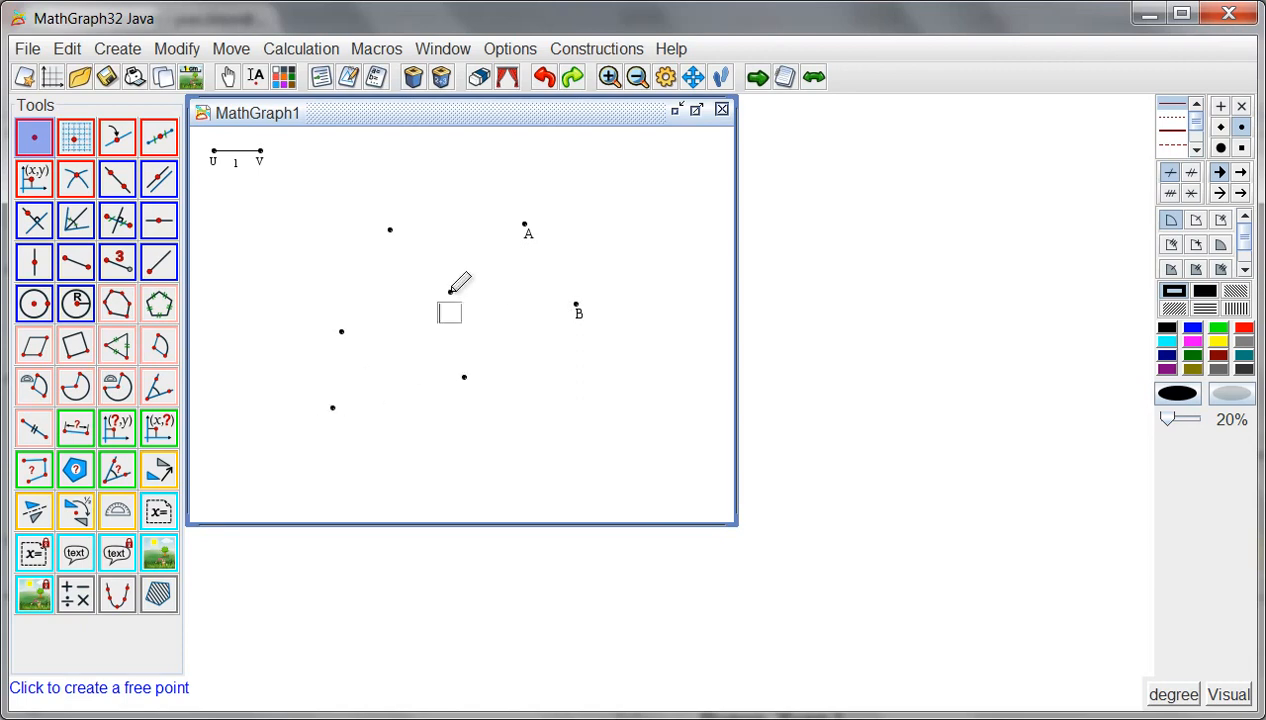
- Draw a line through the lower-left and central points, and a parallel to it through the upper-left point
click(118, 186)
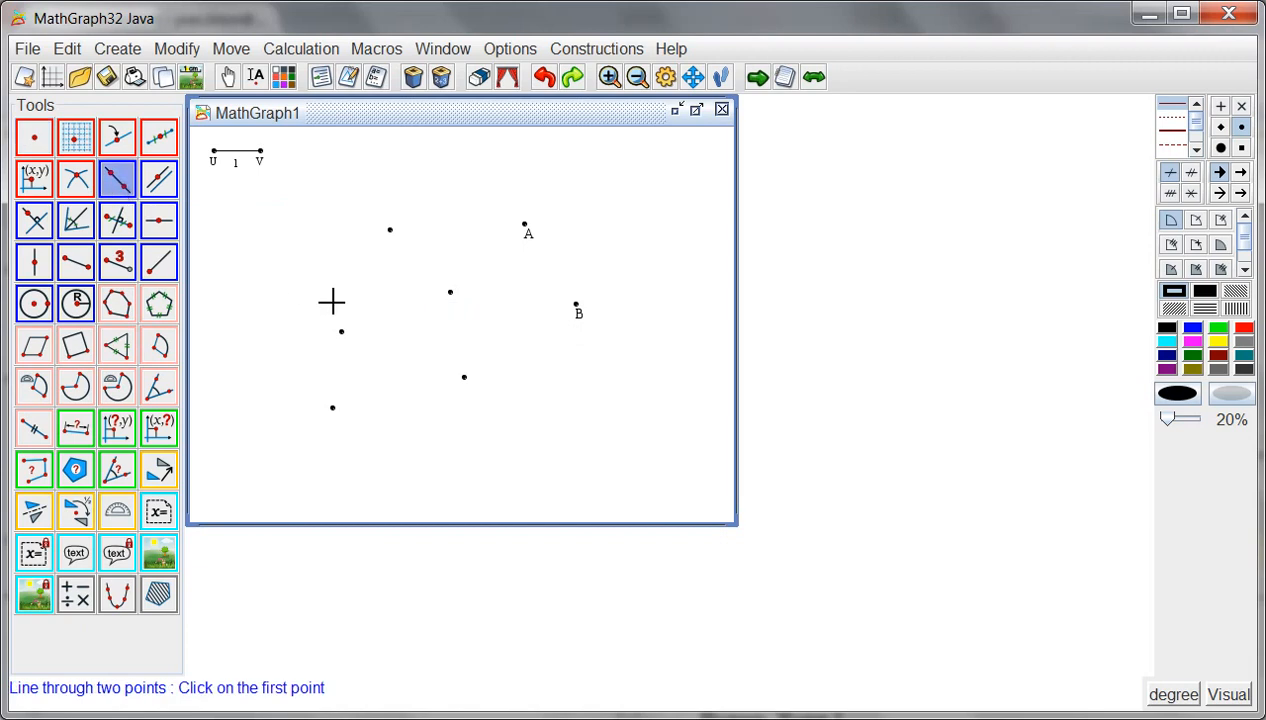
click(333, 408)
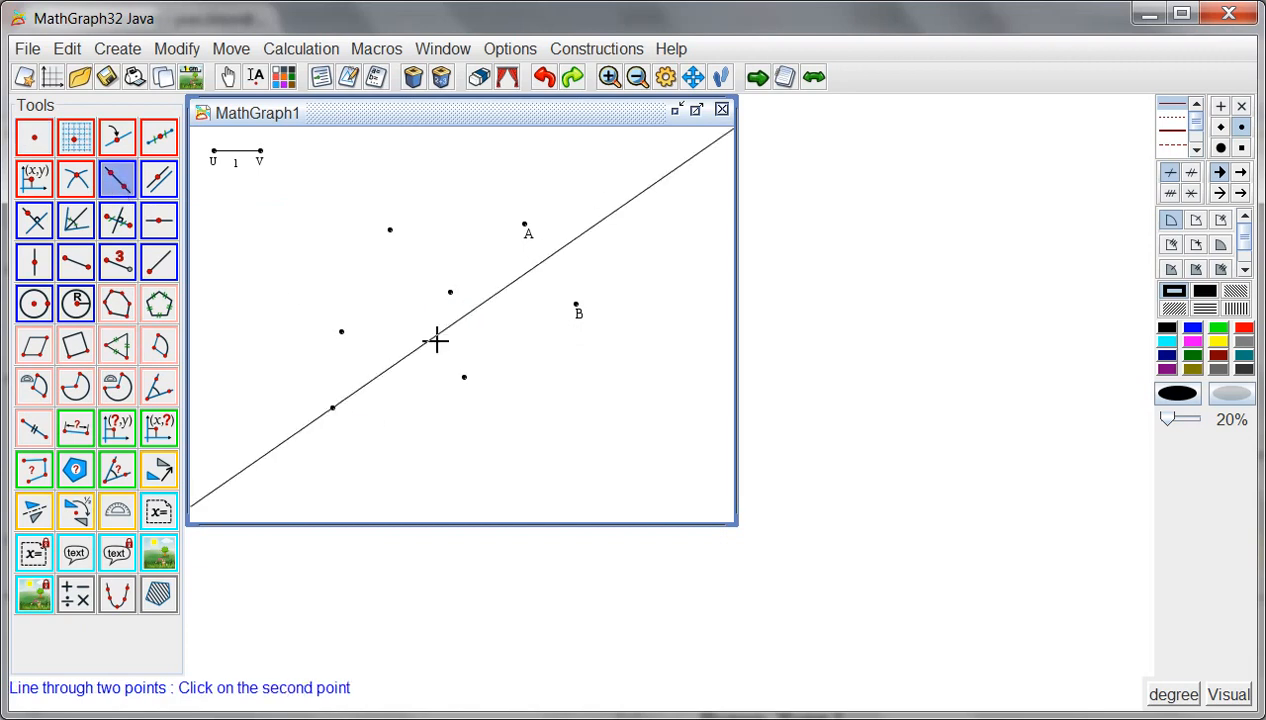
click(450, 292)
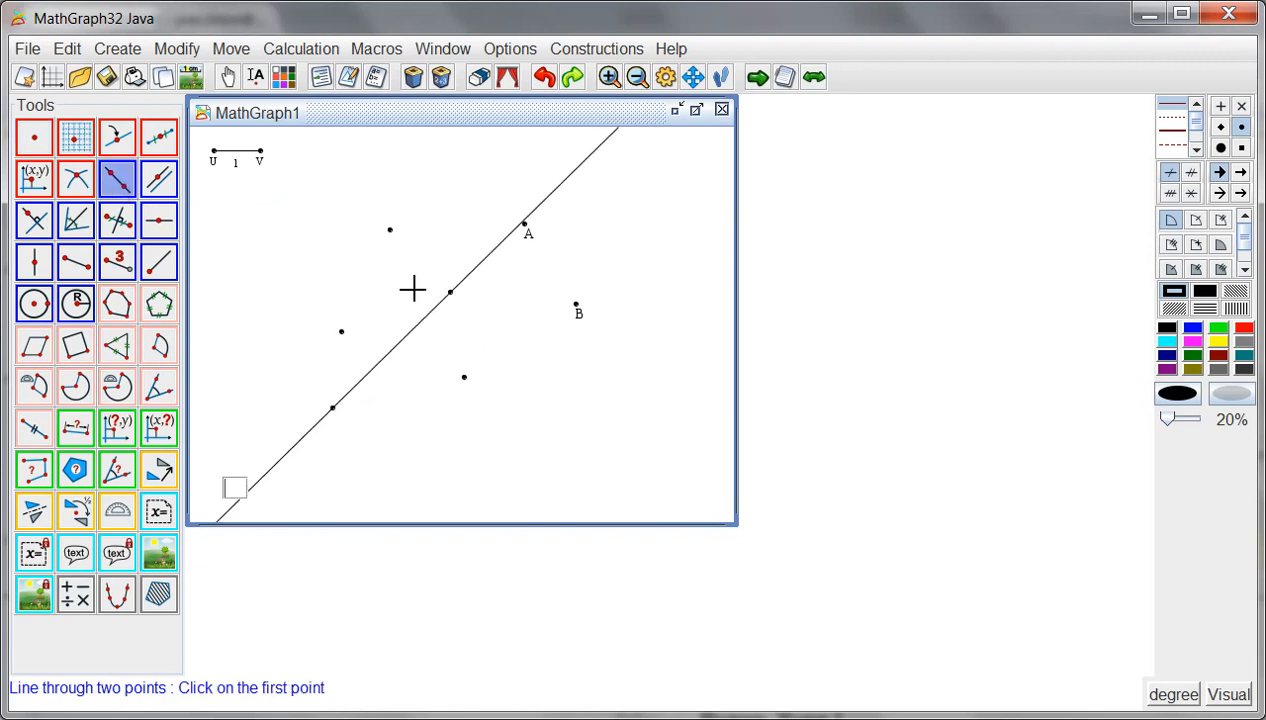
click(157, 180)
click(424, 319)
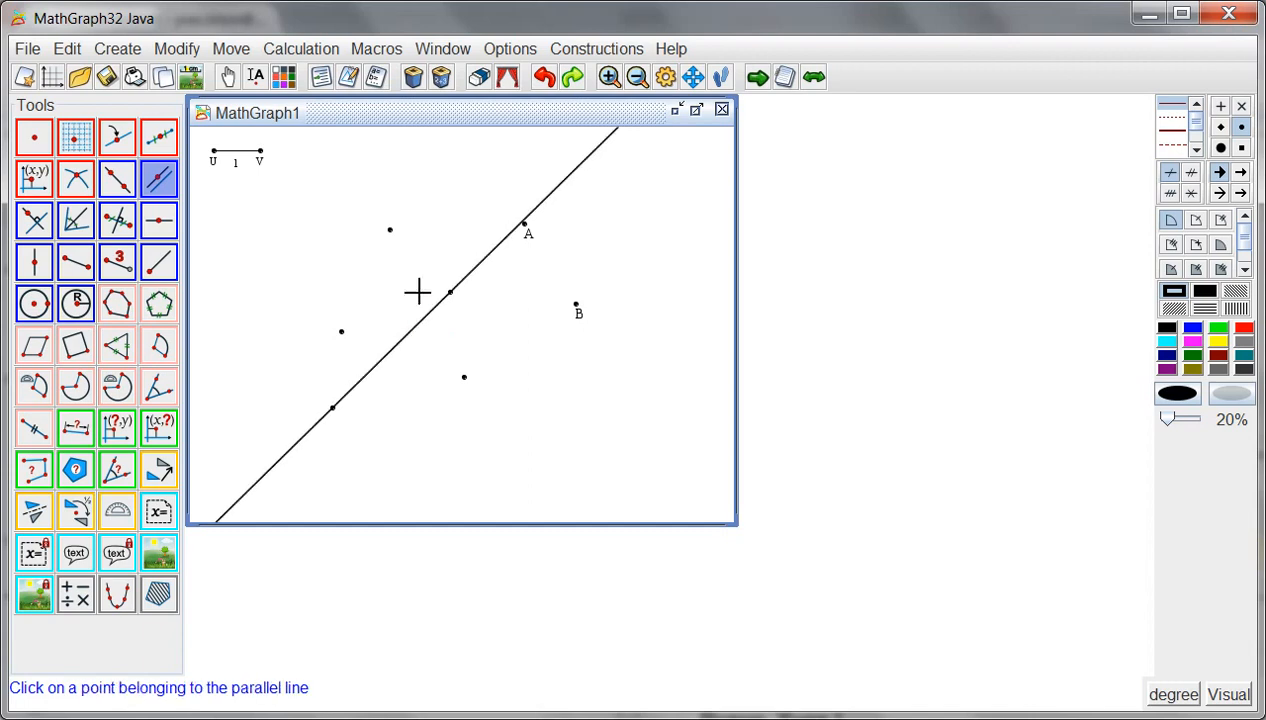
click(390, 230)
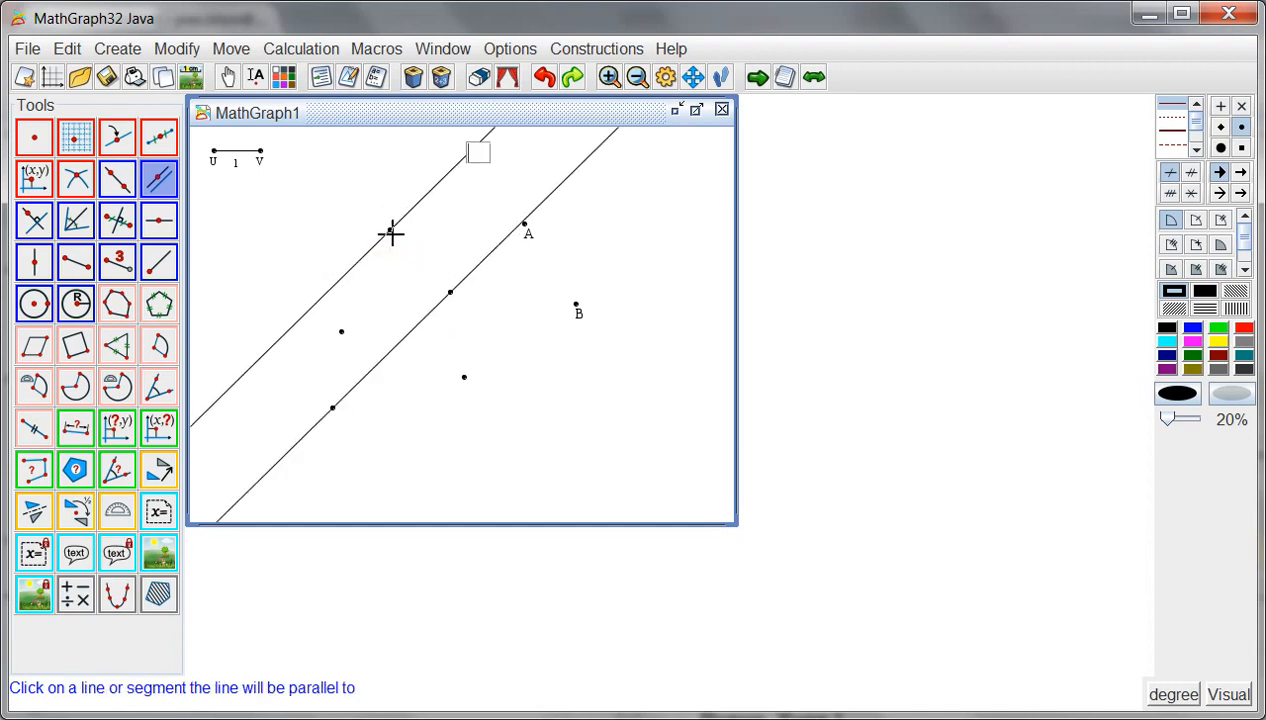
- Draw the perpendicular to the first line through the upper-left point, and the bisector of the angle at A between B and the lower point
click(33, 220)
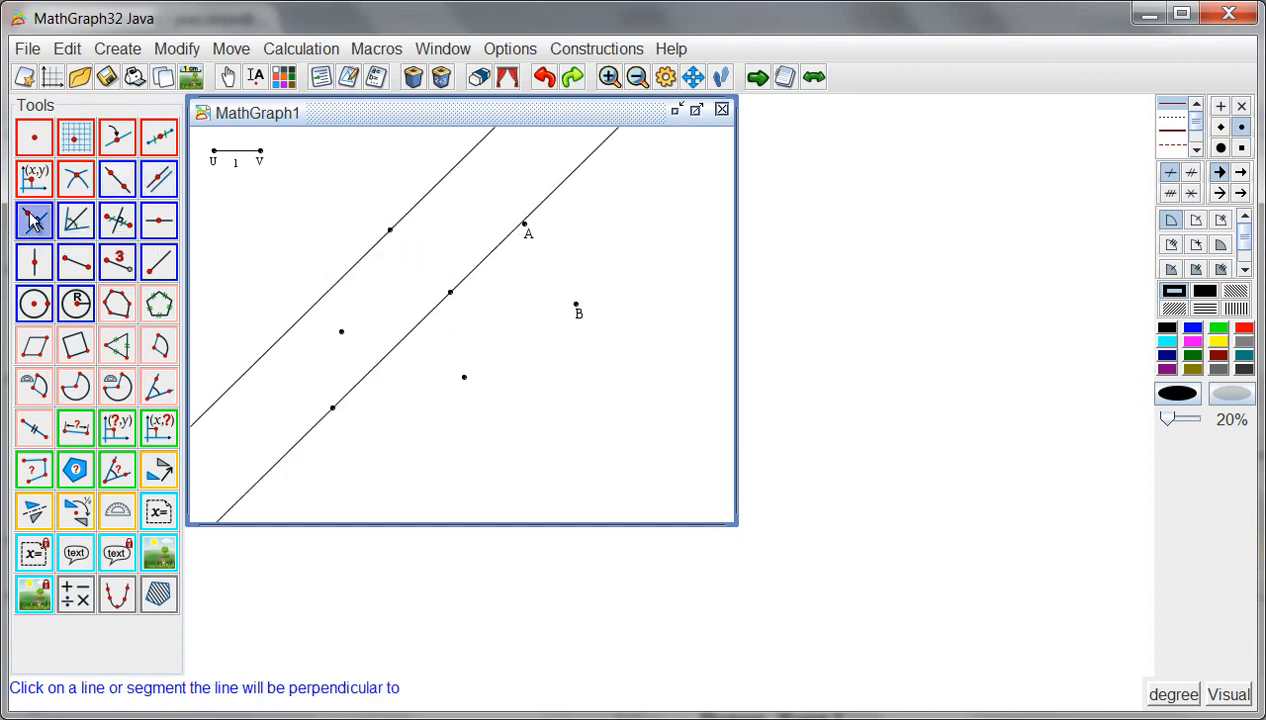
click(424, 325)
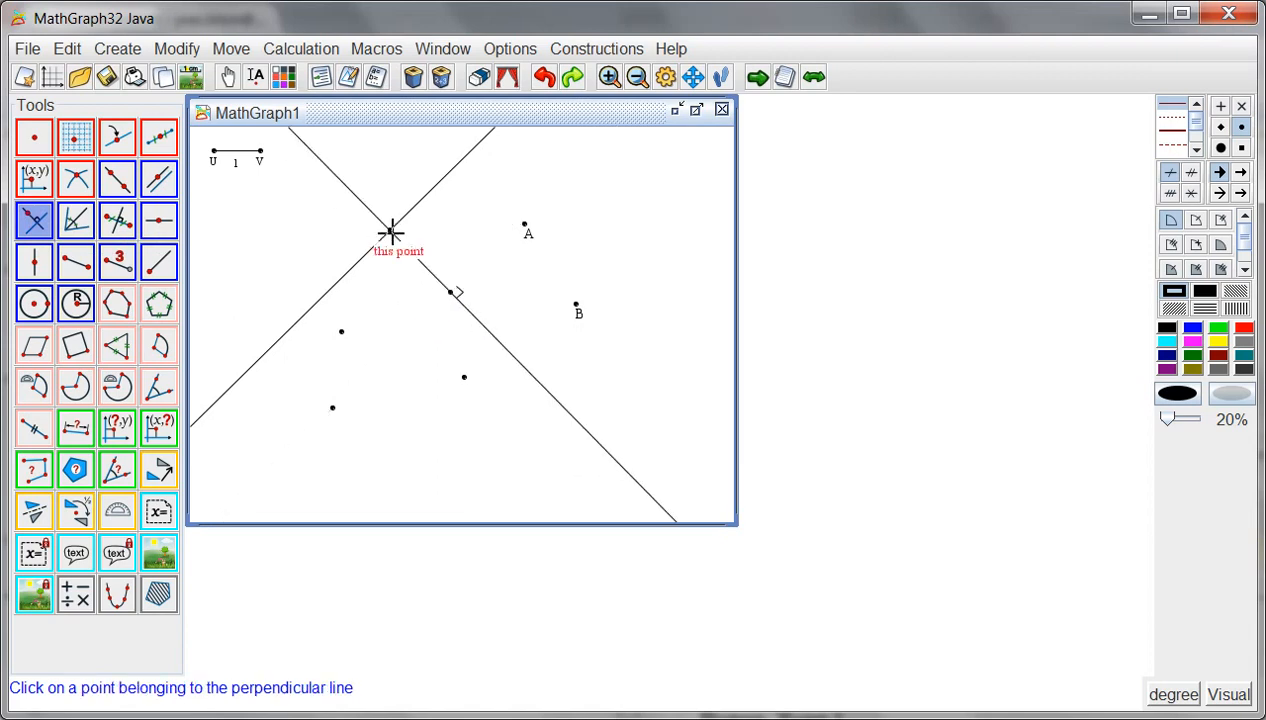
click(391, 232)
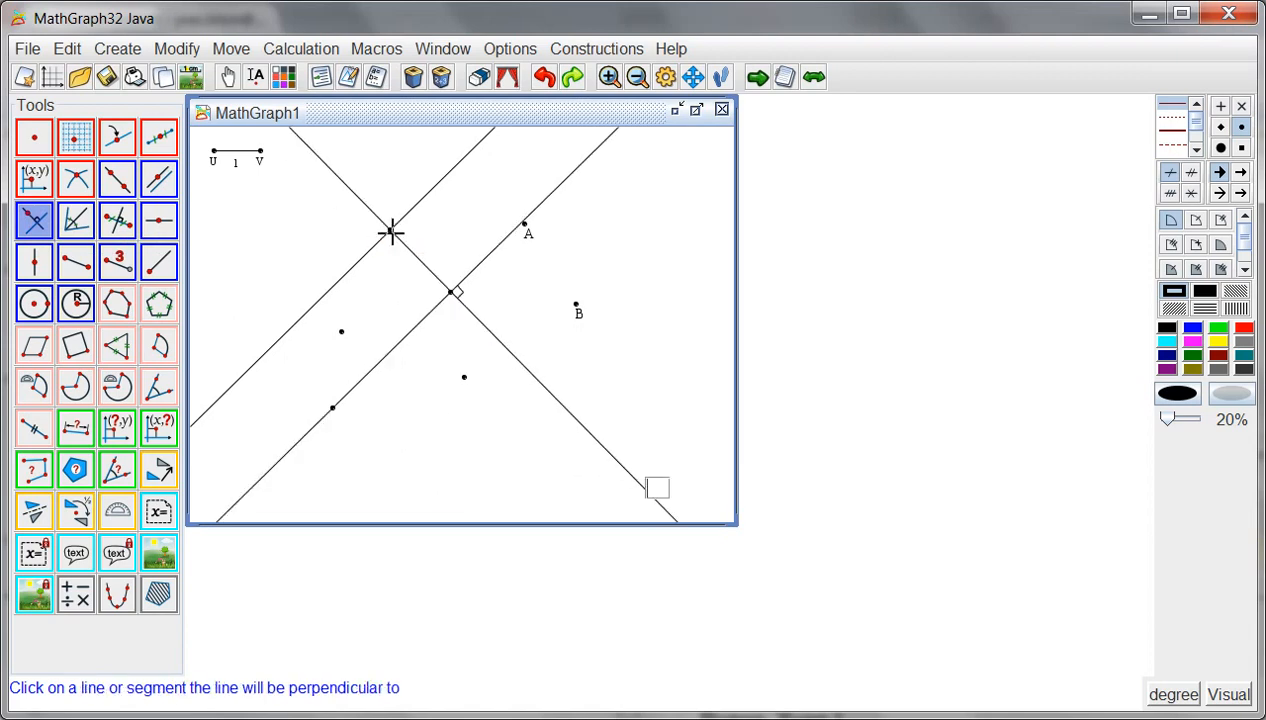
click(75, 221)
click(577, 305)
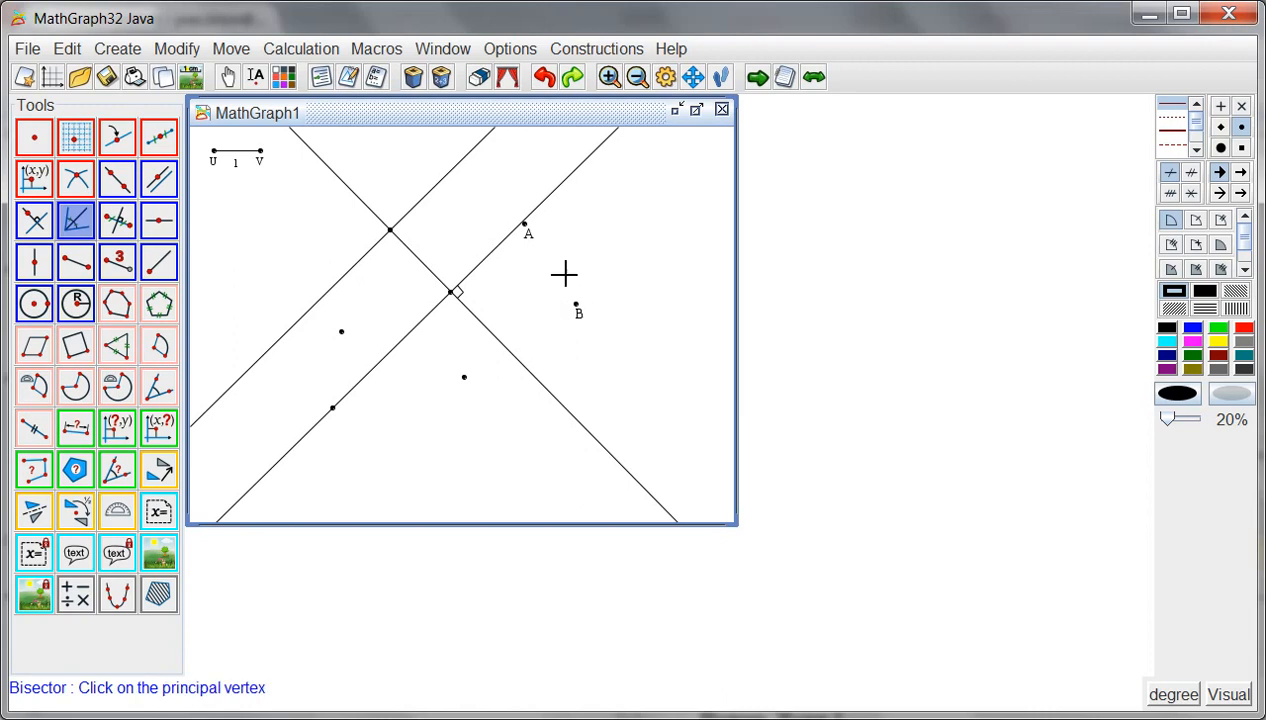
click(525, 223)
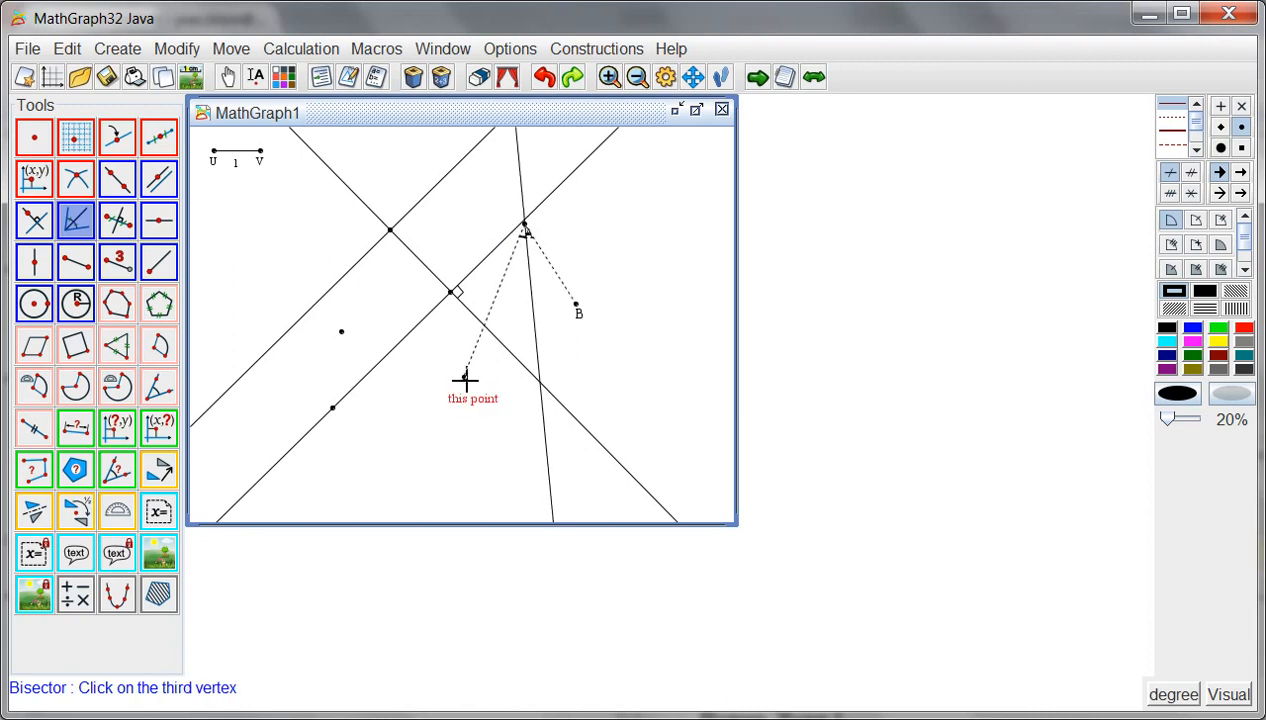
click(465, 379)
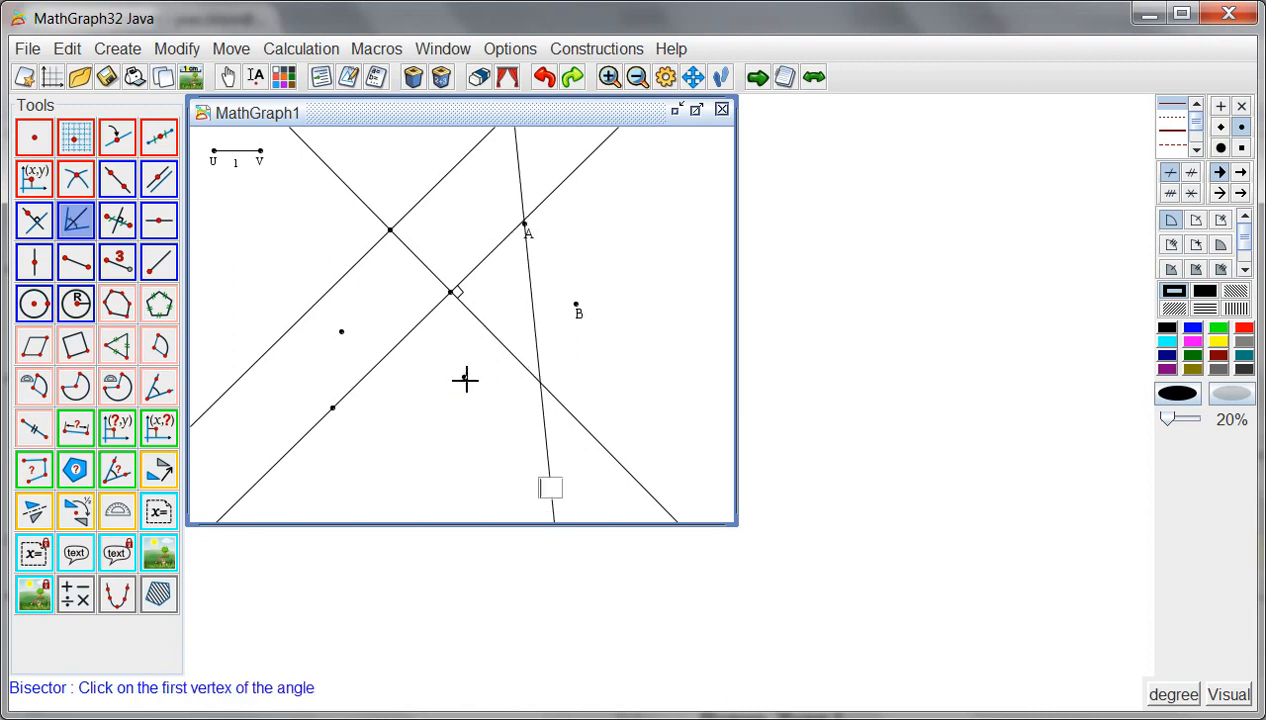
- Draw a blue horizontal line and a blue vertical line through the unnamed point on the left, above the lower-left point
click(1193, 329)
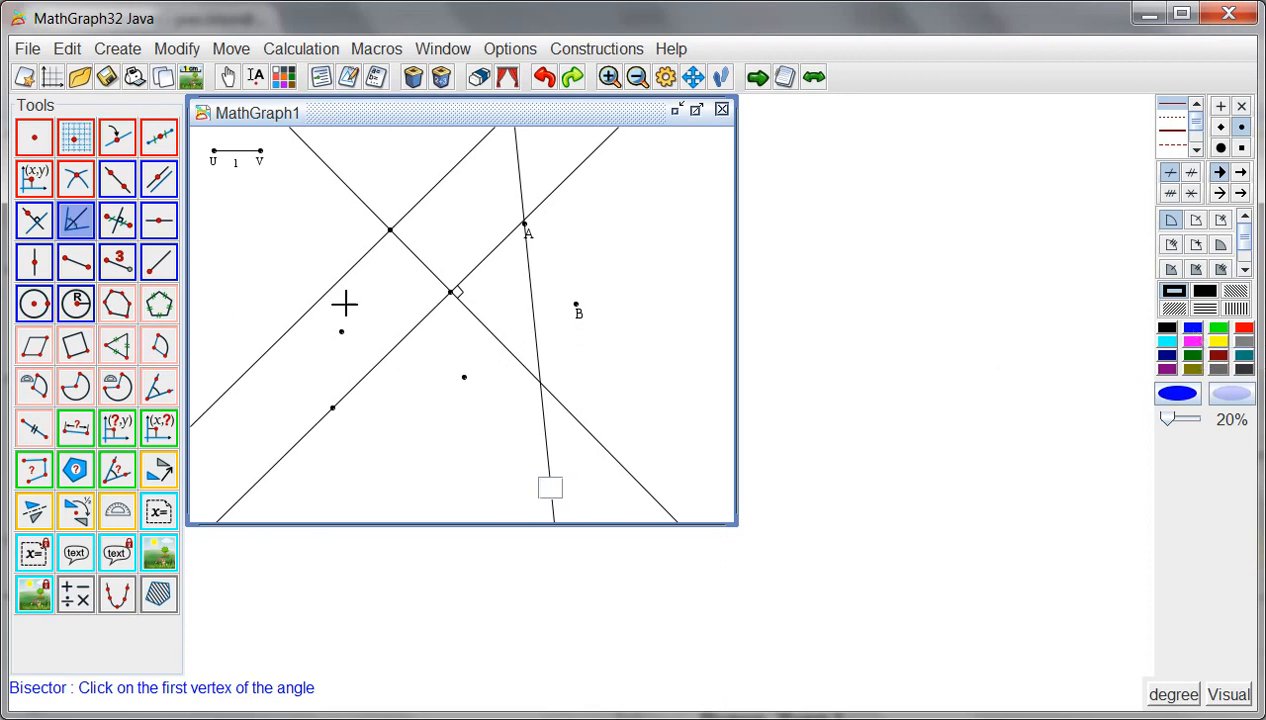
click(159, 219)
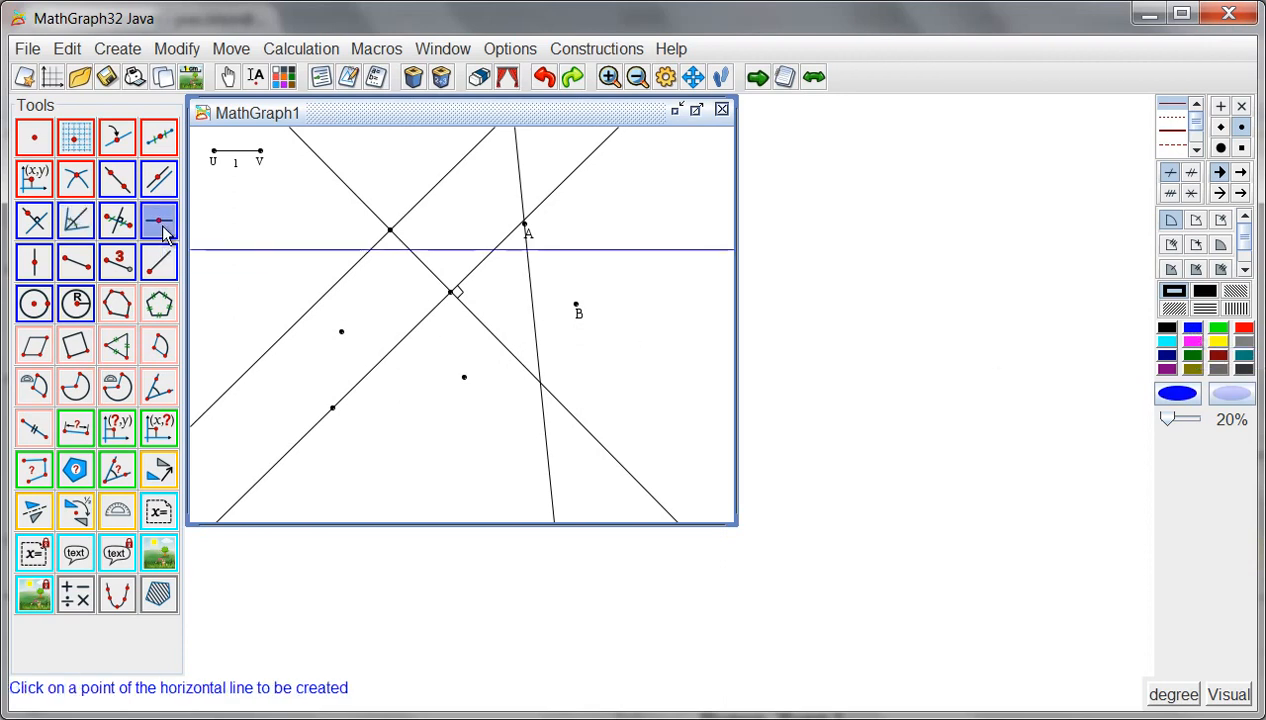
click(341, 332)
click(32, 268)
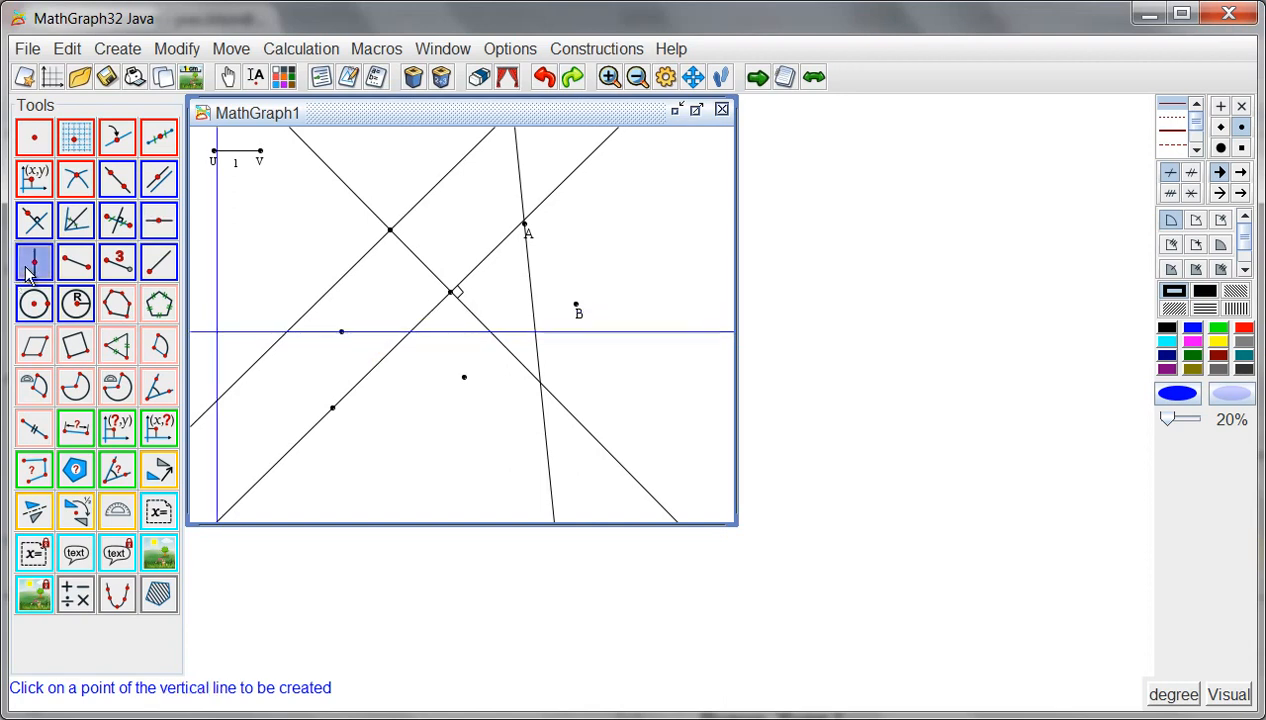
click(341, 332)
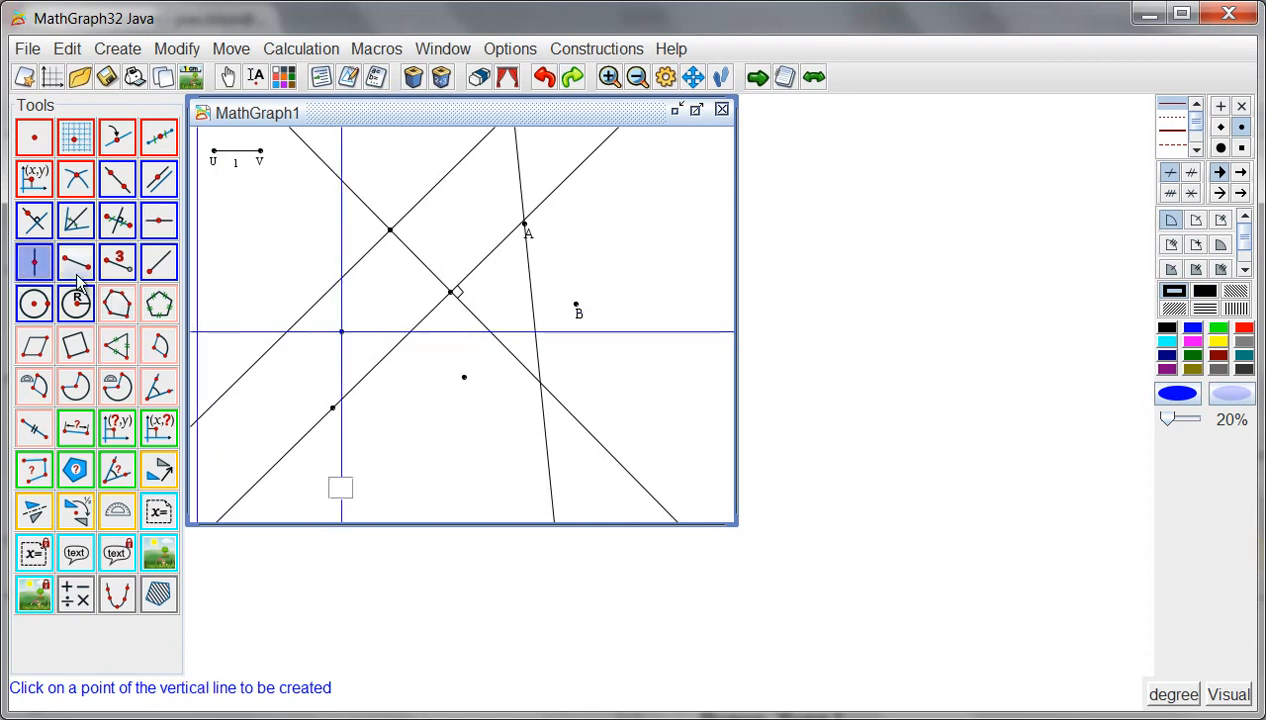
- Draw a blue segment from the lower point to B, and a blue ray from the lower-left point through the upper-left point
click(76, 262)
click(463, 377)
click(577, 307)
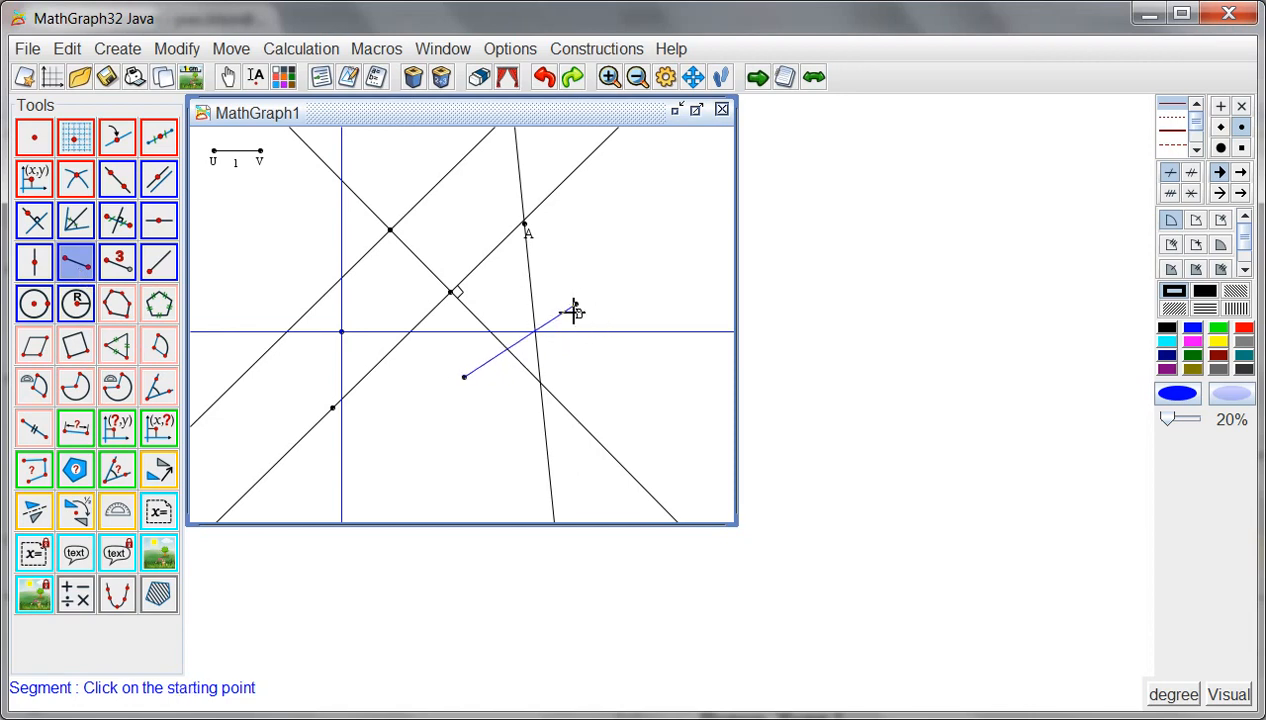
click(159, 264)
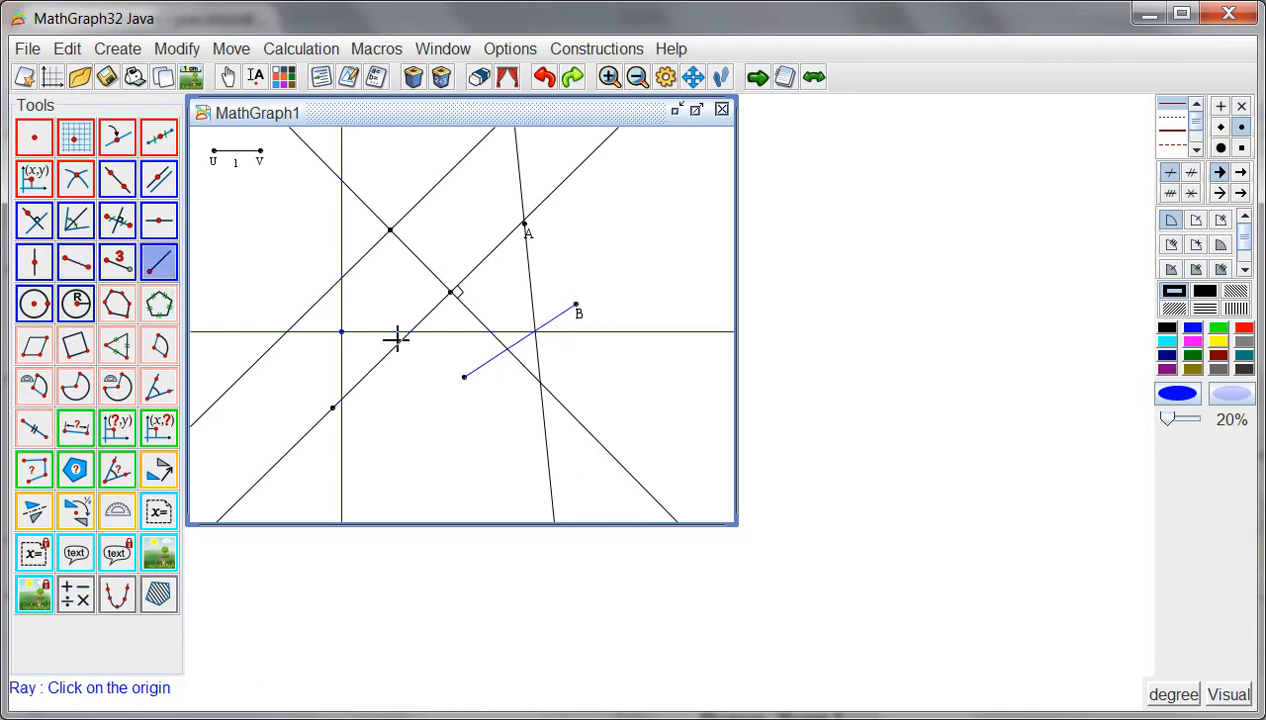
click(332, 408)
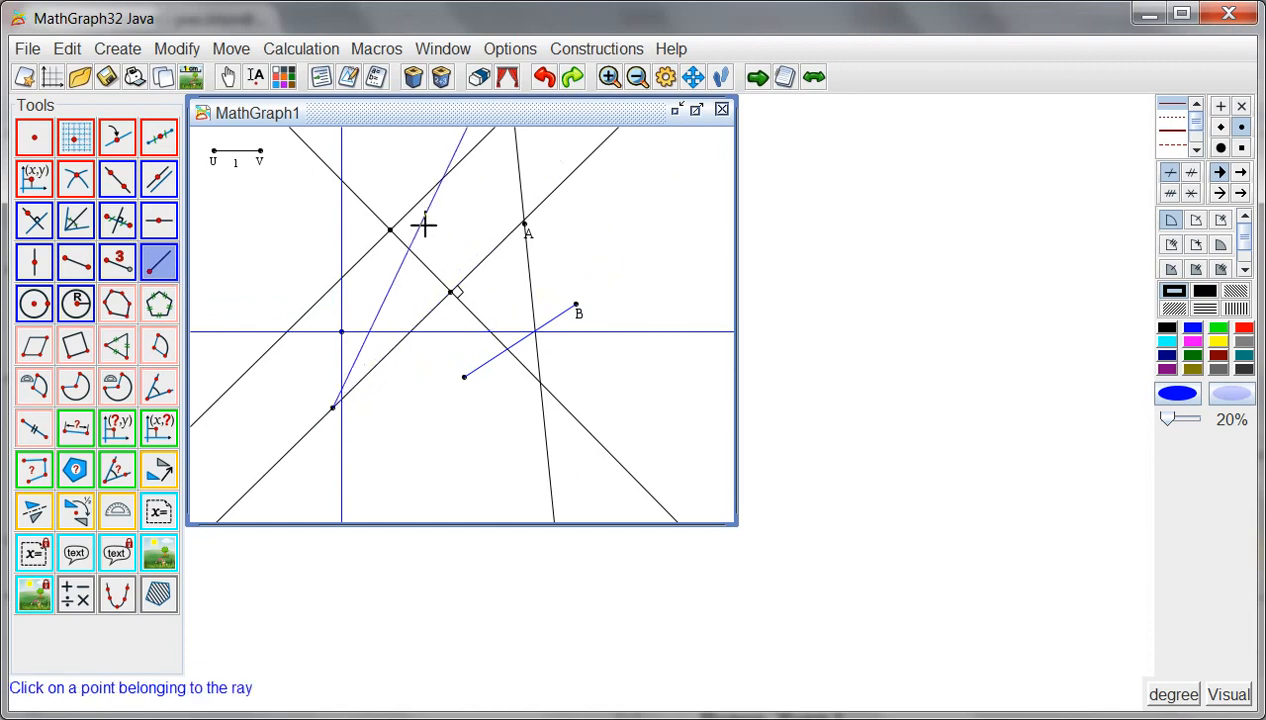
click(390, 232)
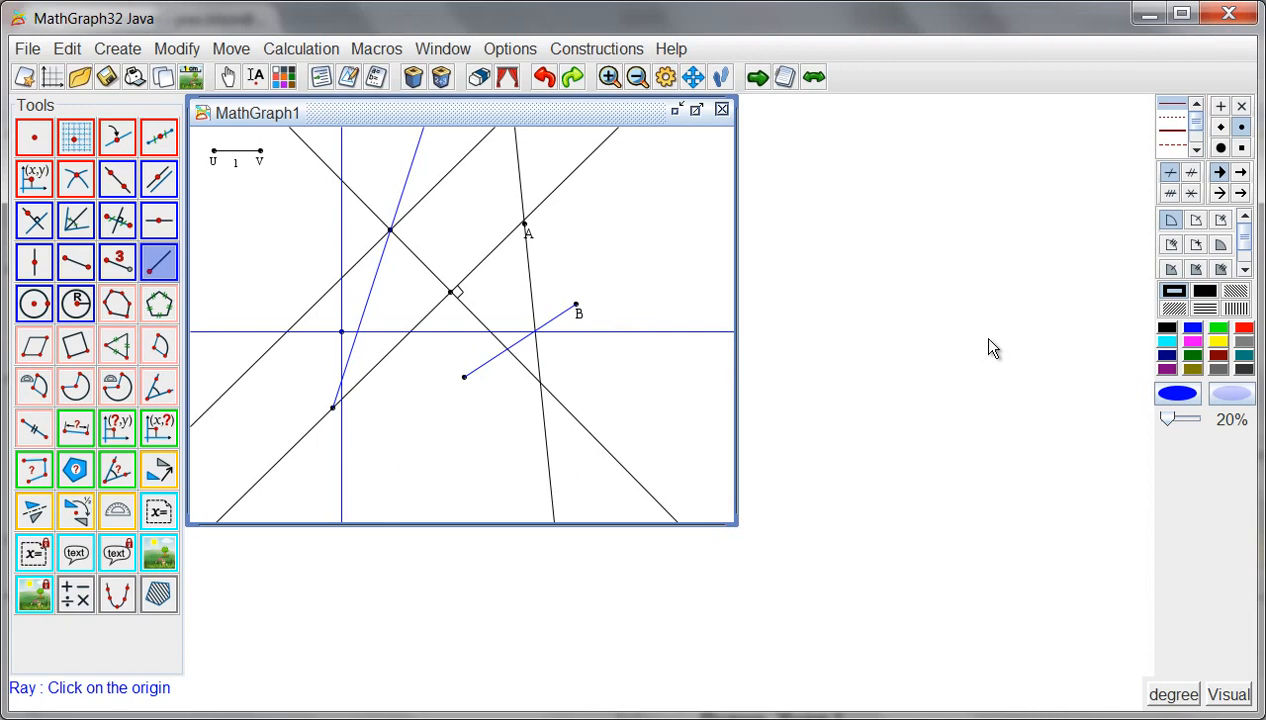
- Restyle the perpendicular line, the line through the lower-left and central points, and the segment ending at B as thick dark green
click(1193, 358)
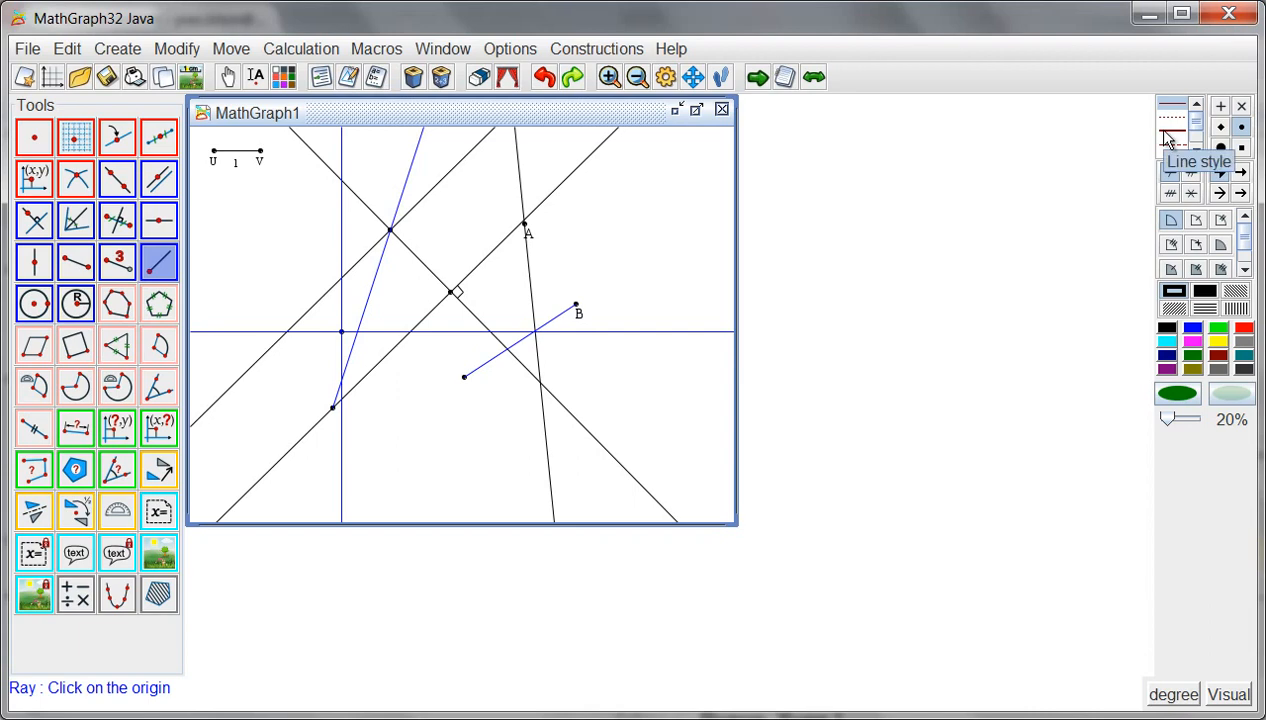
click(1168, 136)
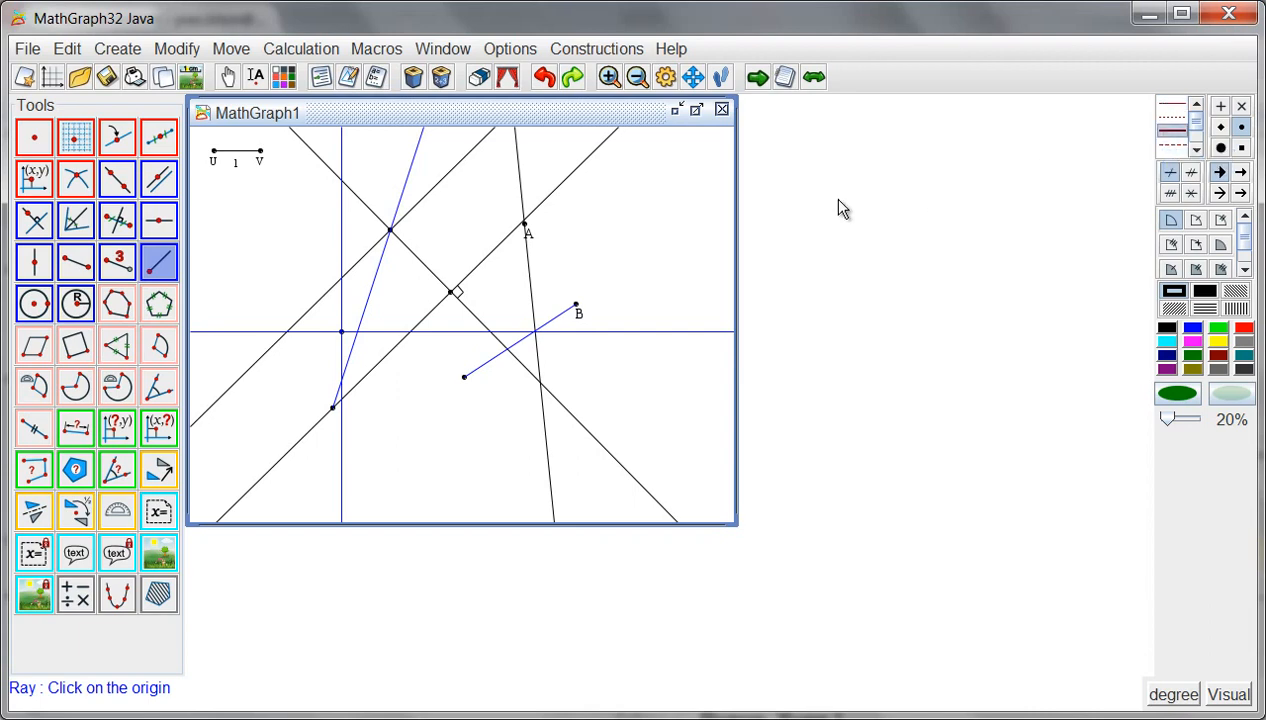
click(284, 80)
click(482, 270)
click(487, 323)
click(564, 314)
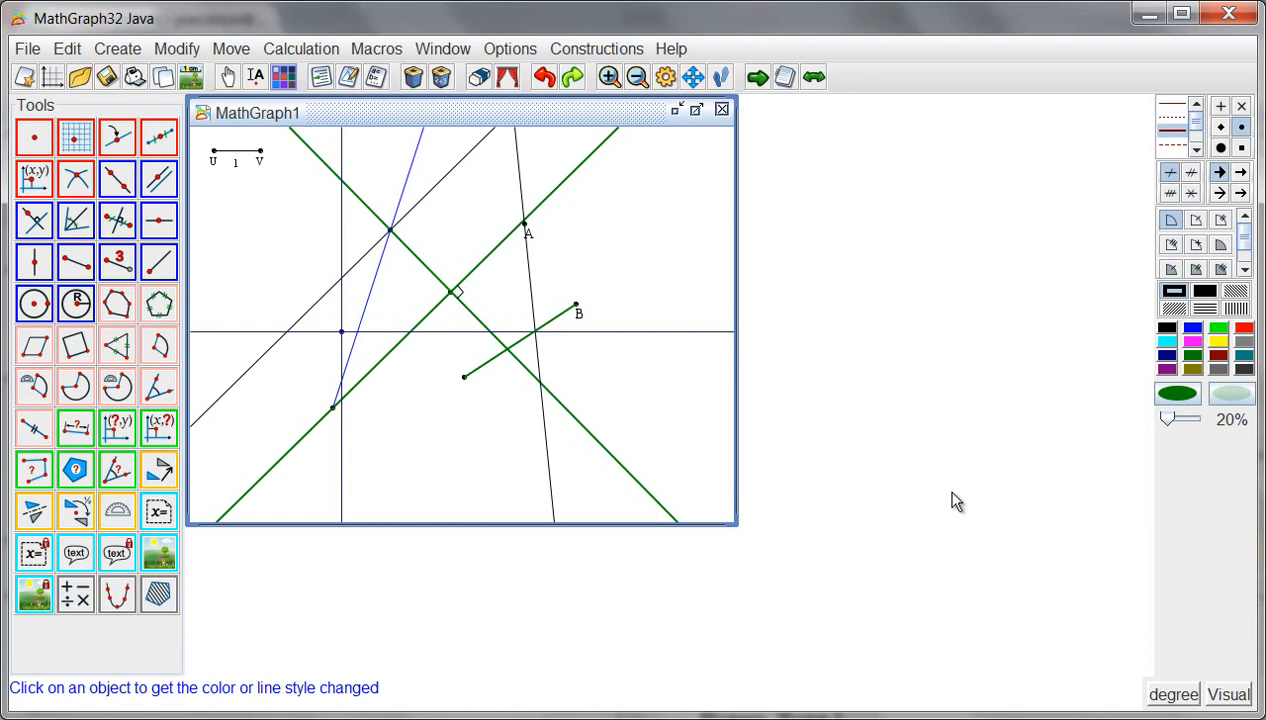
- Draw a thick black polygon through the upper-left, lower-left and lower points, B and A
click(1168, 330)
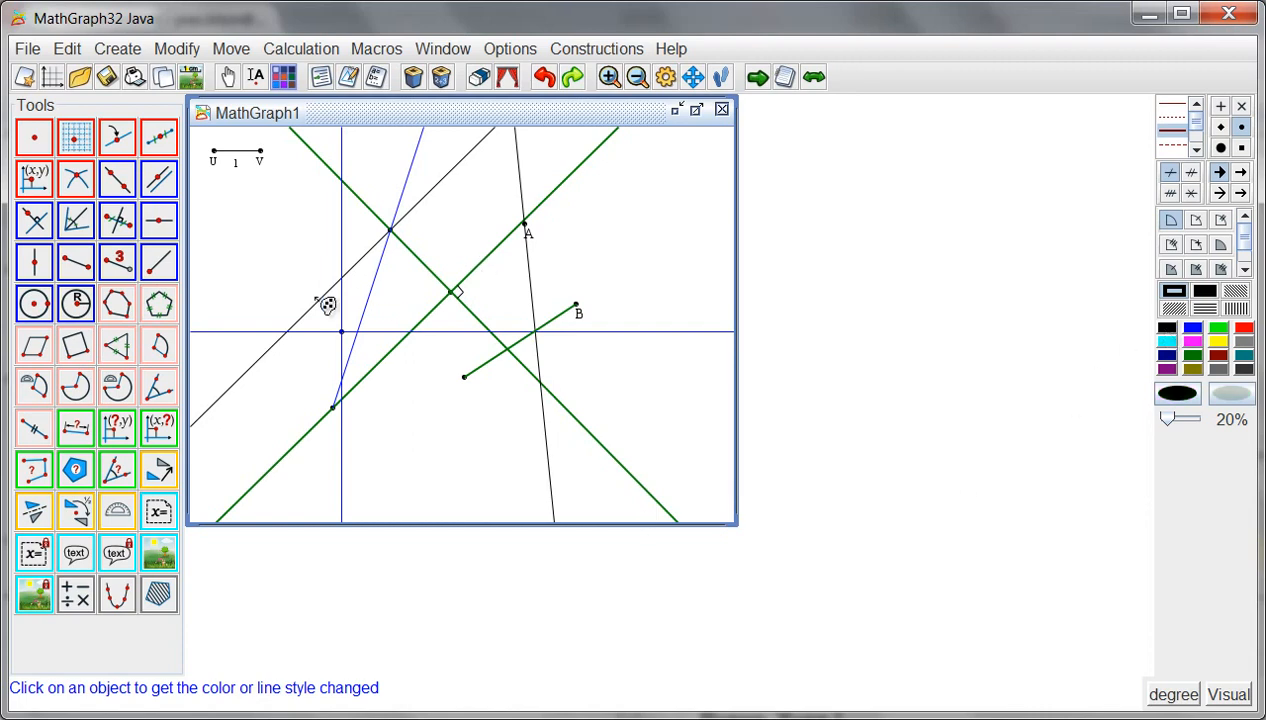
click(117, 305)
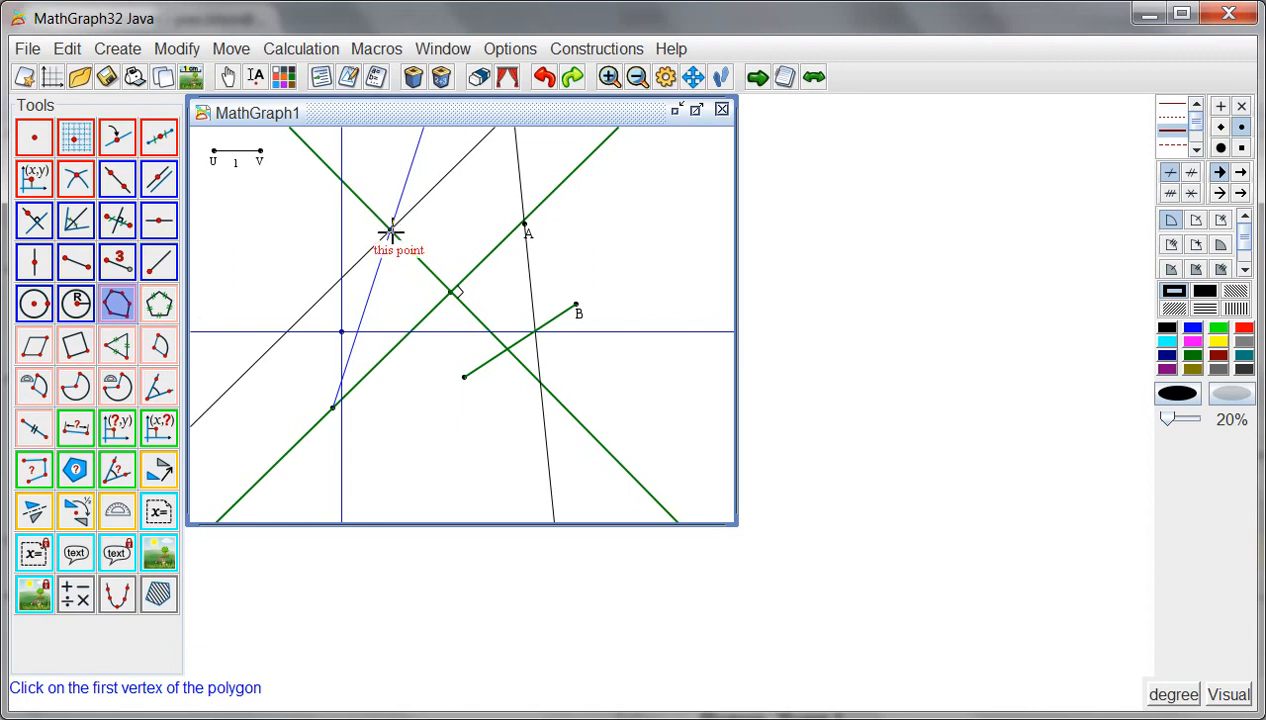
click(390, 230)
click(333, 407)
click(464, 377)
click(577, 305)
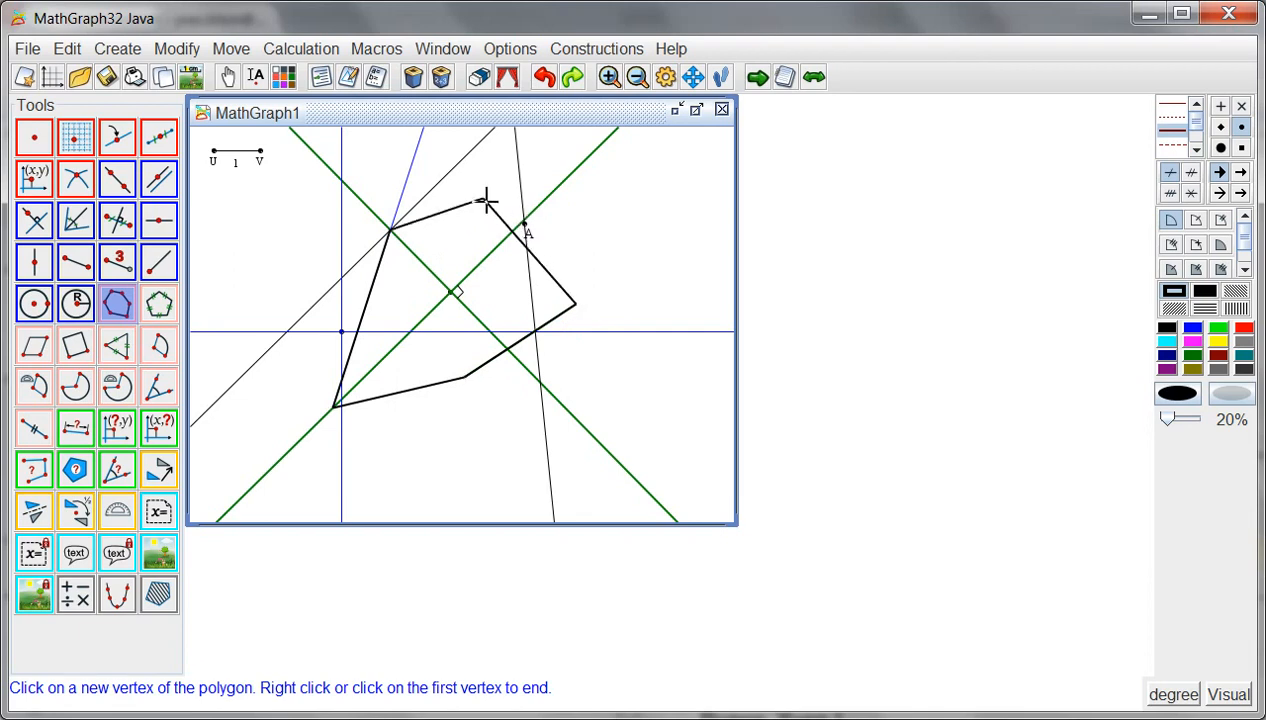
click(525, 224)
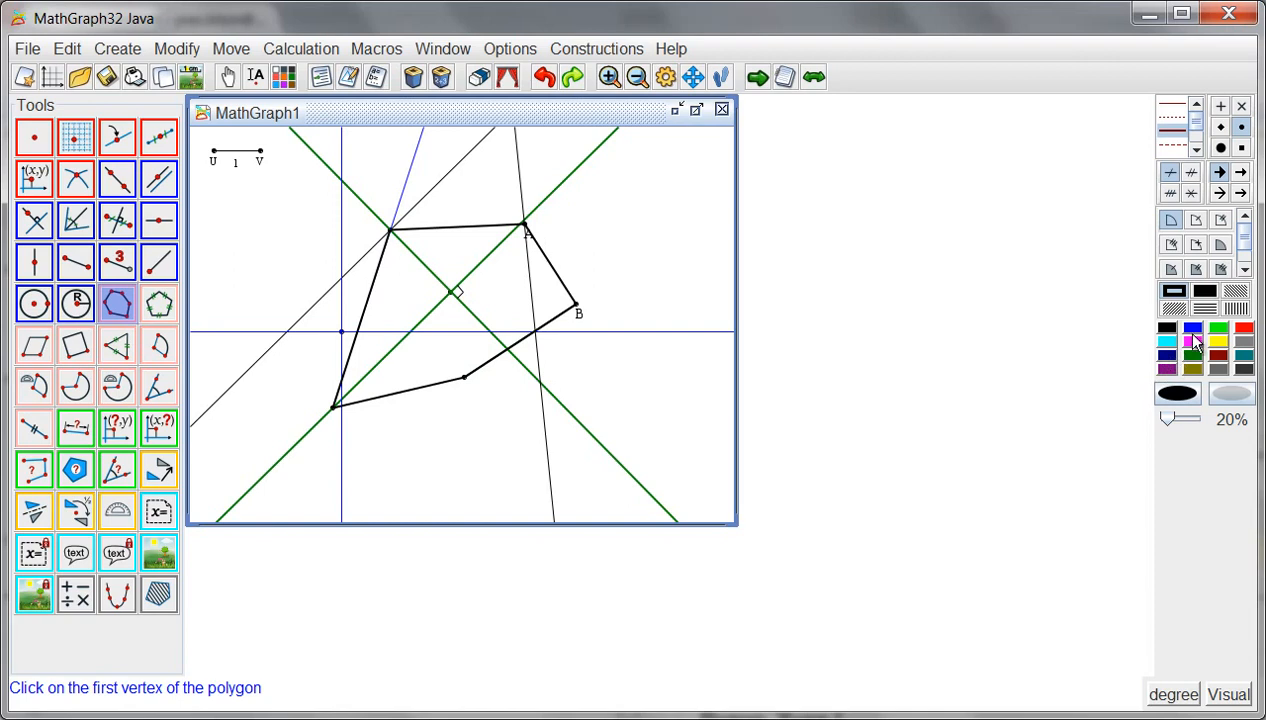
- Fill the polygon through the upper-left, lower-left and lower points, B and A with a 20% blue surface
click(1195, 331)
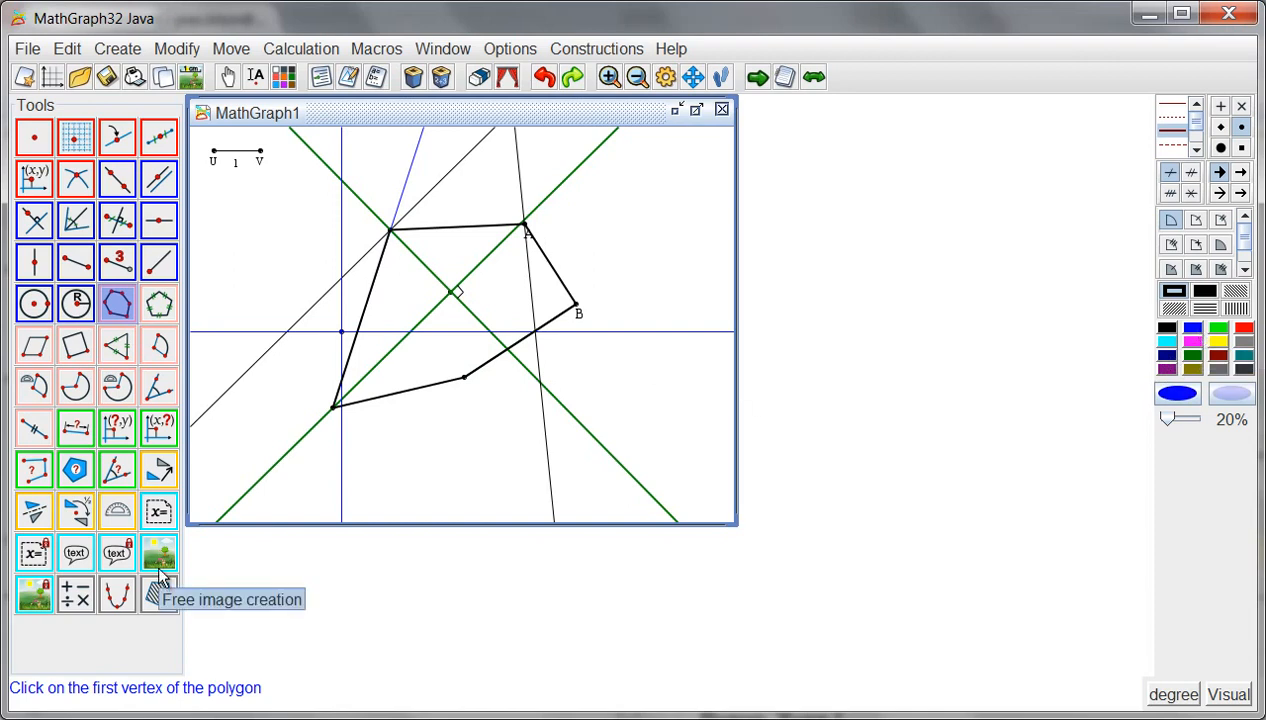
click(158, 600)
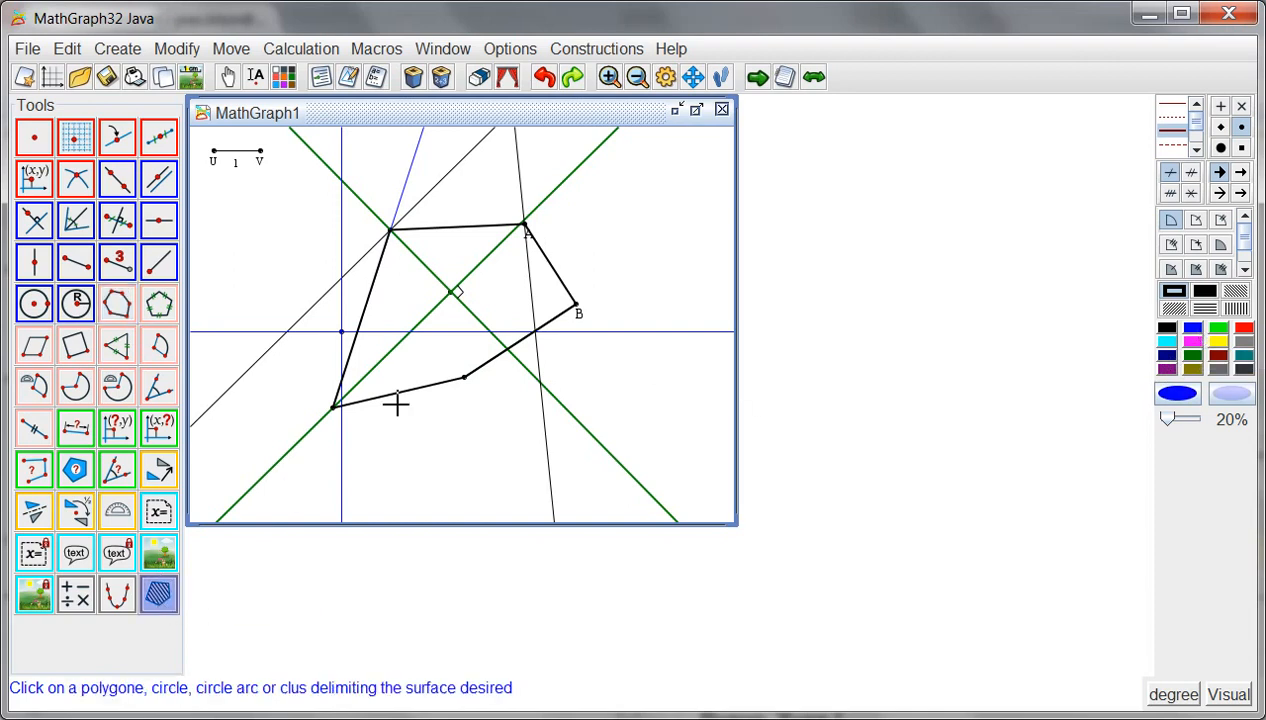
click(373, 295)
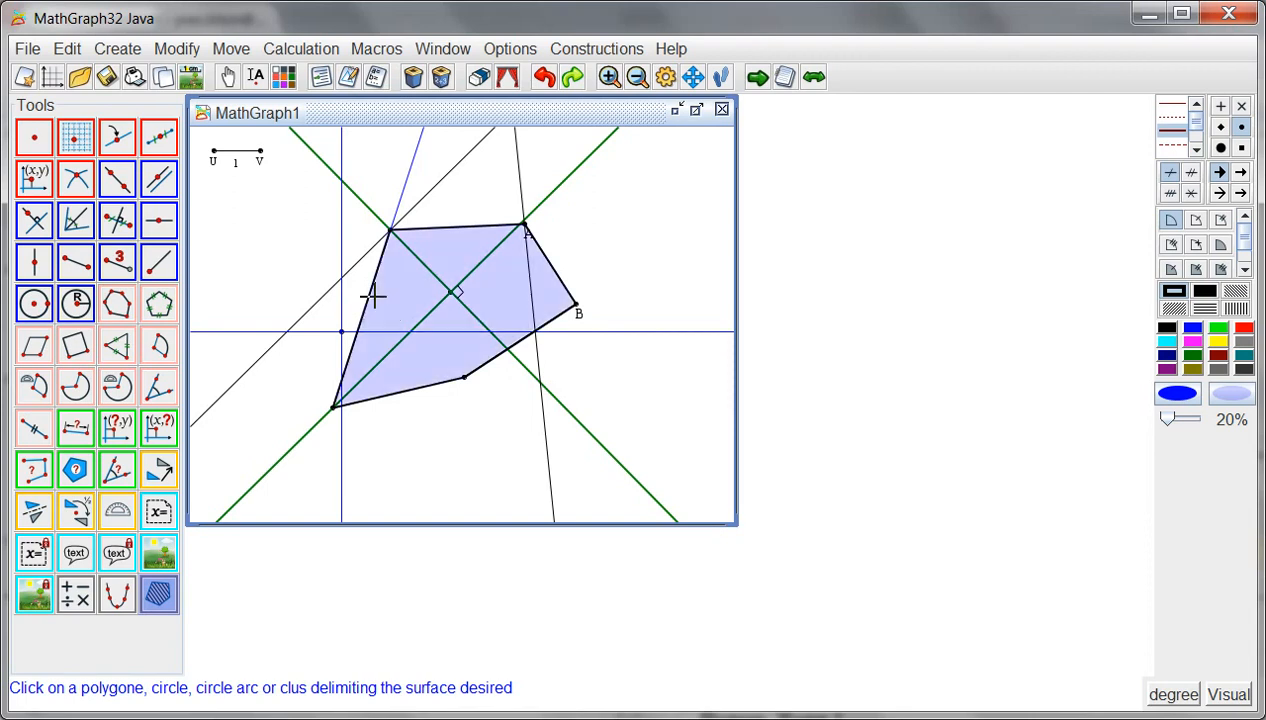
- Draw a thick black circle centred on the lower point and passing through B
click(1166, 328)
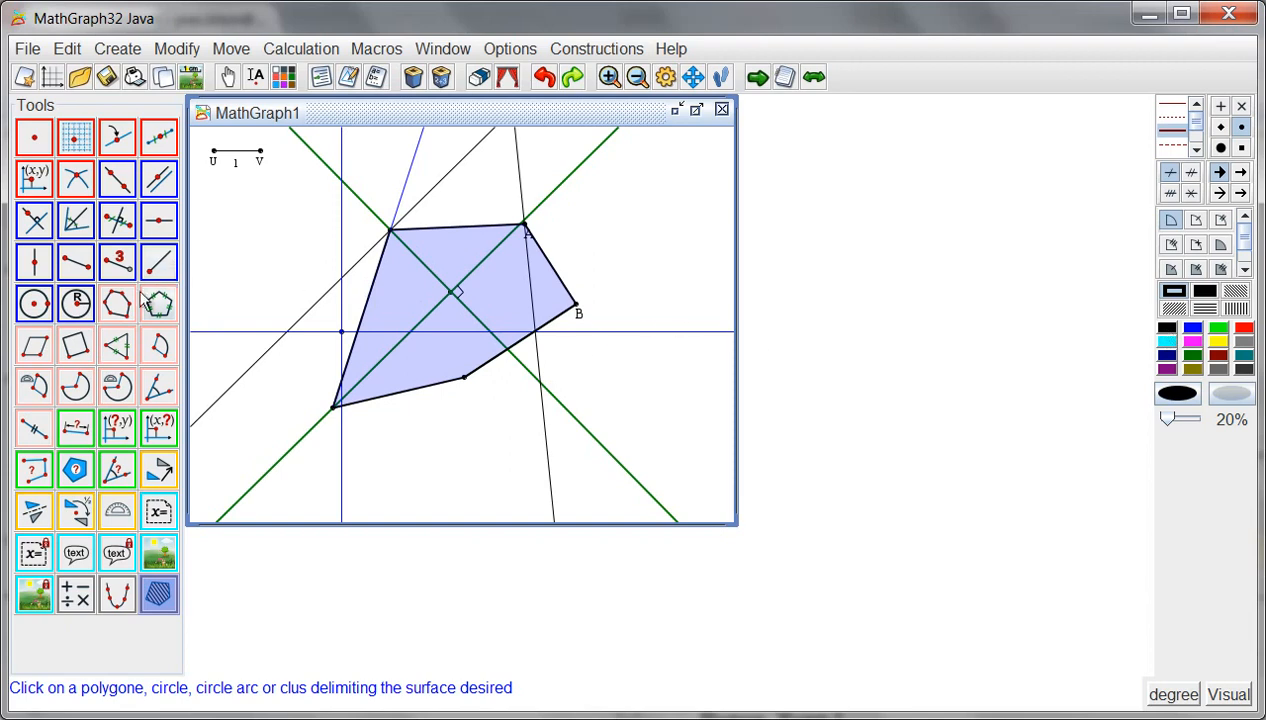
click(35, 305)
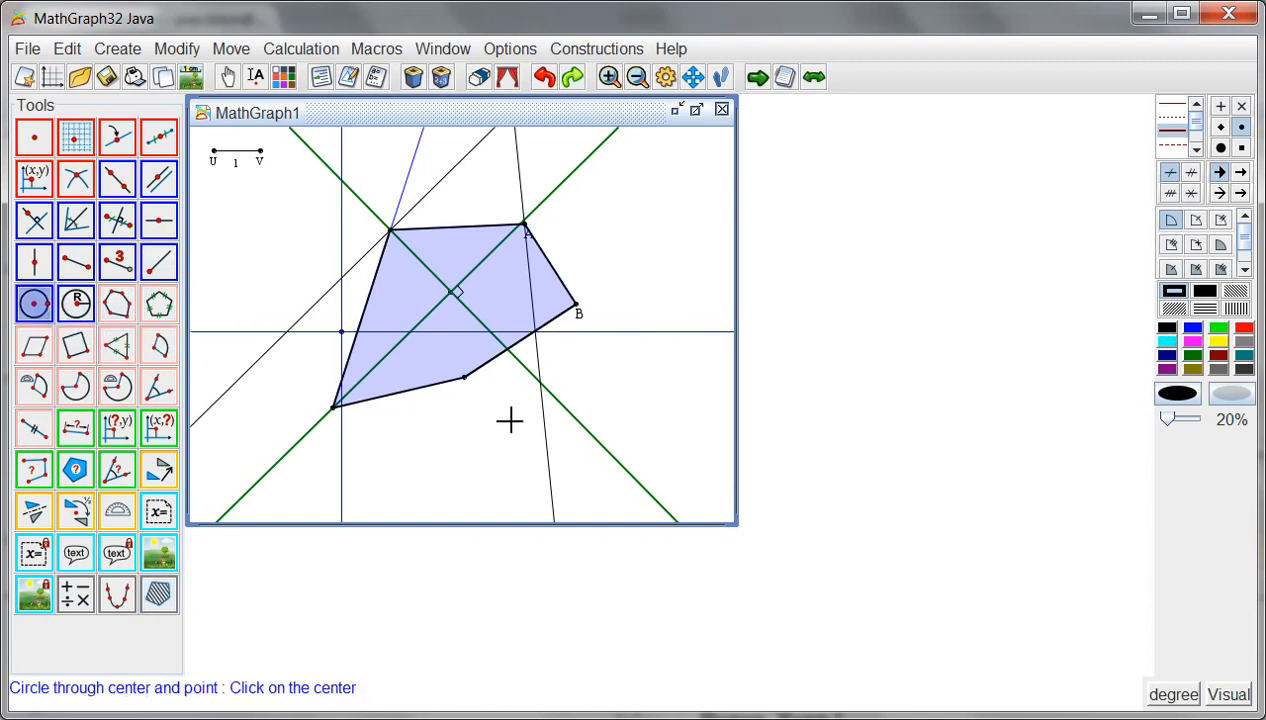
click(464, 378)
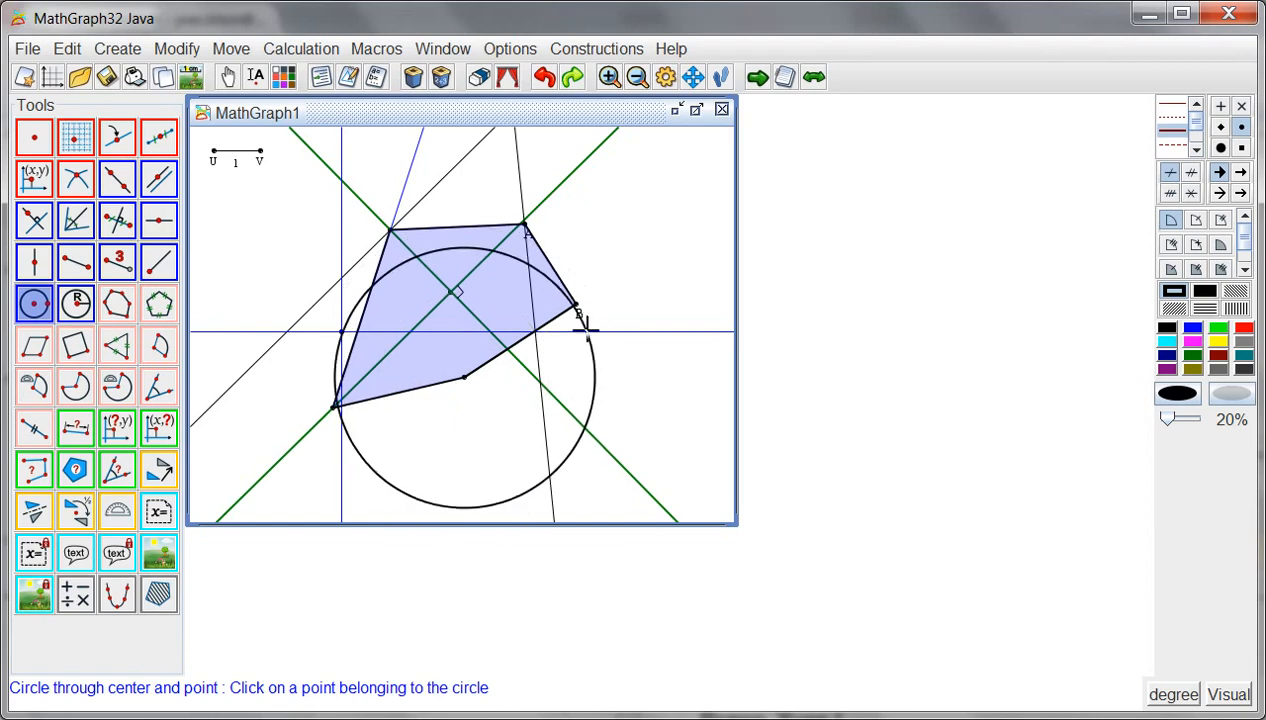
click(578, 309)
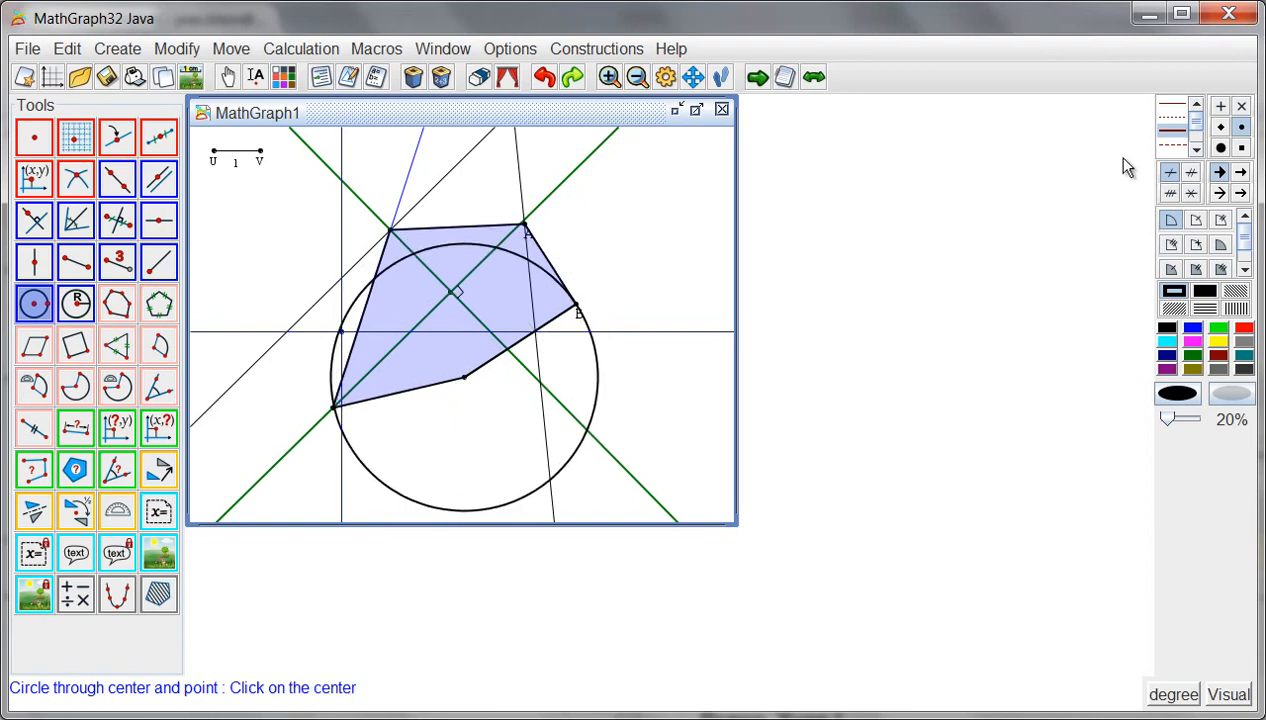
- Draw a thin black circle centred on A with radius sqrt(2)
click(1171, 104)
click(78, 310)
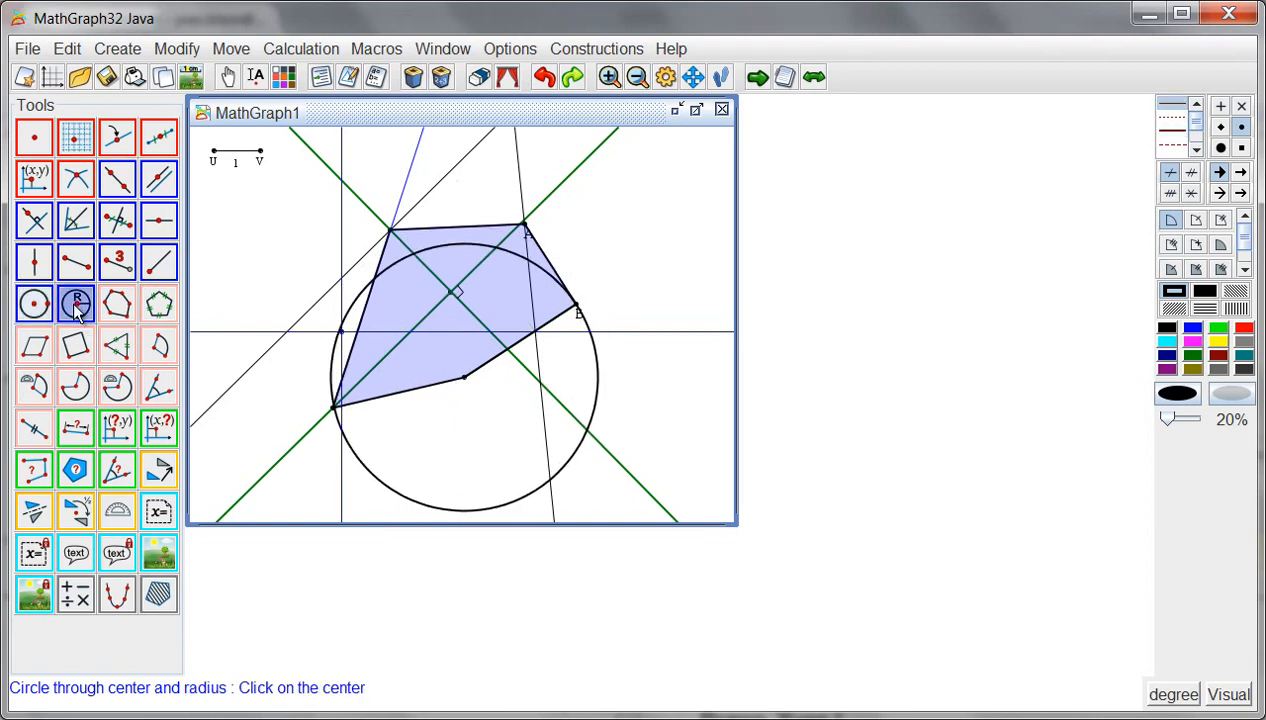
click(528, 231)
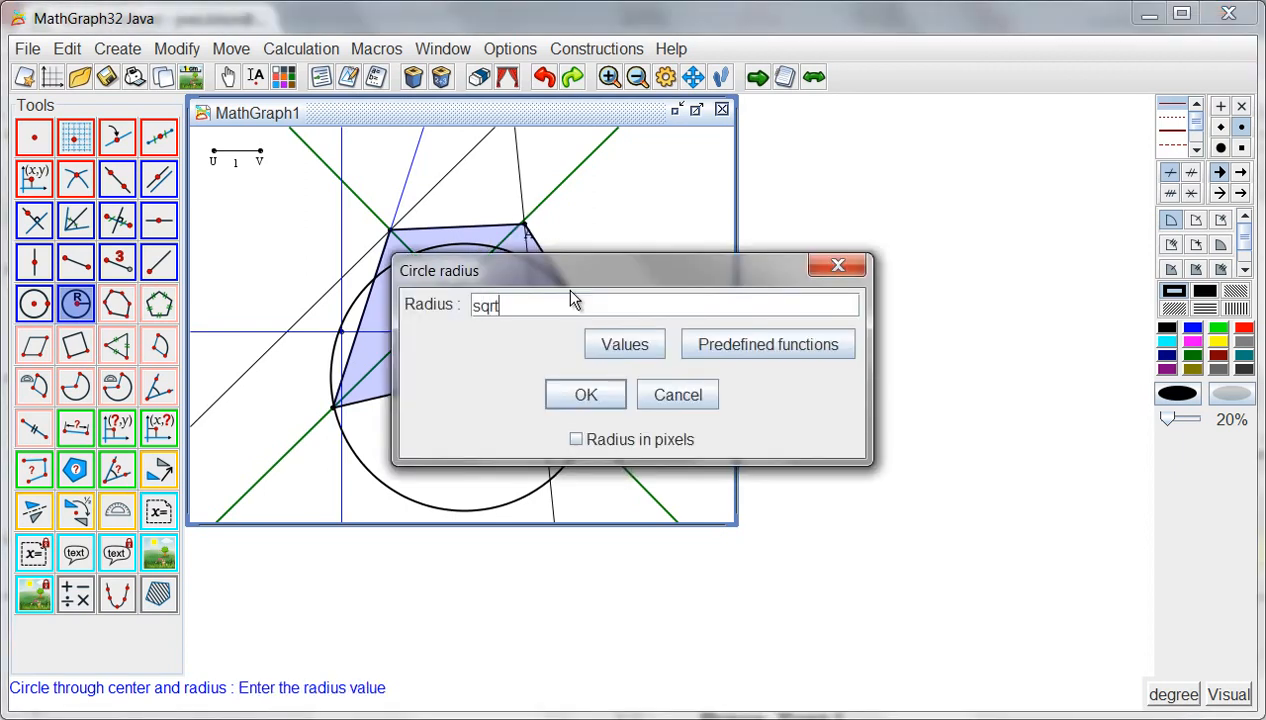
text(sqrt(2))
click(586, 395)
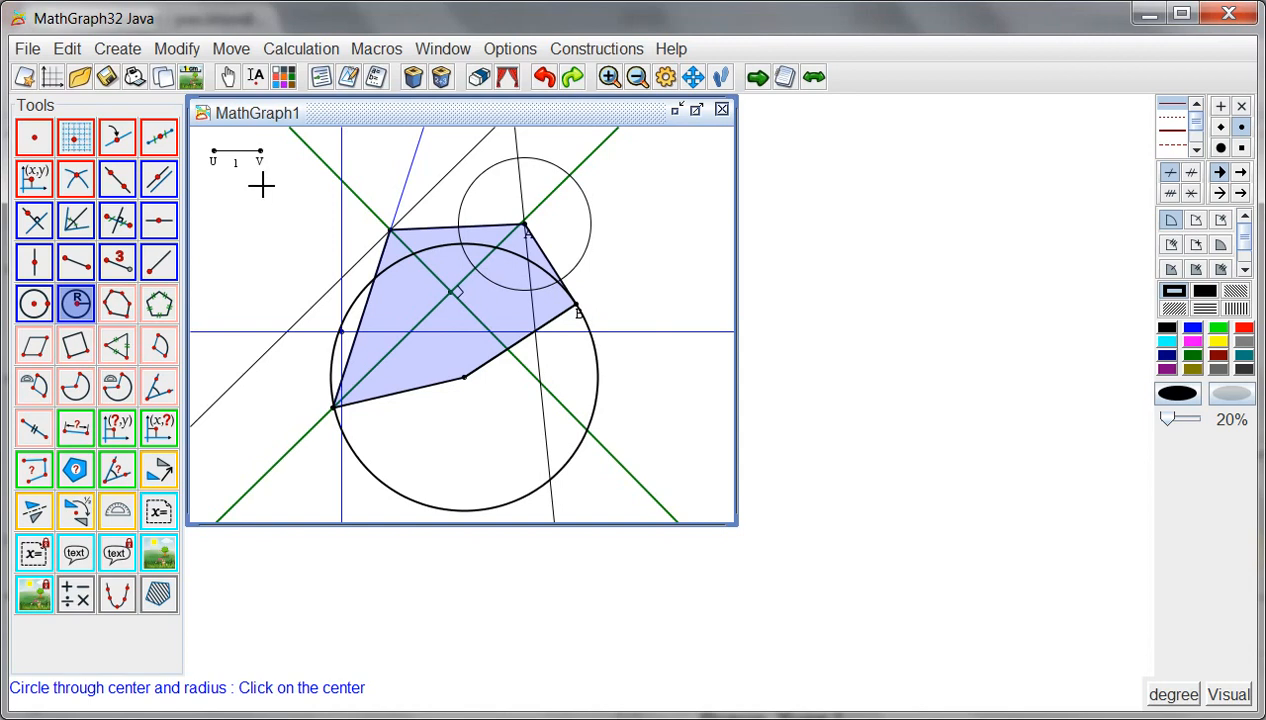
- Try a parallelogram with the lower-left point, the lower point and A as its first three vertices, and undo it
click(30, 347)
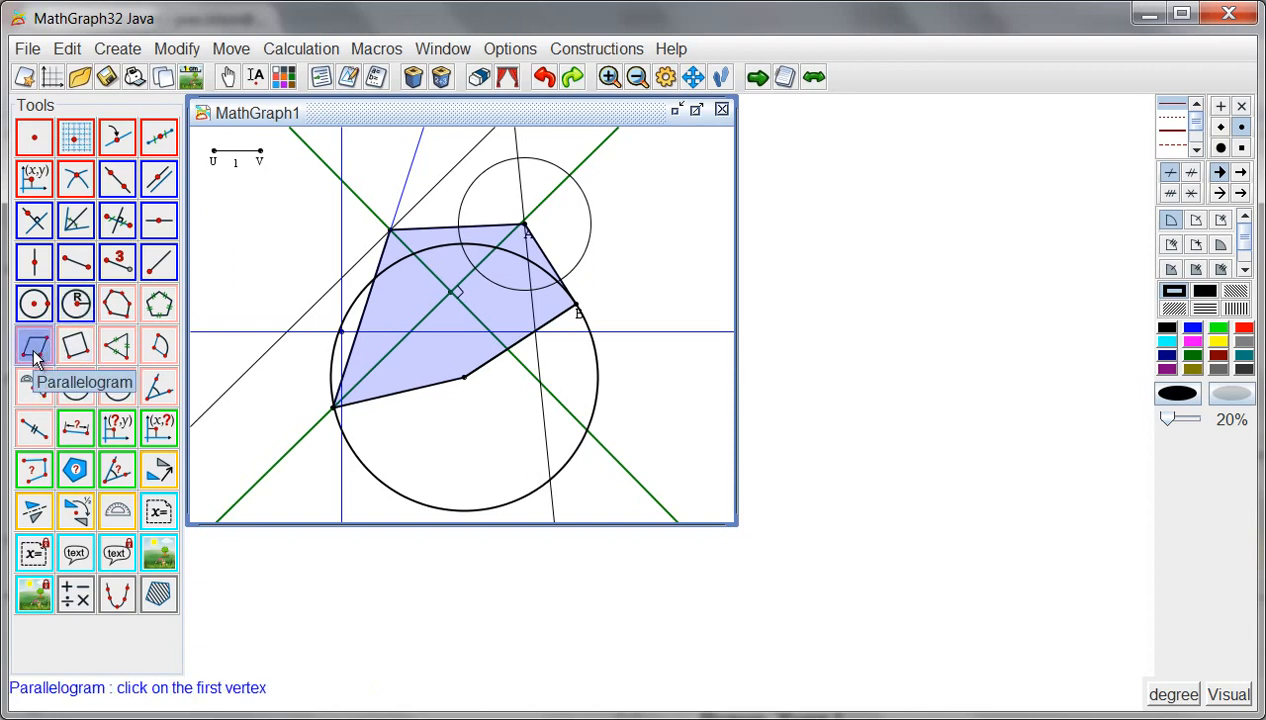
click(334, 406)
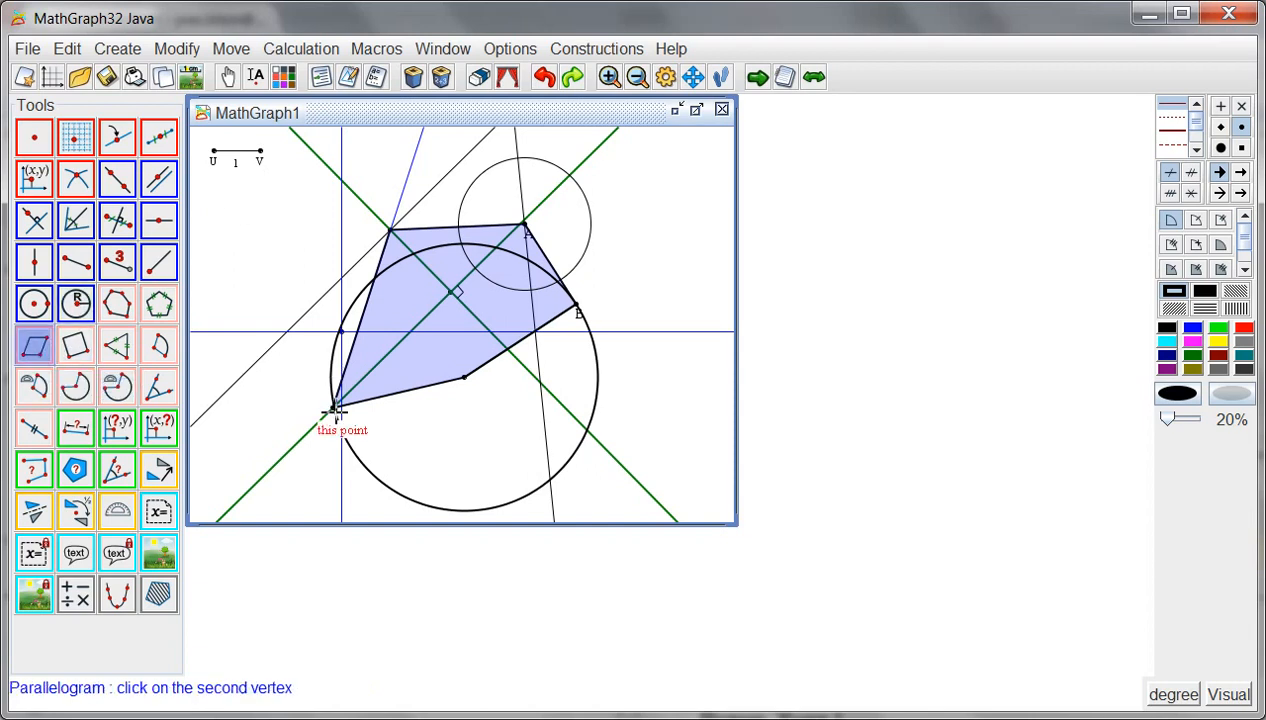
click(466, 377)
click(524, 224)
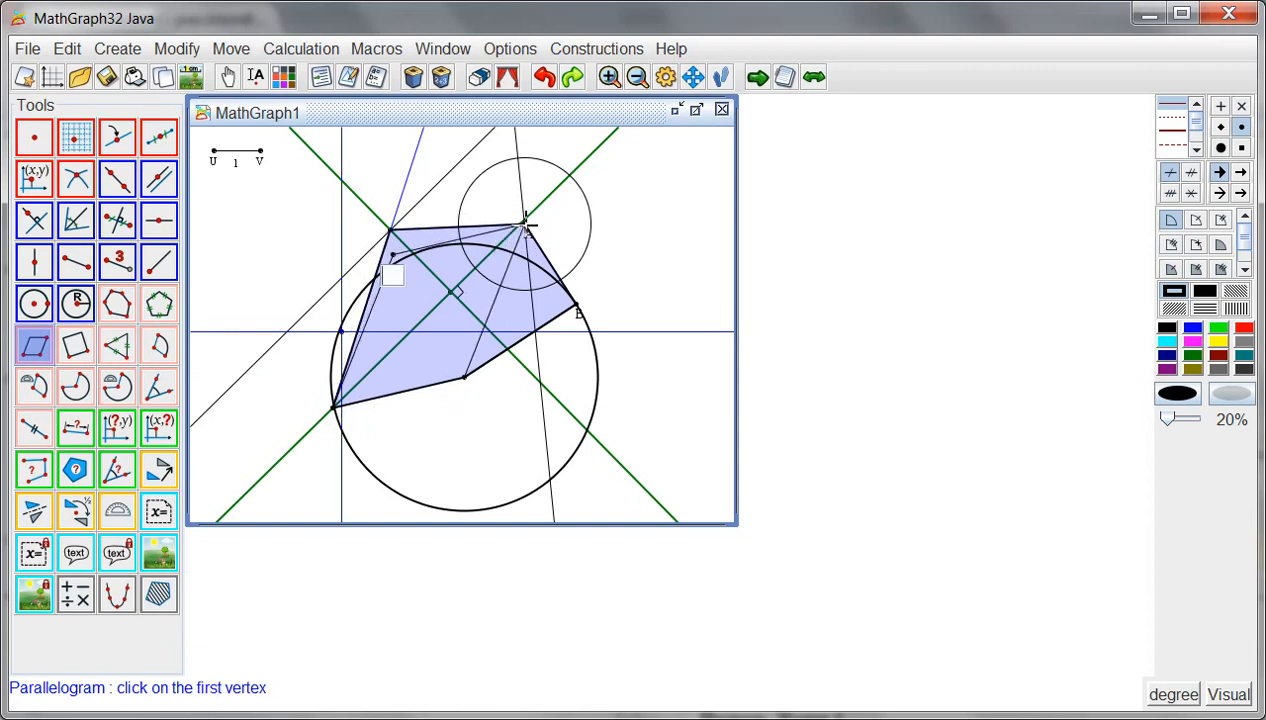
click(545, 80)
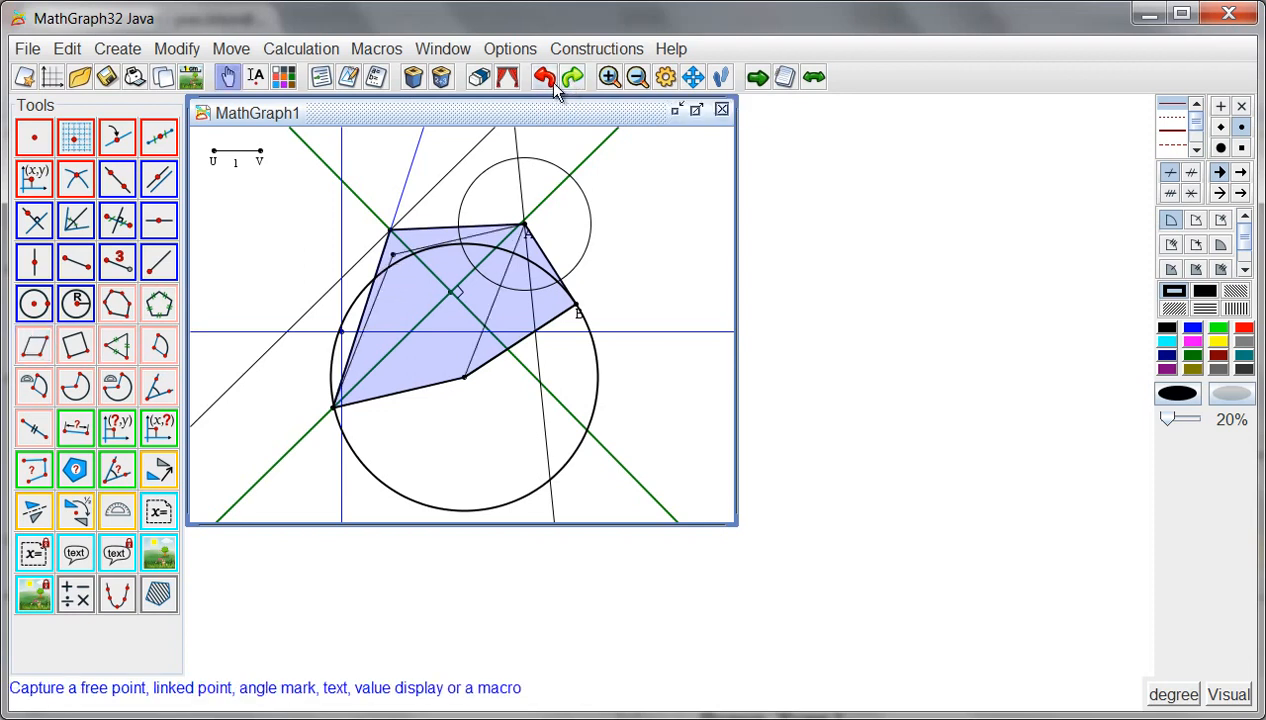
click(545, 80)
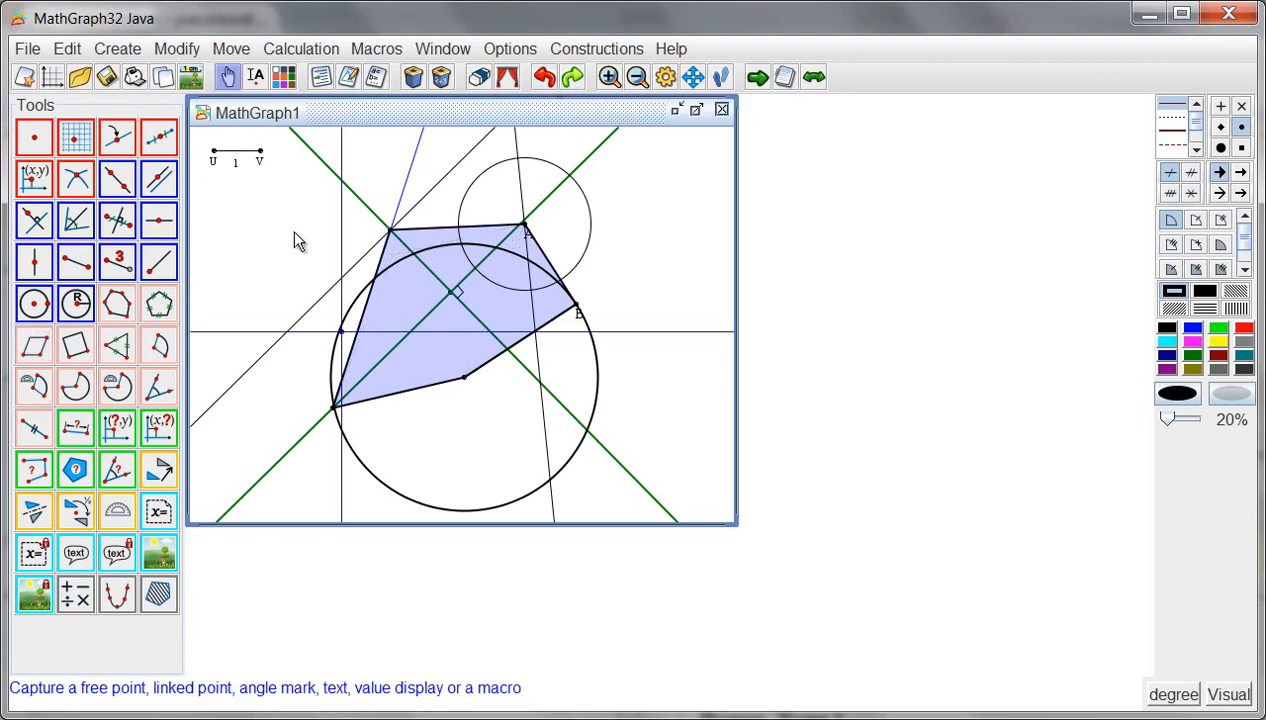
- Construct a direct square on the side from the lower-left point to the lower point
click(78, 344)
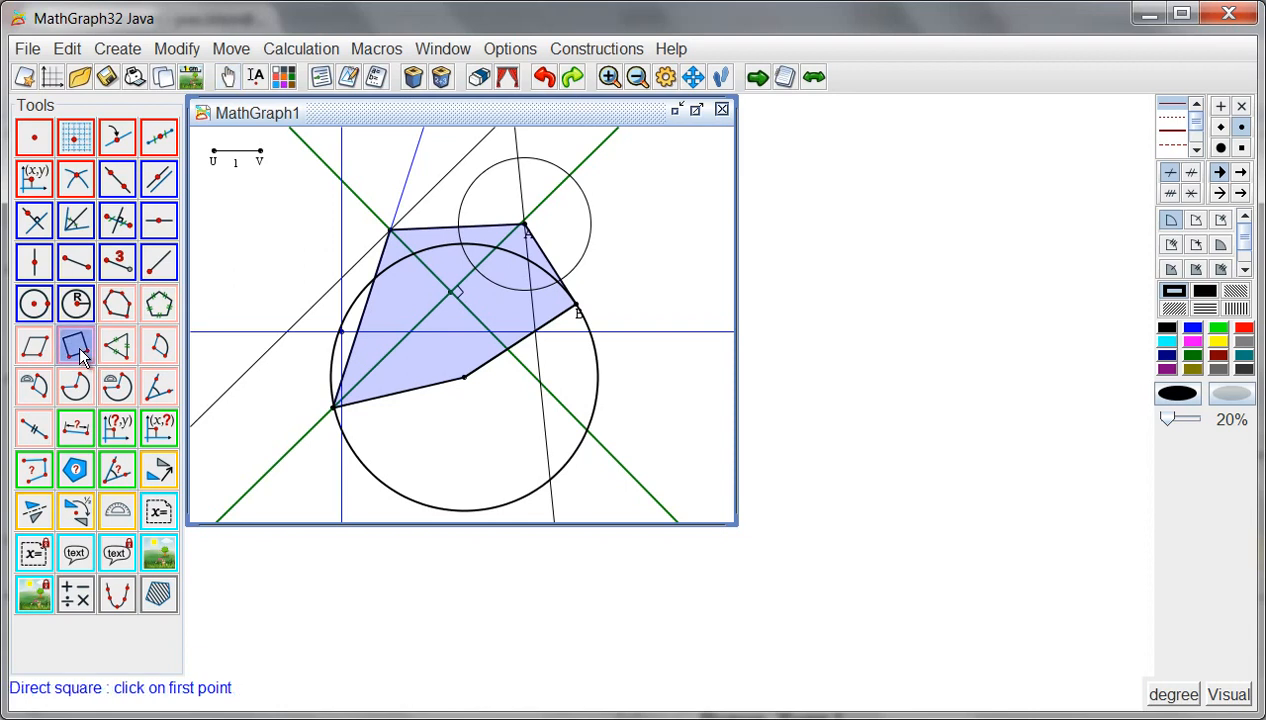
click(333, 408)
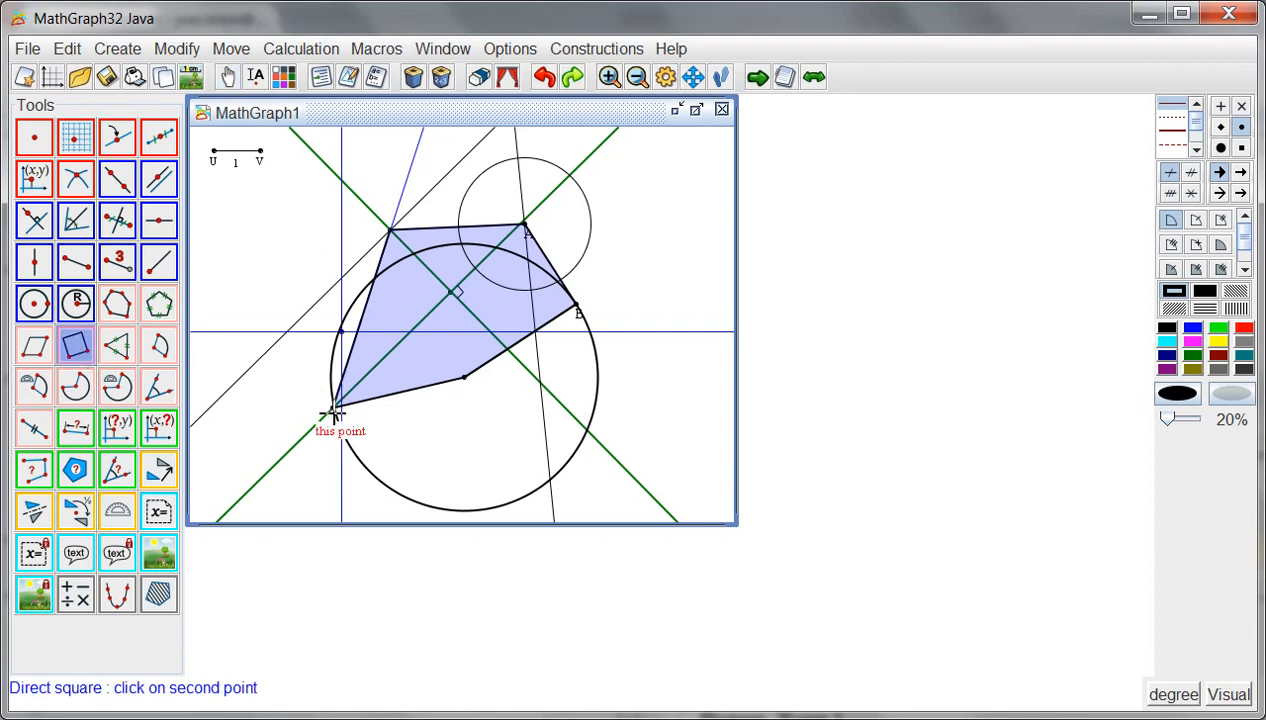
click(465, 378)
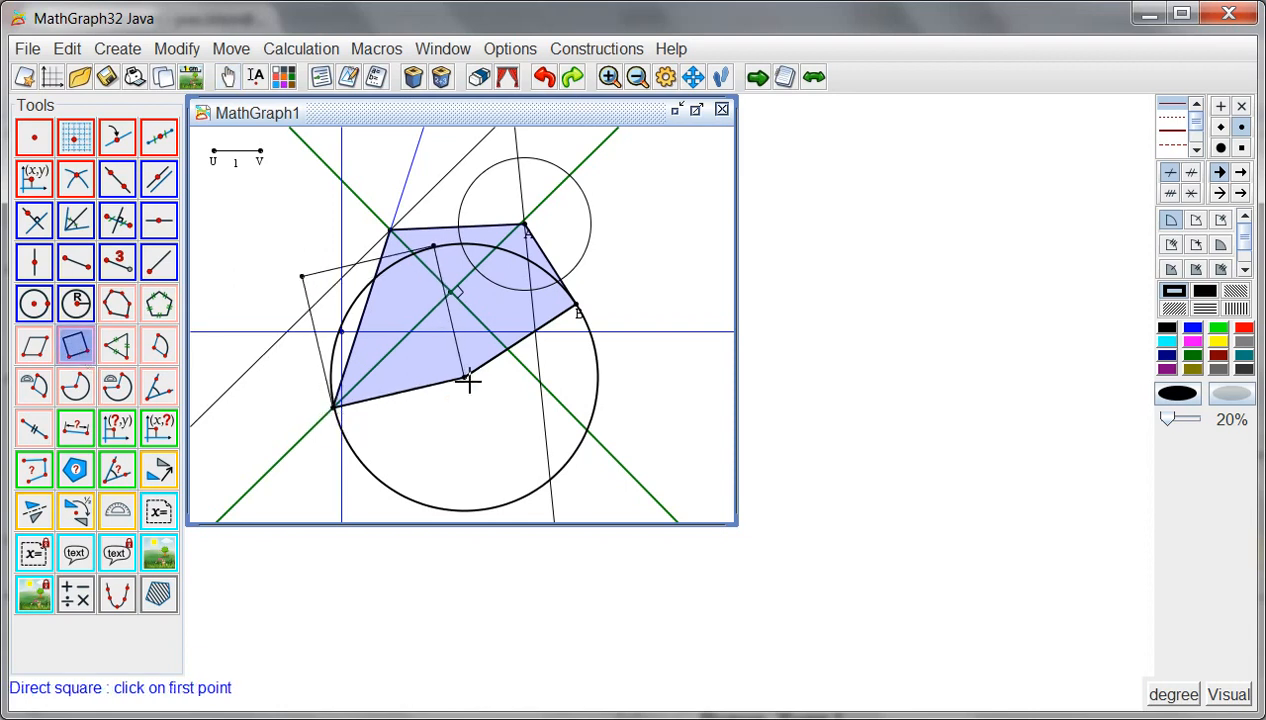
- Construct a direct equilateral triangle on the square's upper side, starting from the square's upper-left vertex
click(117, 345)
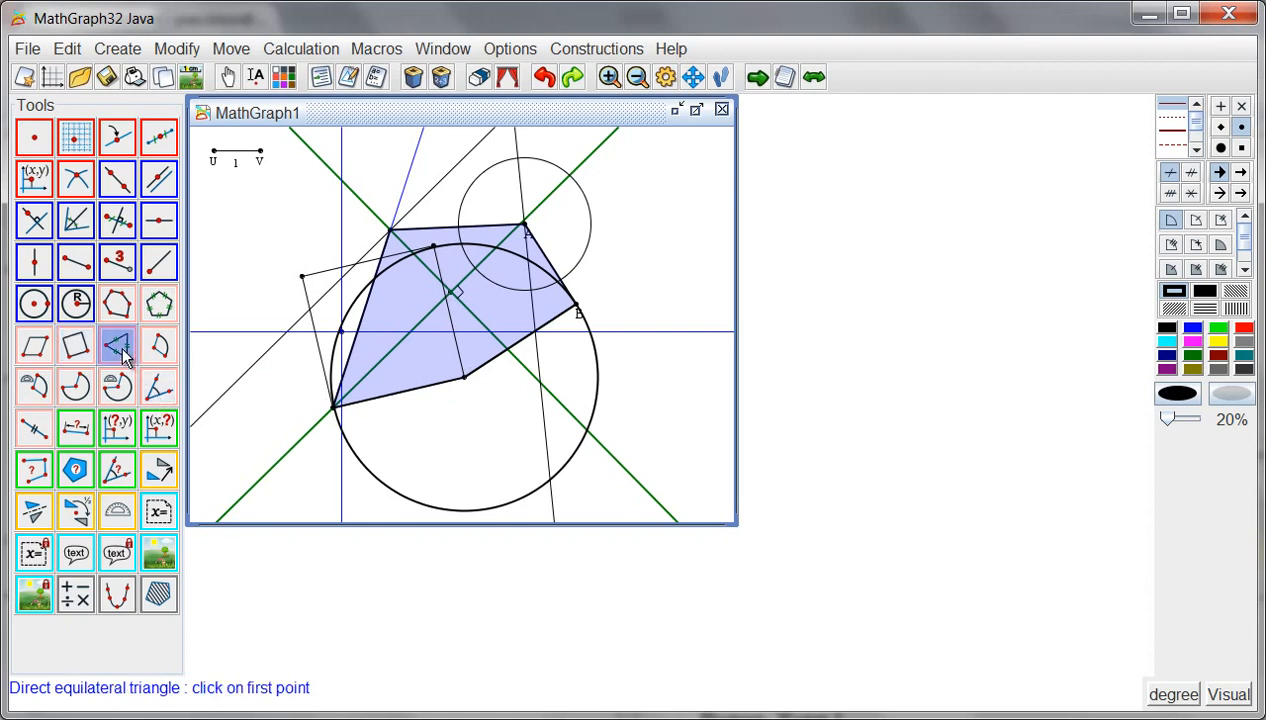
click(304, 275)
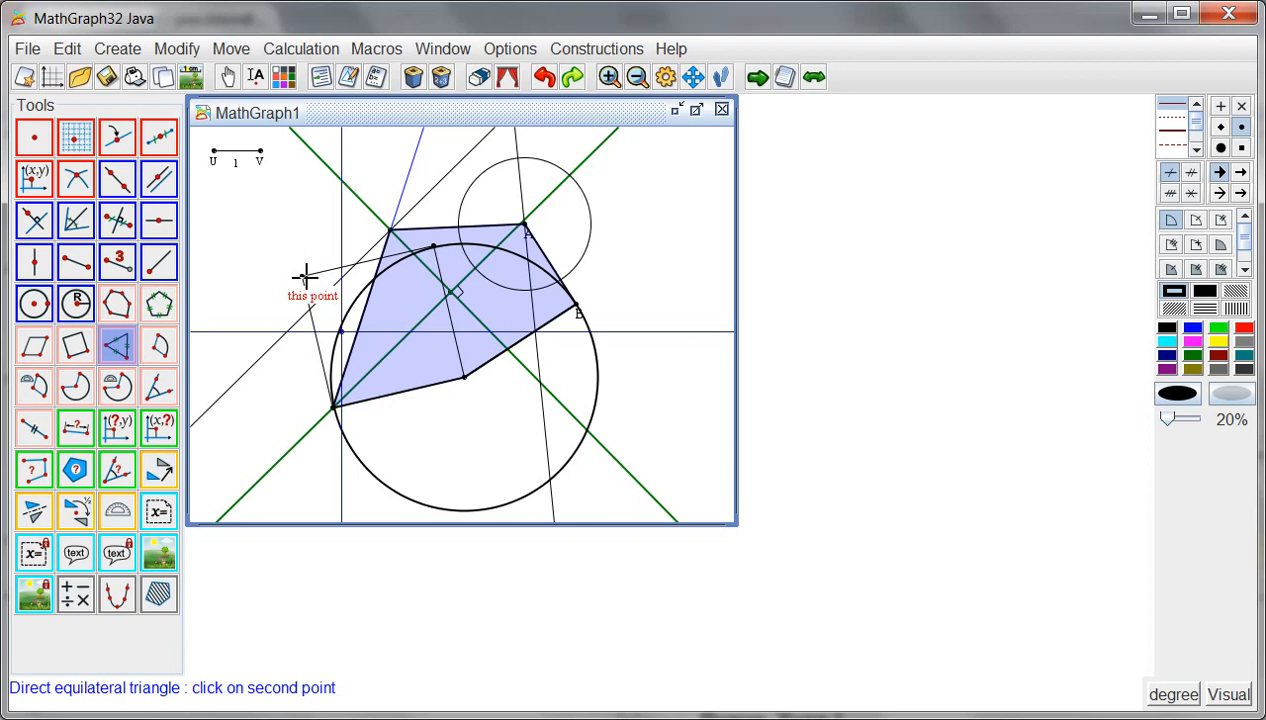
click(436, 247)
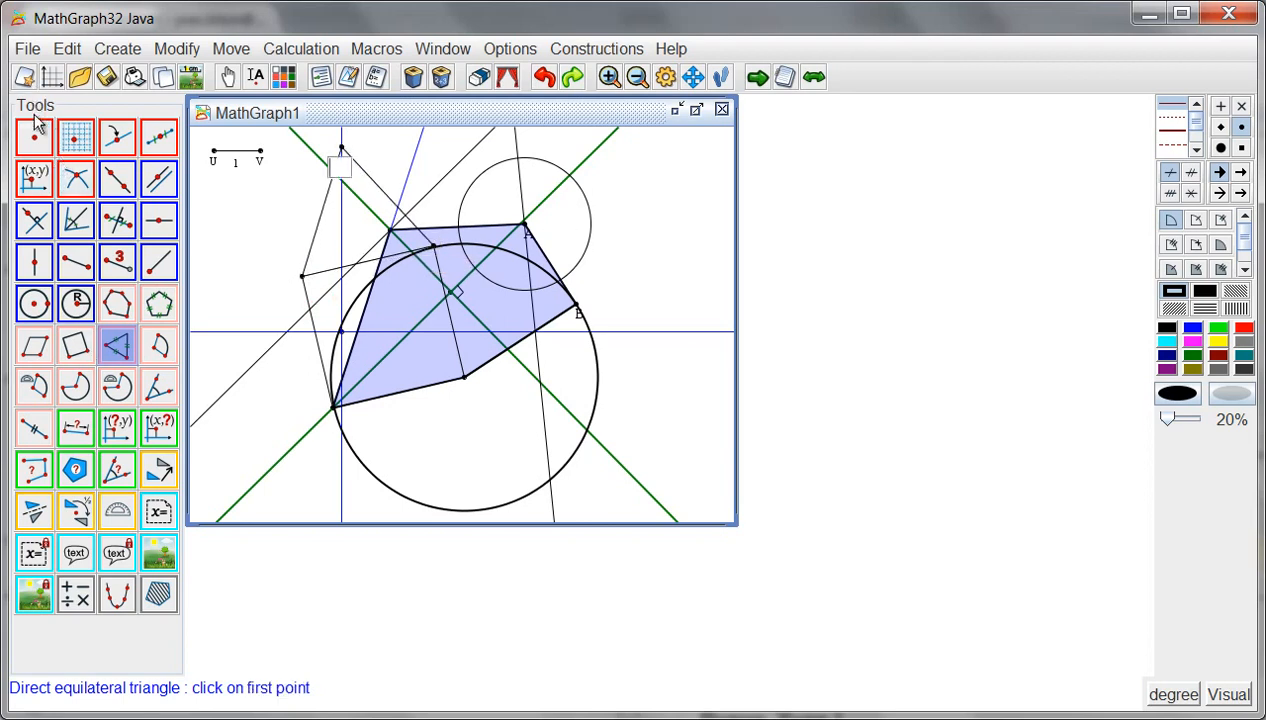
- Draw a small arc centred on the lower point, starting at A and ending in the direction of the equilateral triangle's apex
click(160, 345)
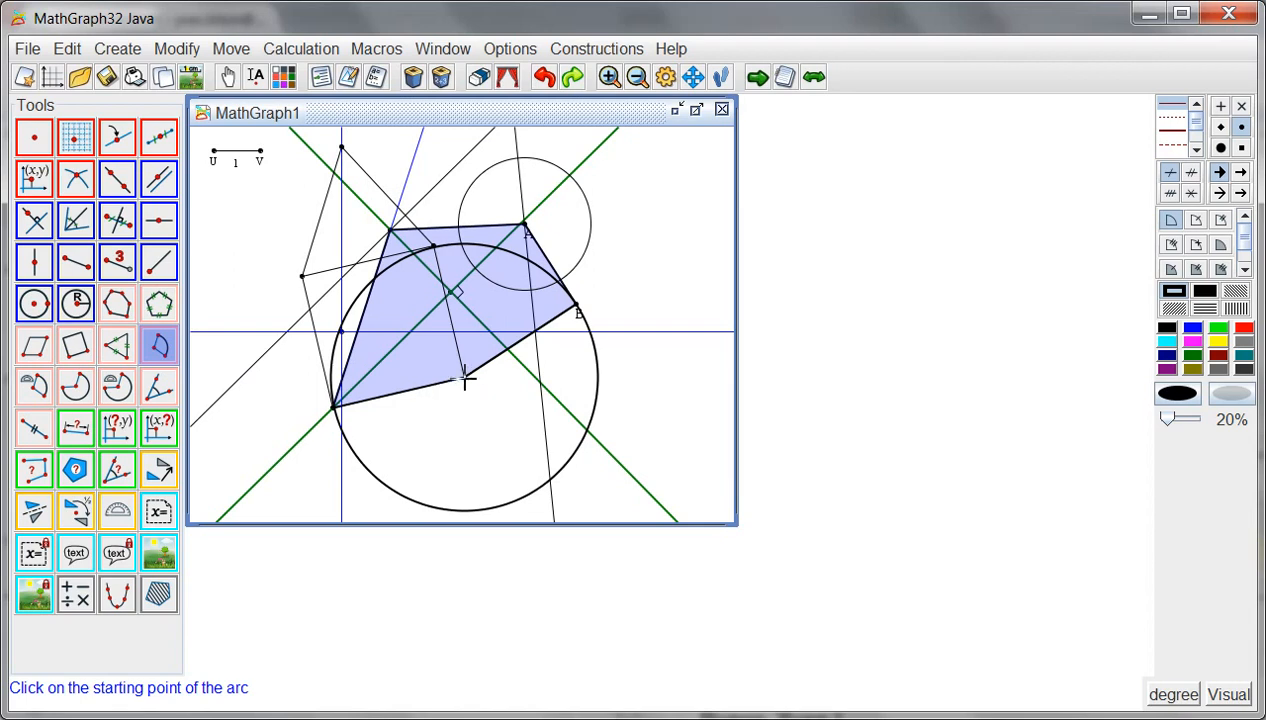
click(153, 357)
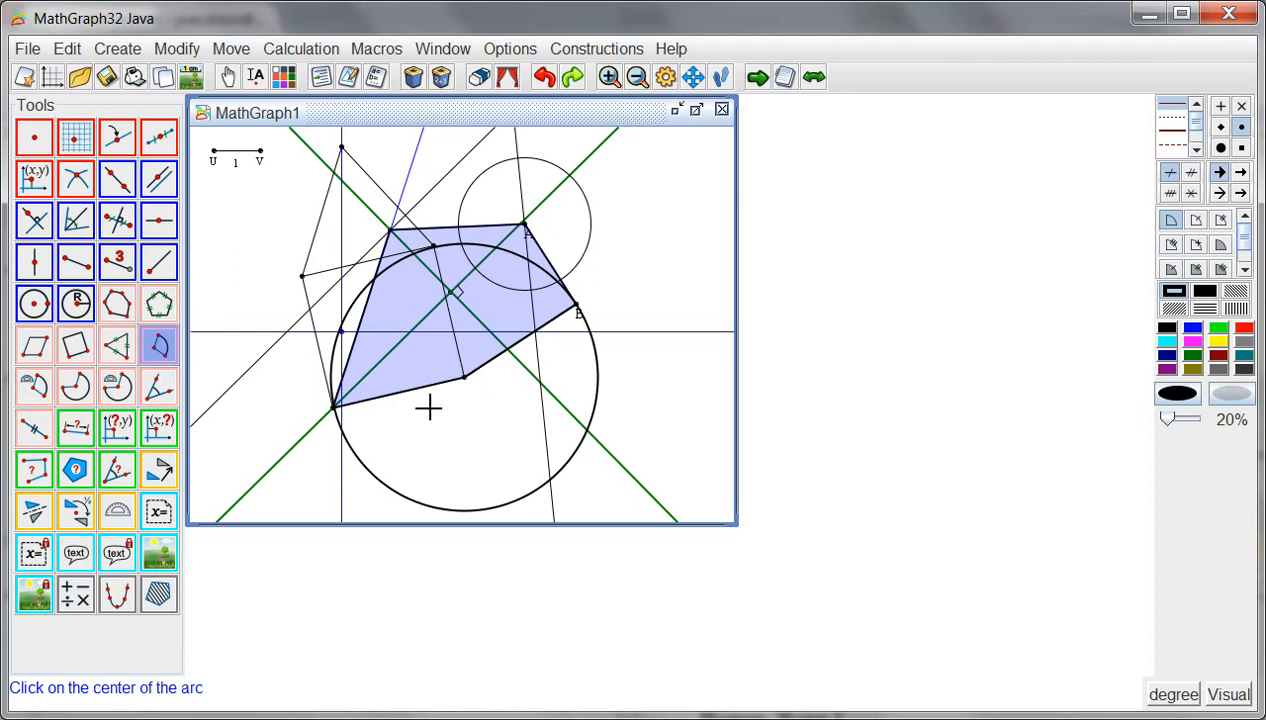
click(466, 380)
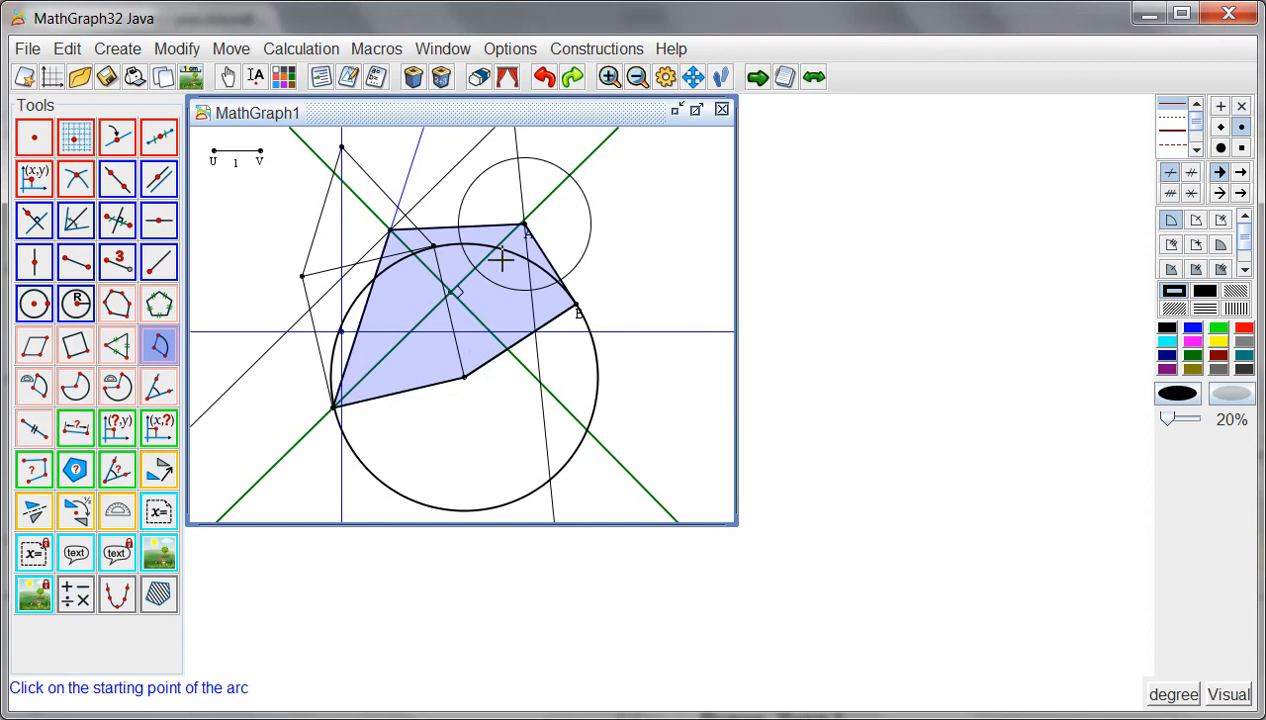
click(525, 224)
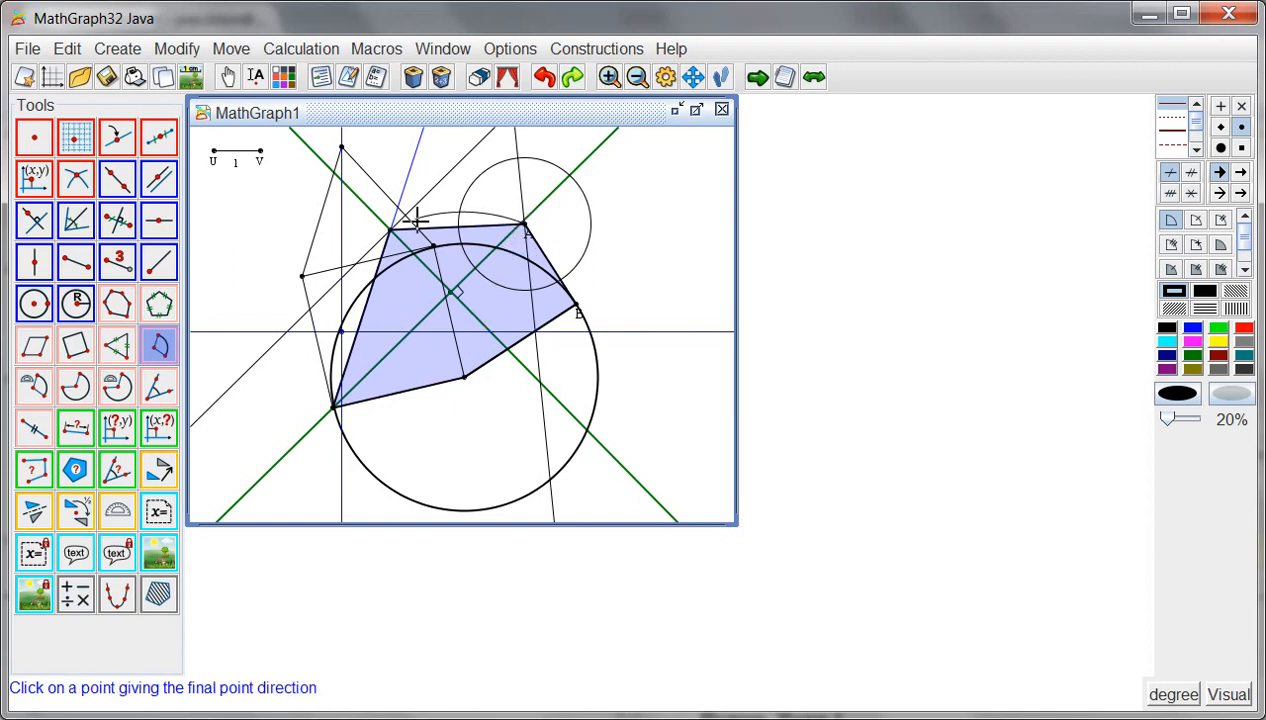
click(343, 150)
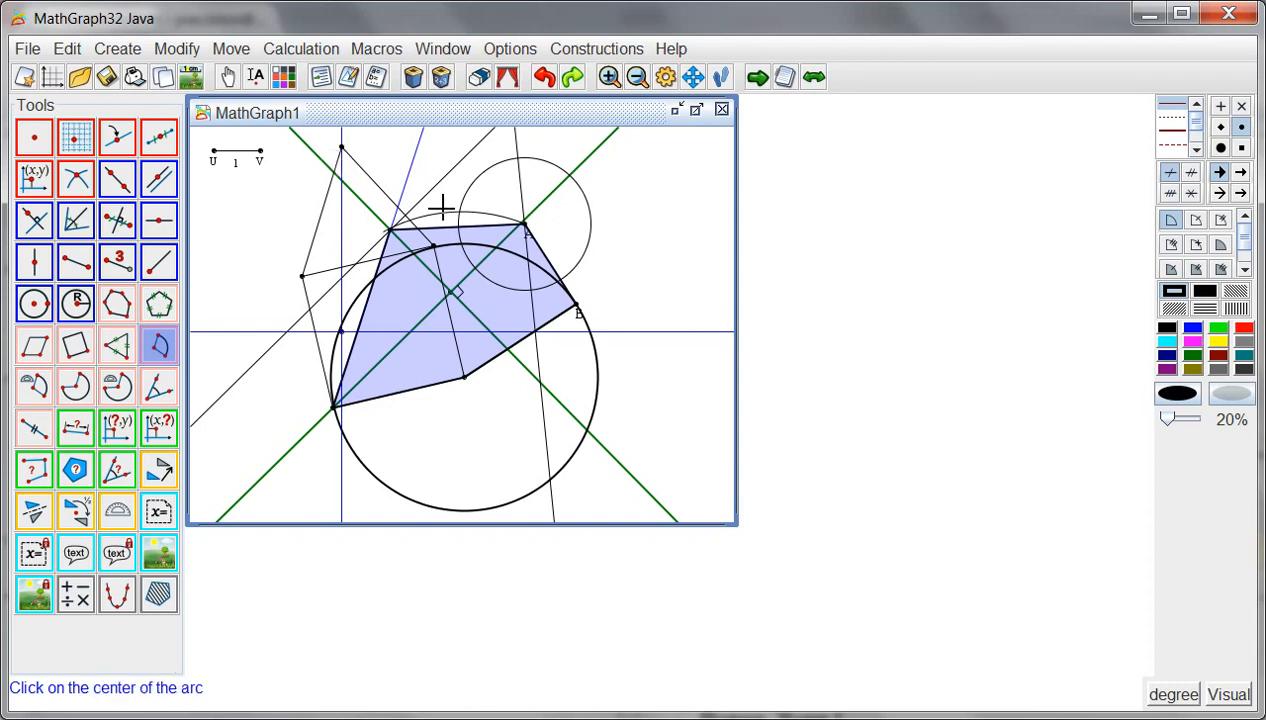
- Draw a small 116° protractor arc centred on the lower-left point and starting at the lower point
click(37, 390)
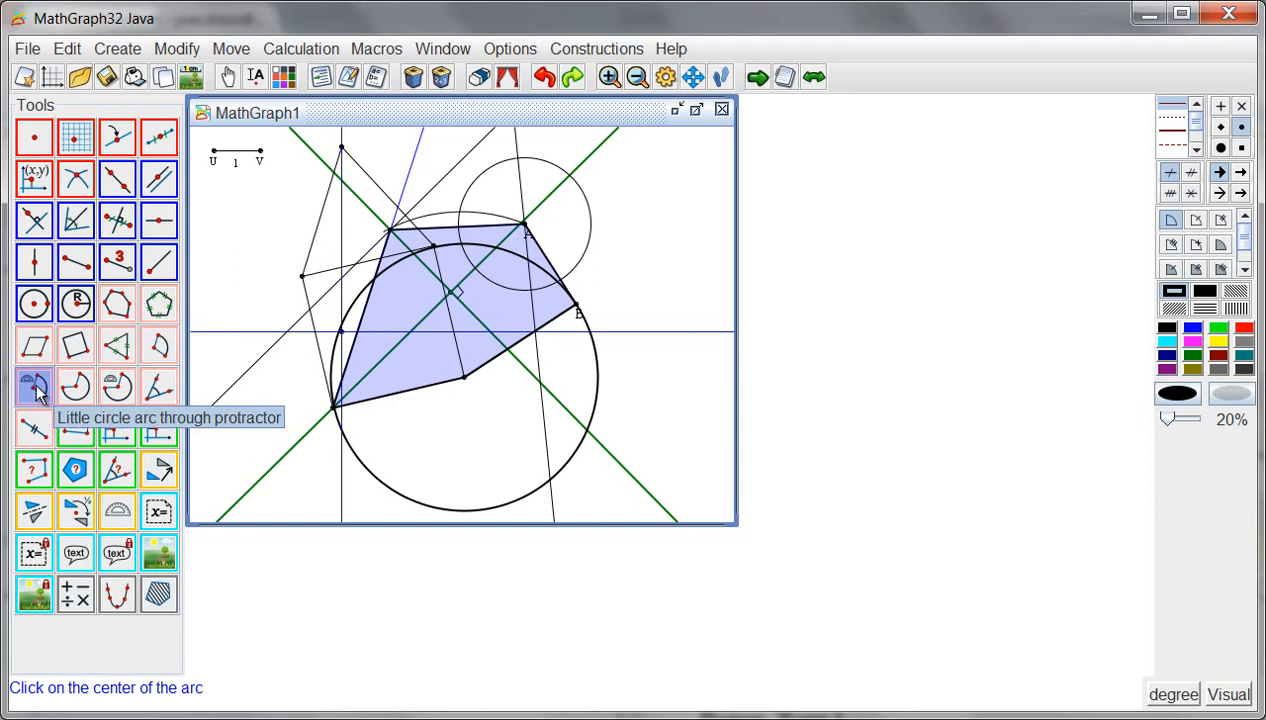
click(334, 408)
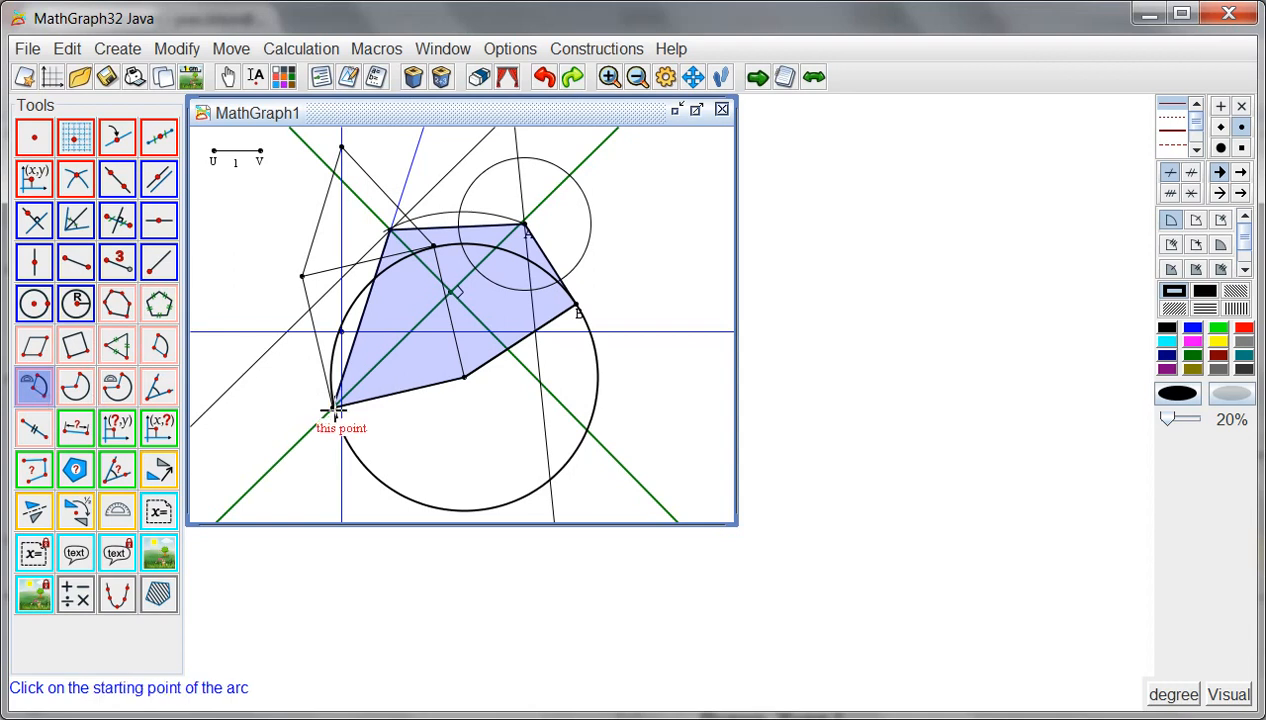
click(467, 380)
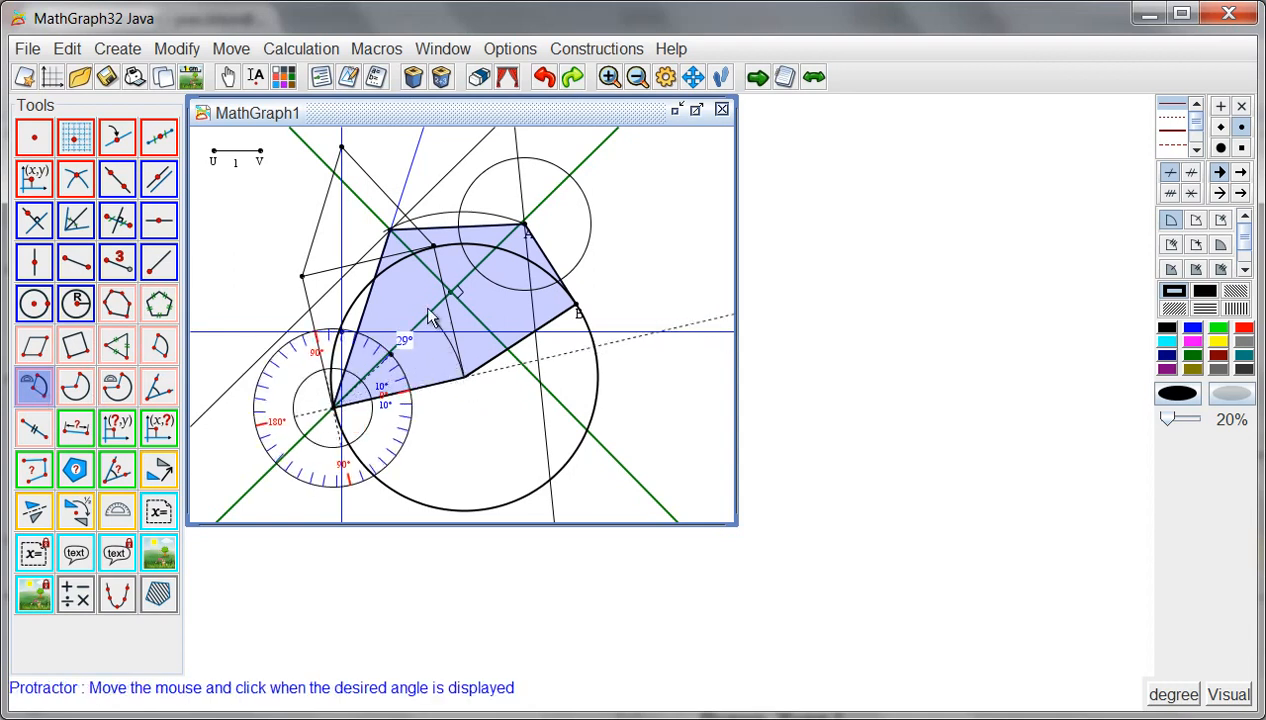
click(228, 287)
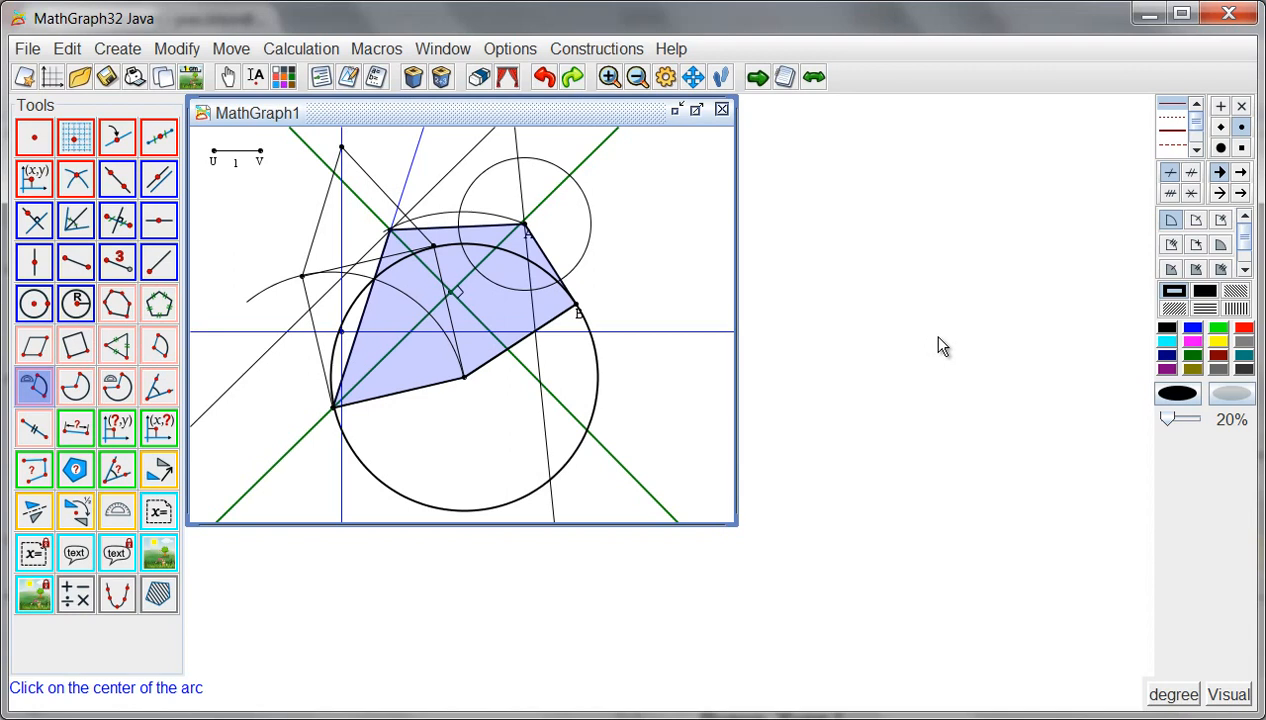
- Mark the polygon's angle at the lower-left point, between the lower and upper-left points, with a filled, single-stroke magenta mark
click(1171, 270)
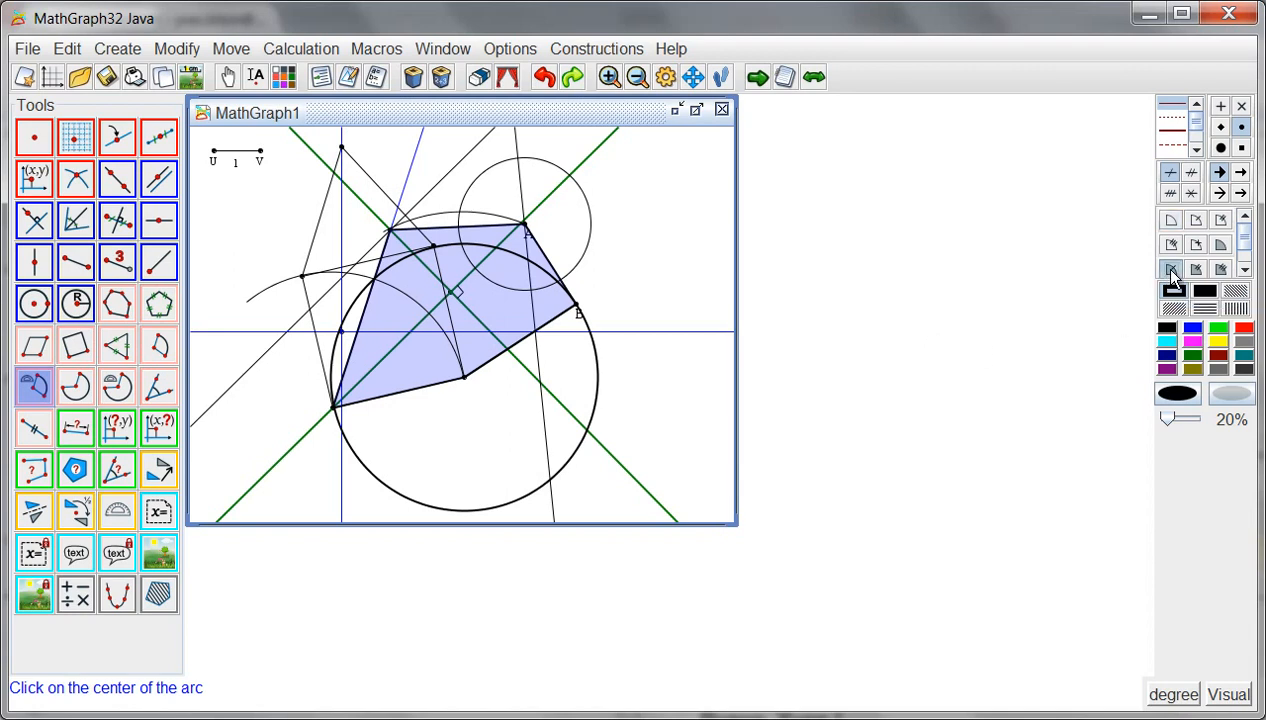
click(1194, 341)
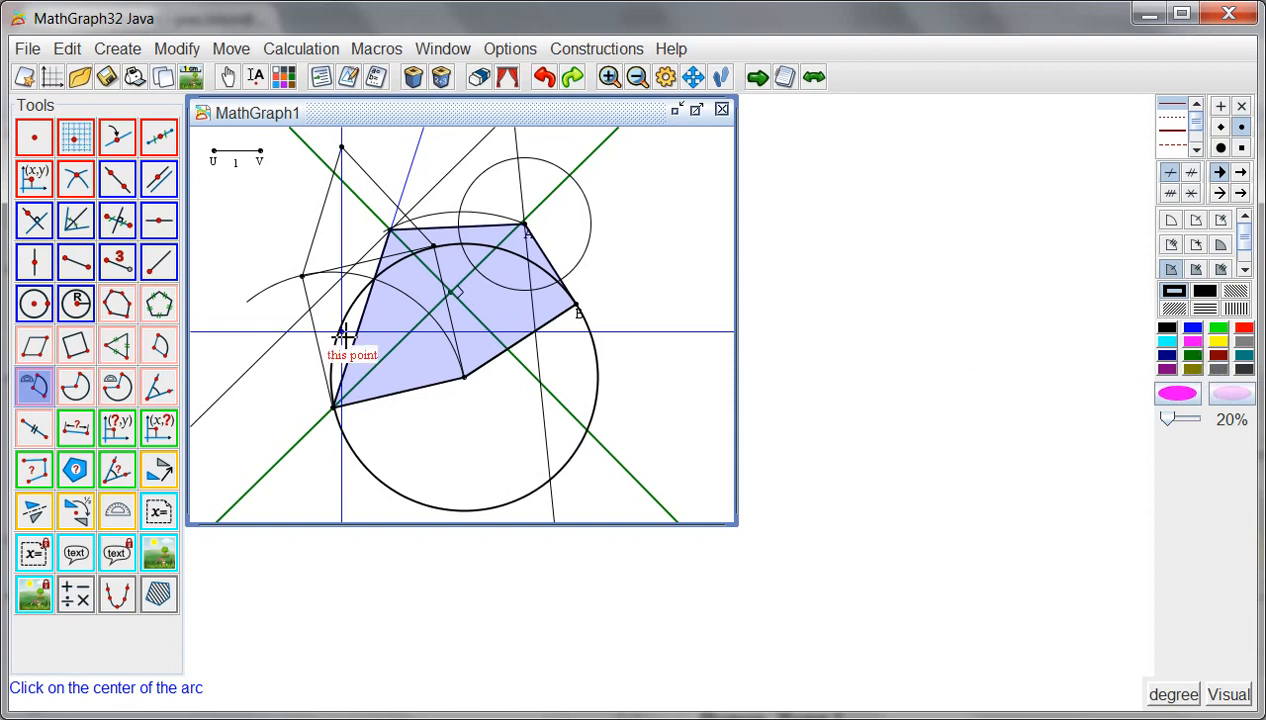
click(160, 388)
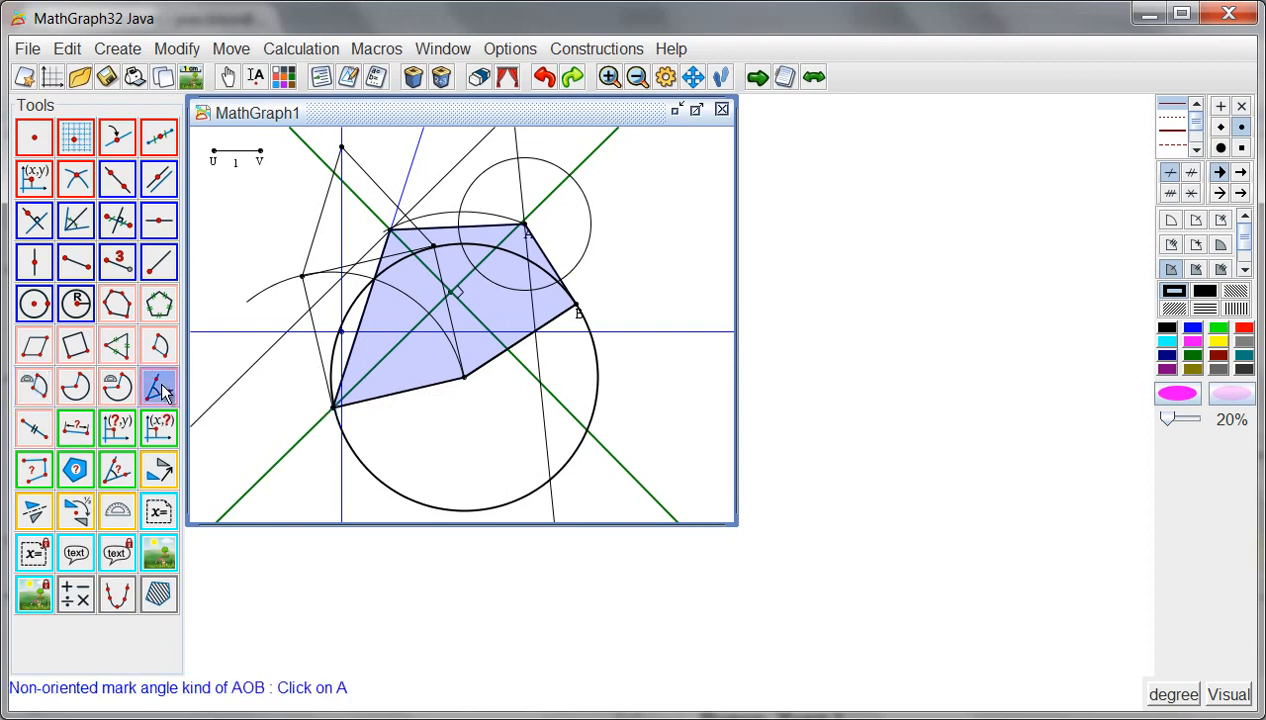
click(463, 377)
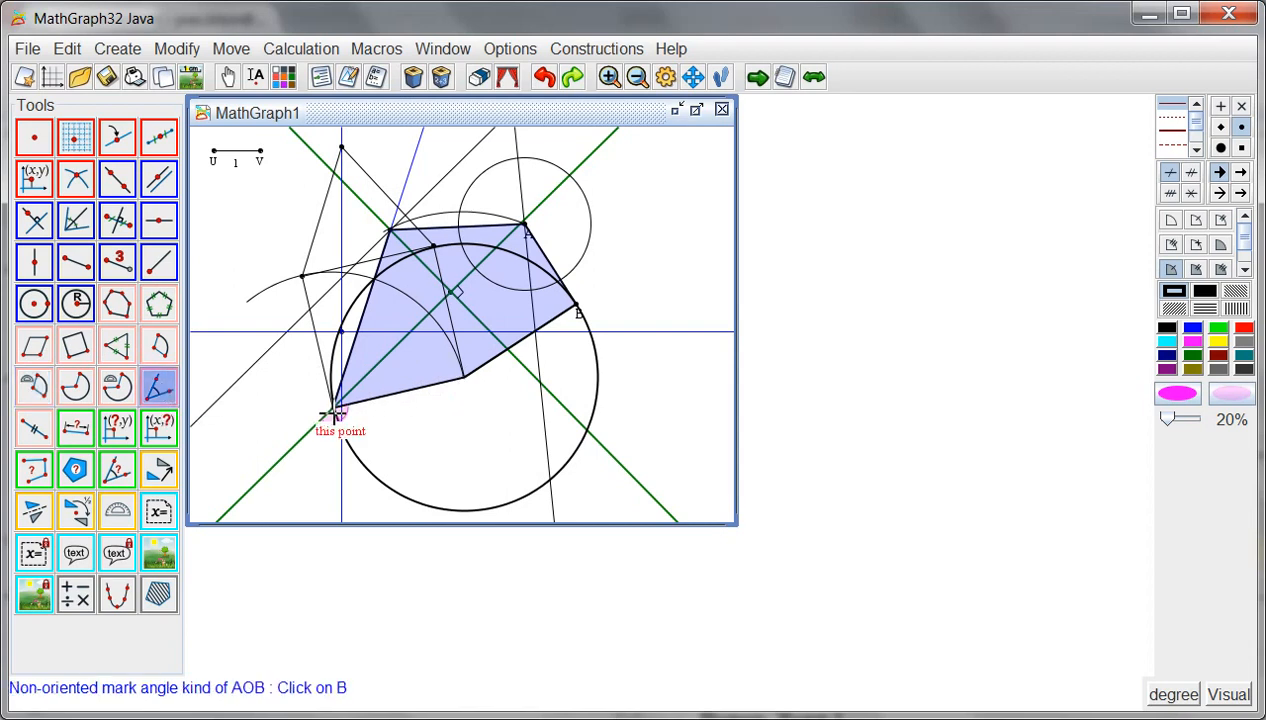
click(390, 230)
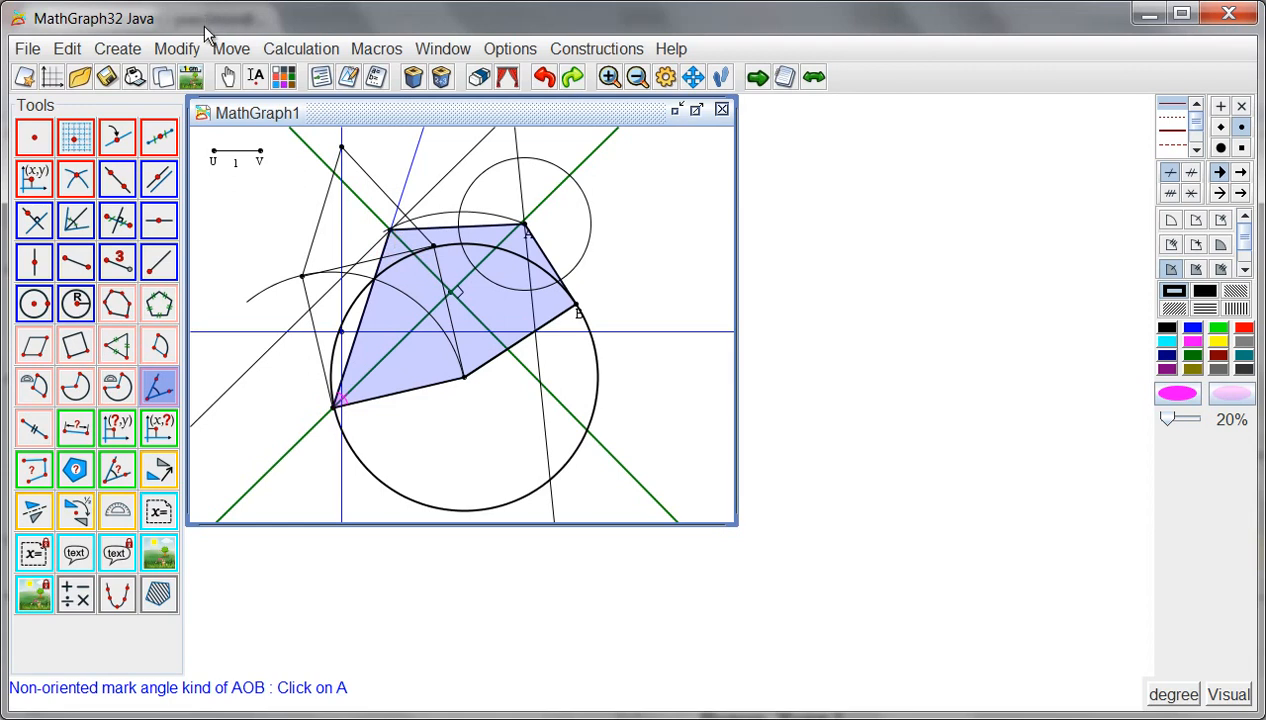
- Enlarge the magenta angle mark at the polygon's lower-left vertex
click(228, 77)
mouse_move(345, 404)
mouse_down()
mouse_move(376, 393)
mouse_move(366, 411)
mouse_move(368, 401)
mouse_up()
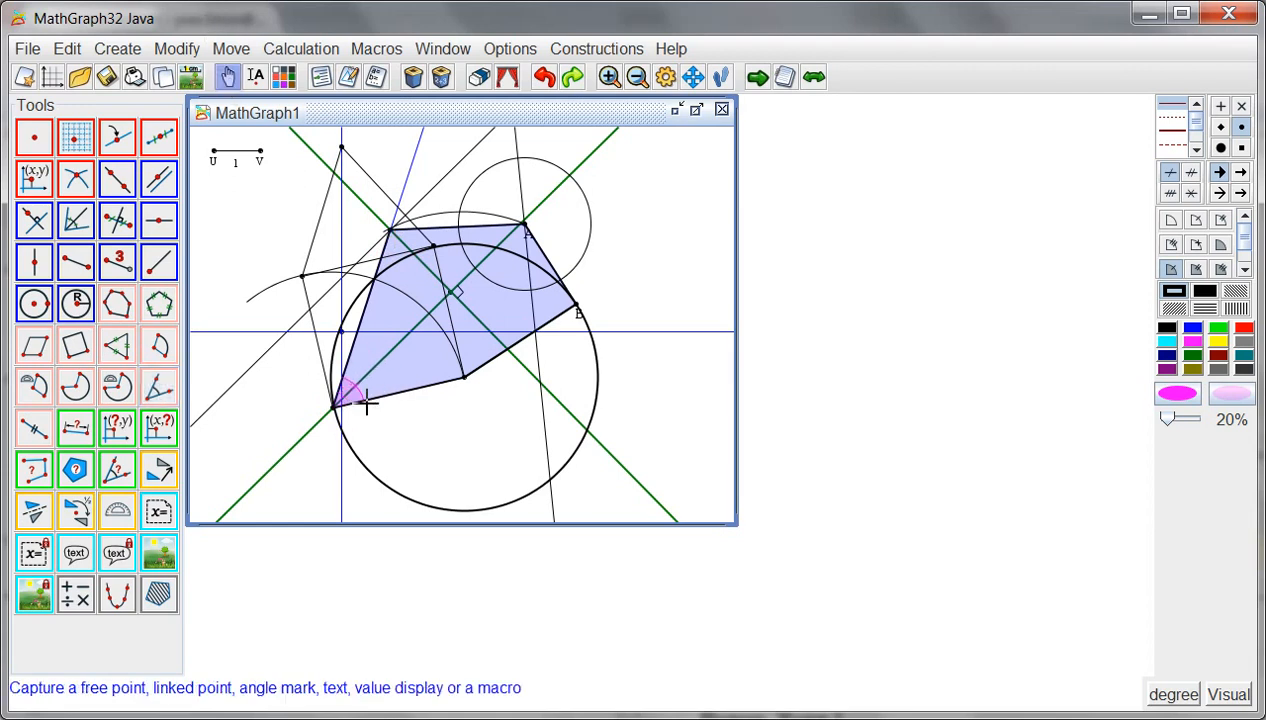
- Mark the square's left and right sides with teal double-stroke segment marks
click(35, 430)
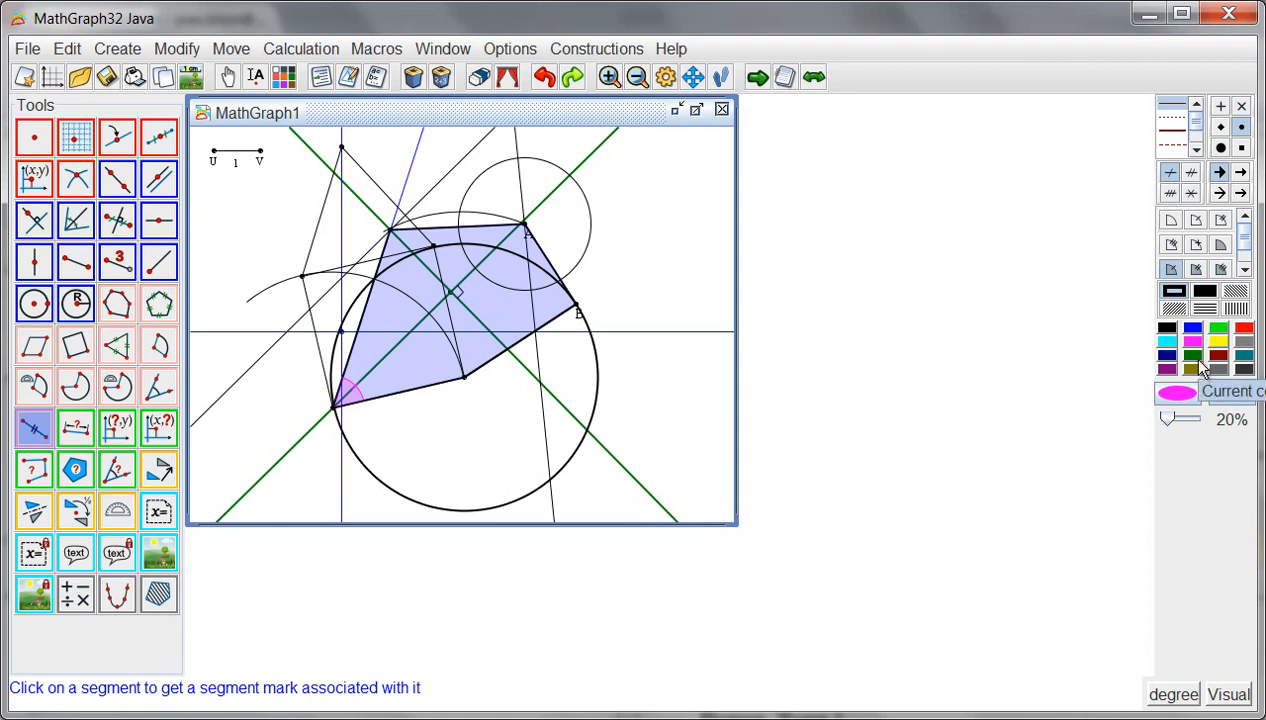
click(1243, 356)
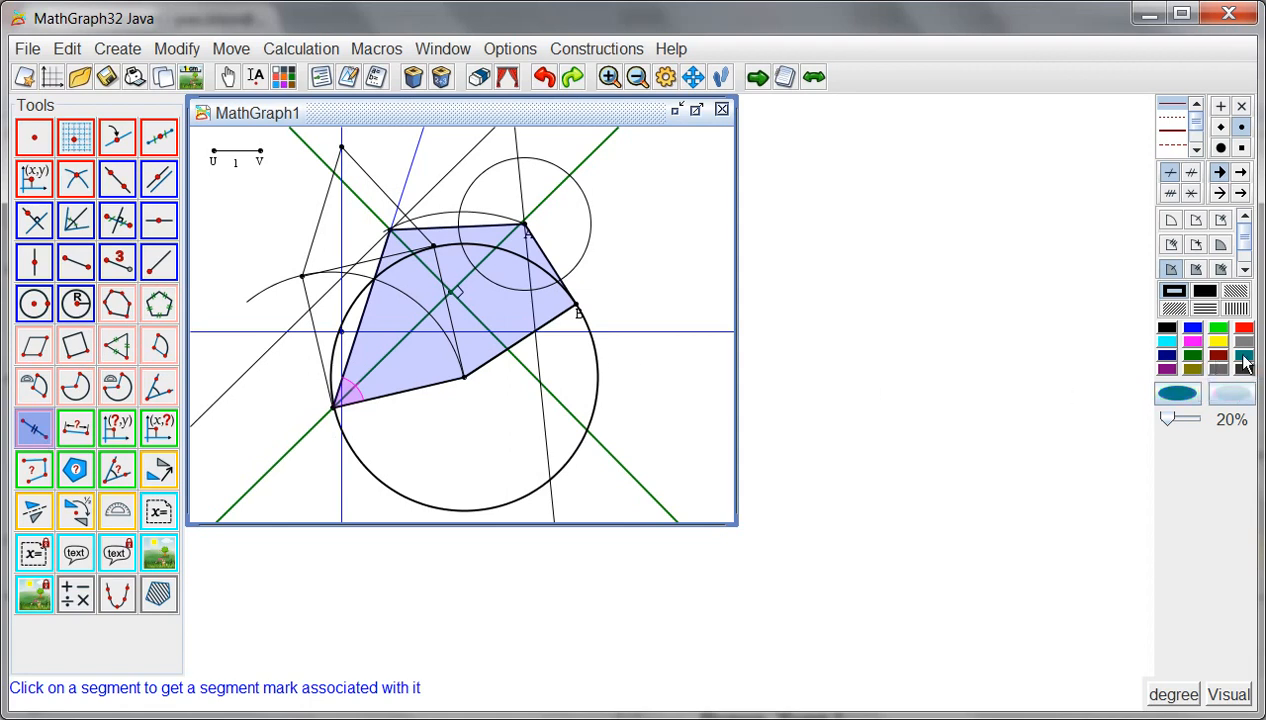
click(1193, 174)
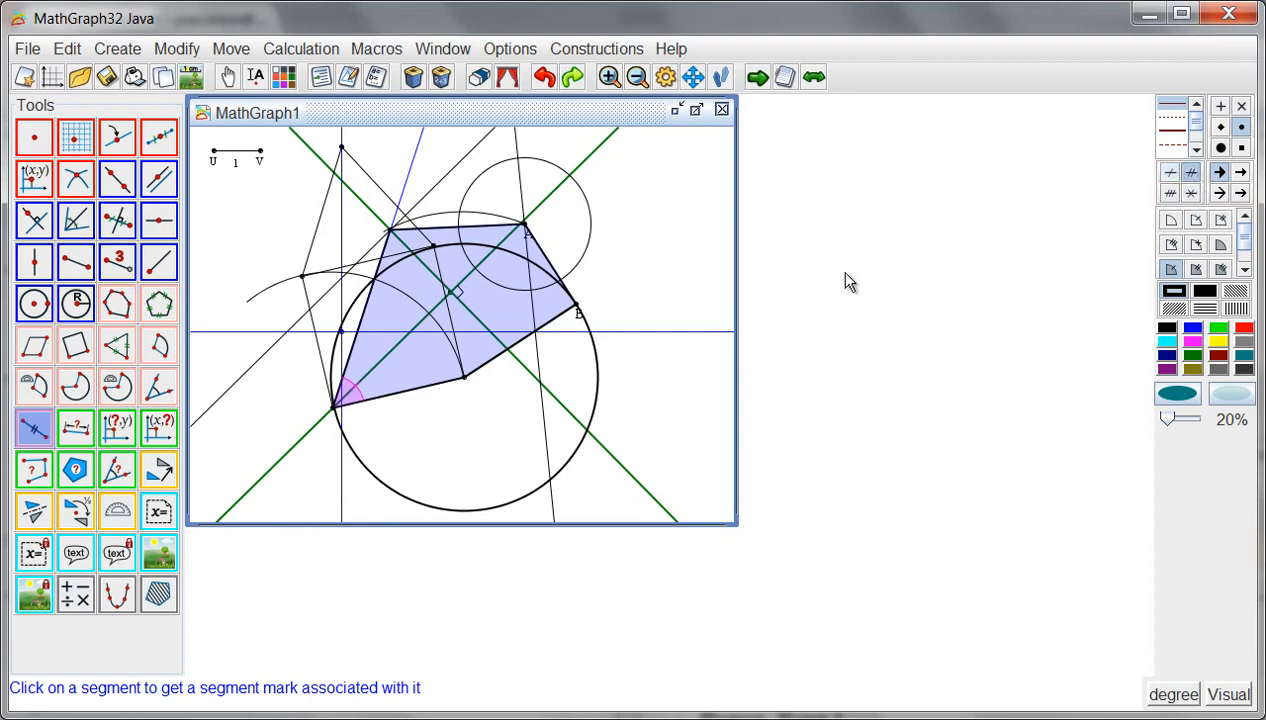
click(317, 340)
click(450, 315)
- Mark the square's upper and lower sides with thick teal cross-shaped segment marks
click(1178, 131)
click(1190, 192)
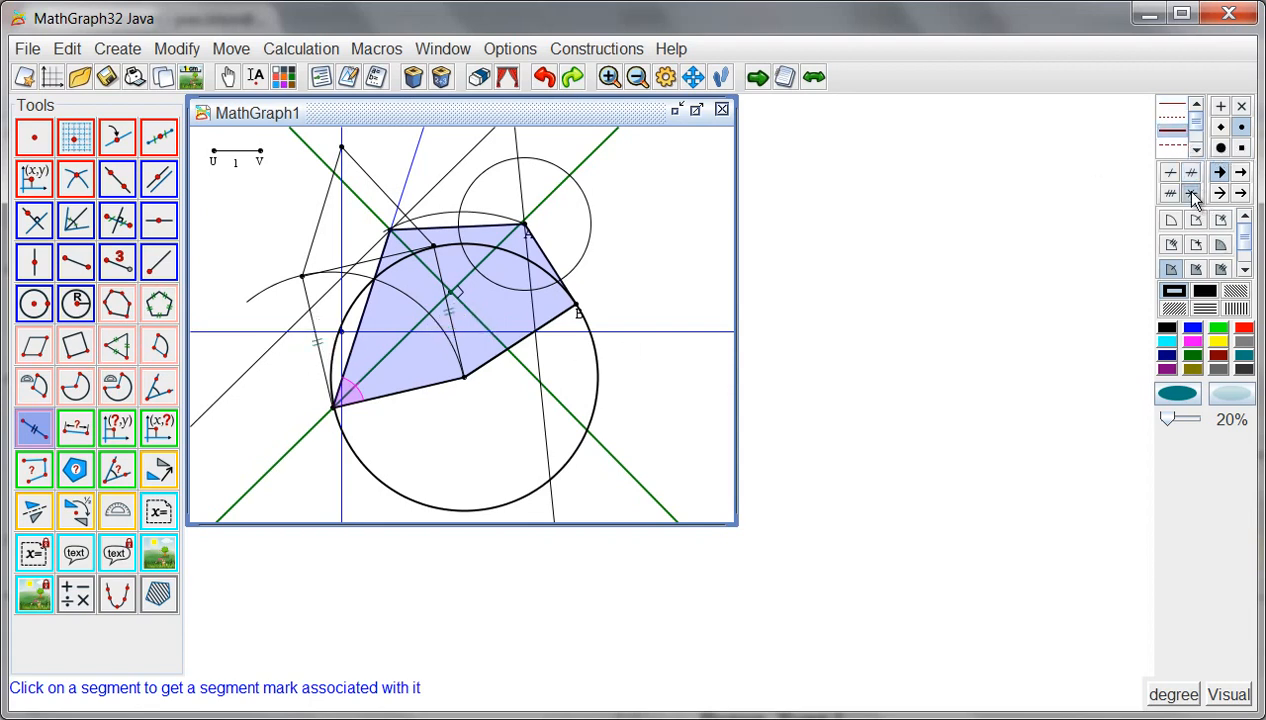
click(383, 255)
click(413, 396)
- Create a length measure between points A and B
click(76, 429)
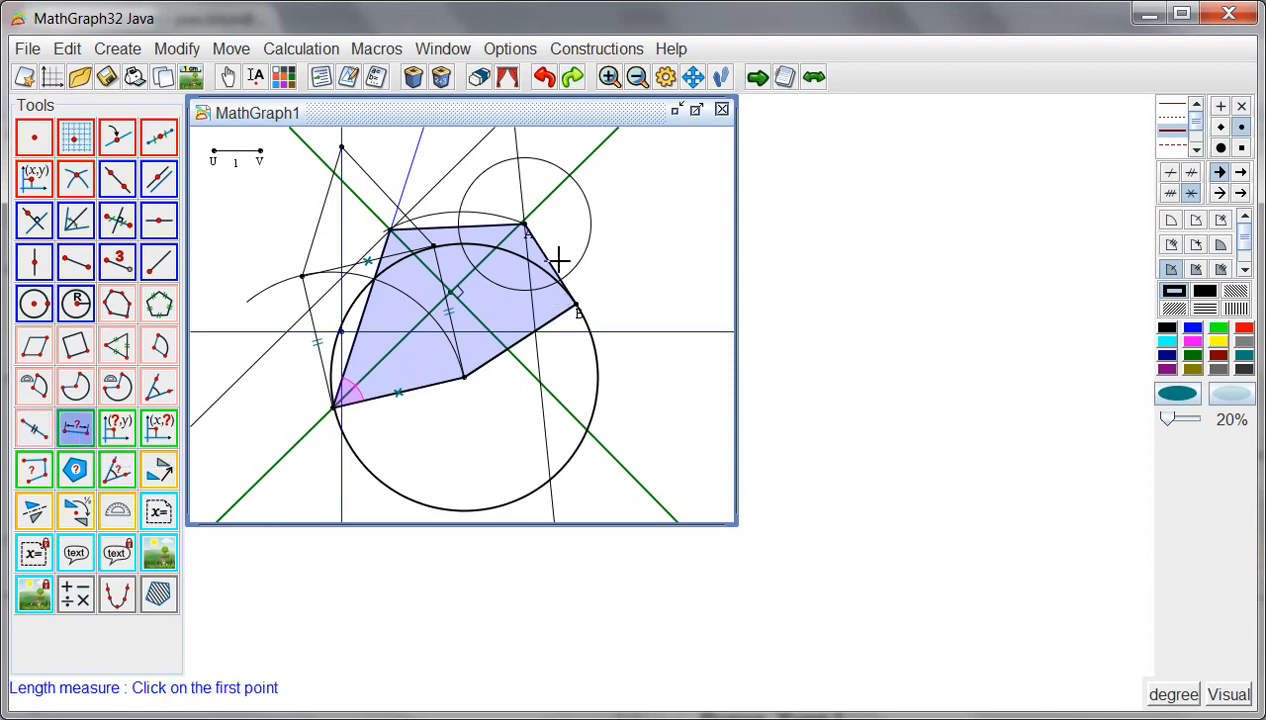
click(526, 224)
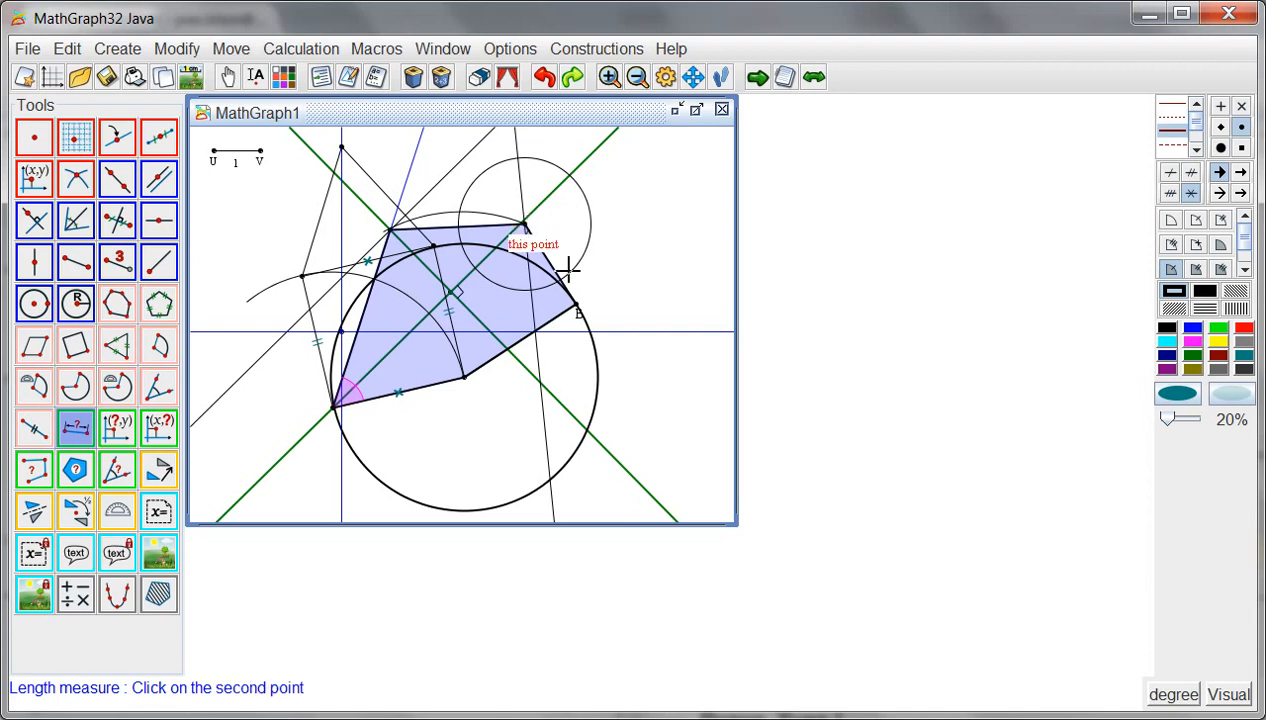
click(578, 305)
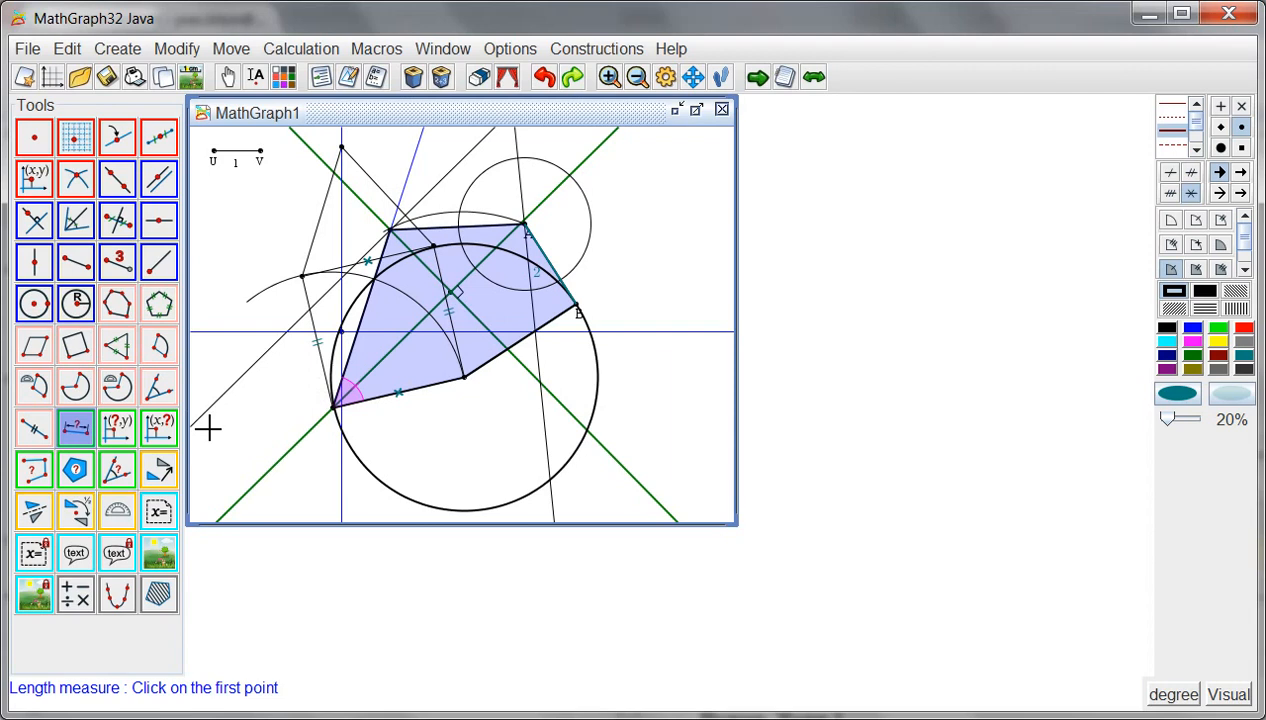
- Display the value AB above the small circle with 3 digits, starting string "AB=", background erase and a single frame
click(160, 512)
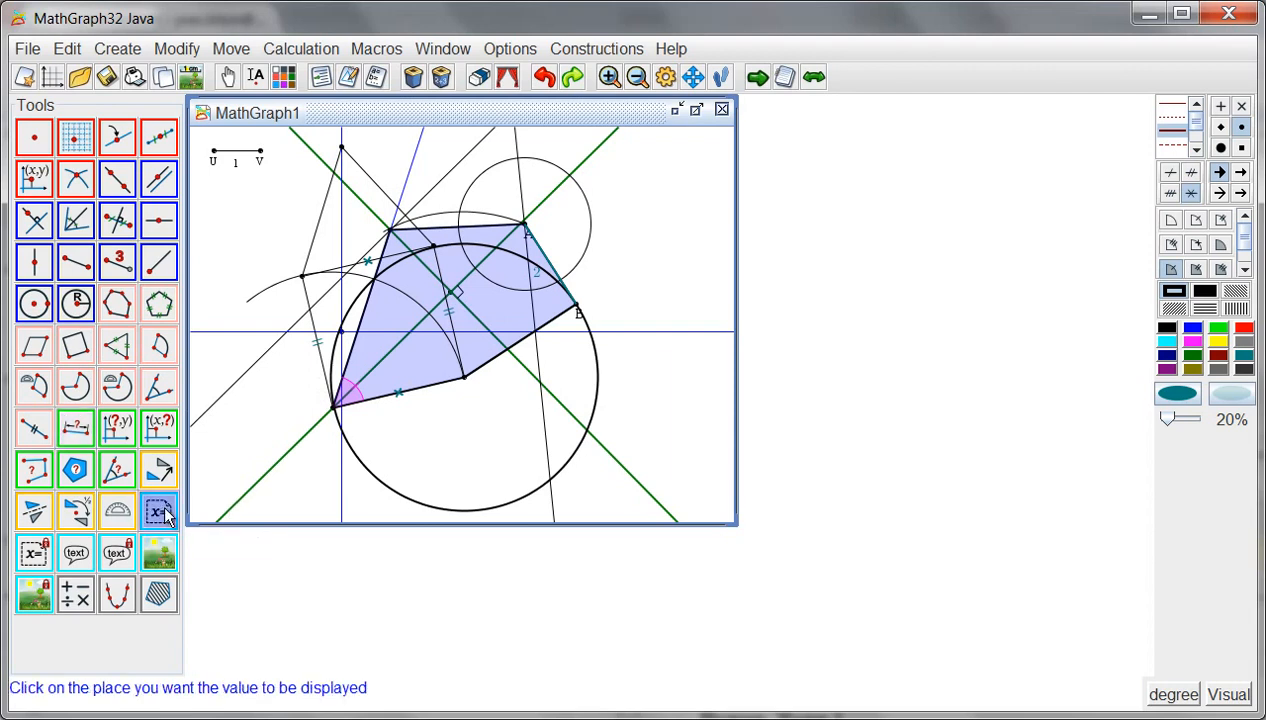
click(558, 140)
click(470, 274)
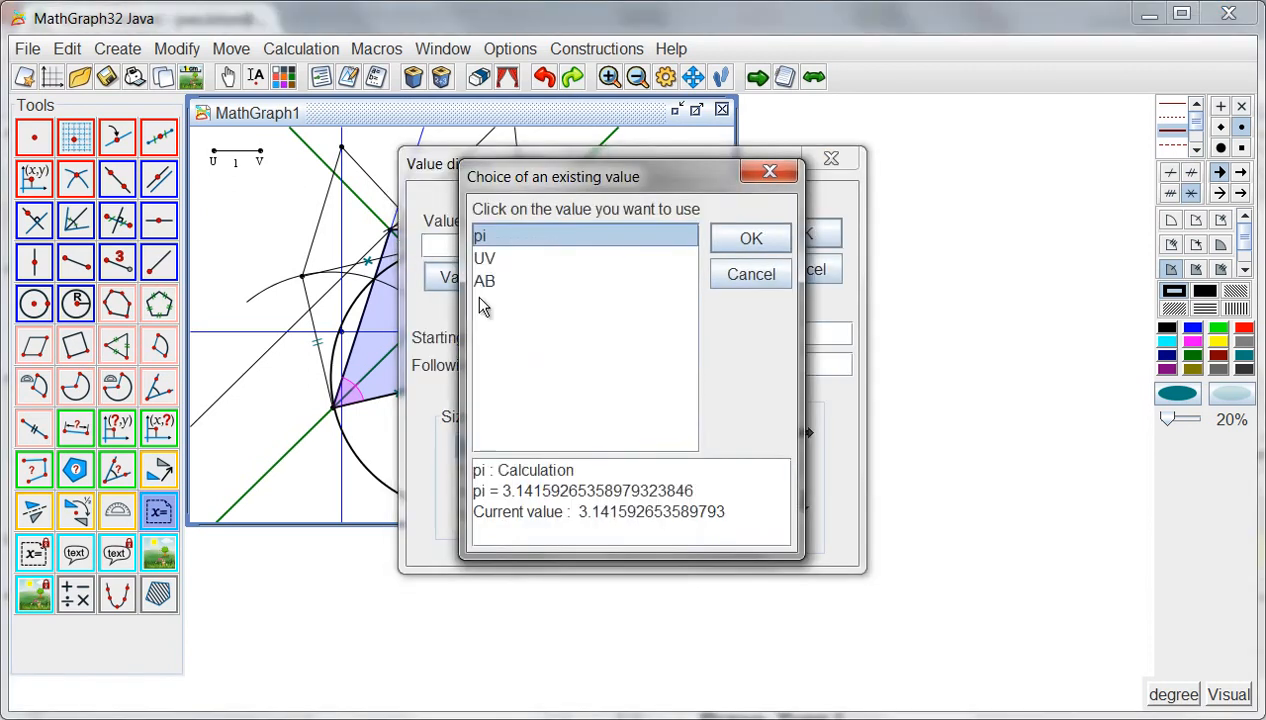
click(490, 285)
click(748, 240)
click(722, 228)
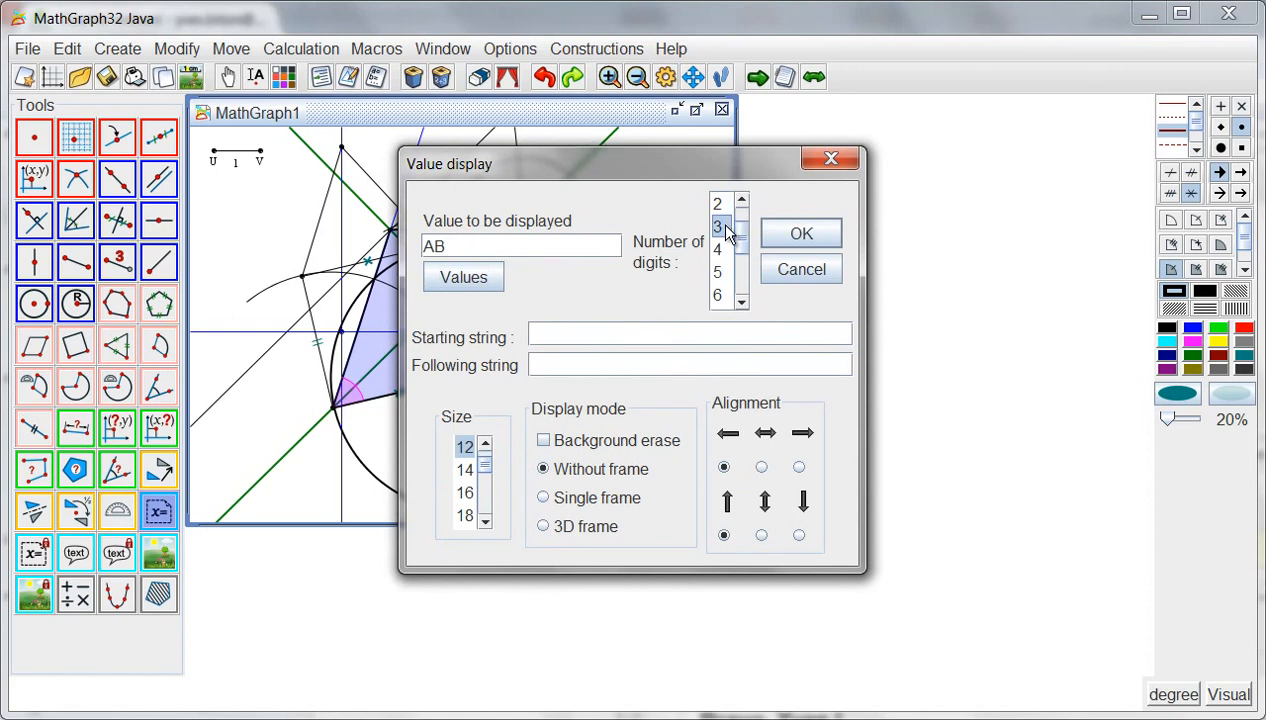
click(561, 339)
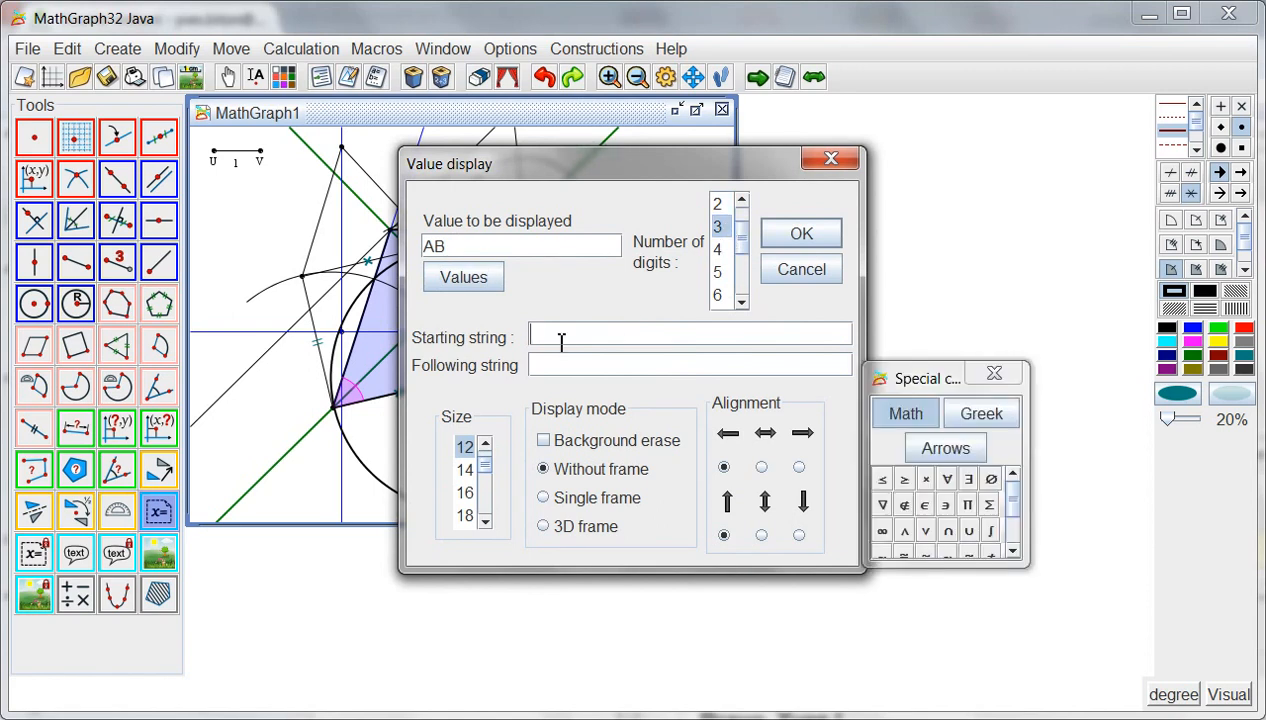
text(AB=)
click(543, 440)
click(522, 496)
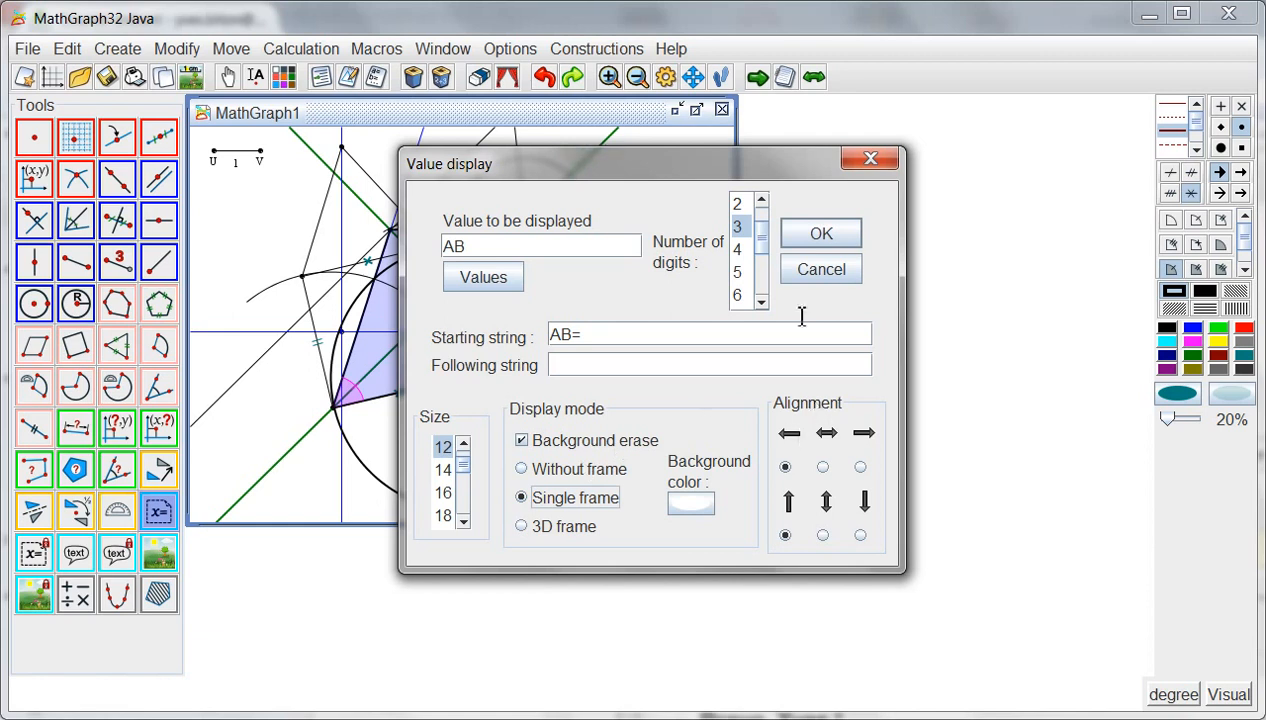
click(815, 234)
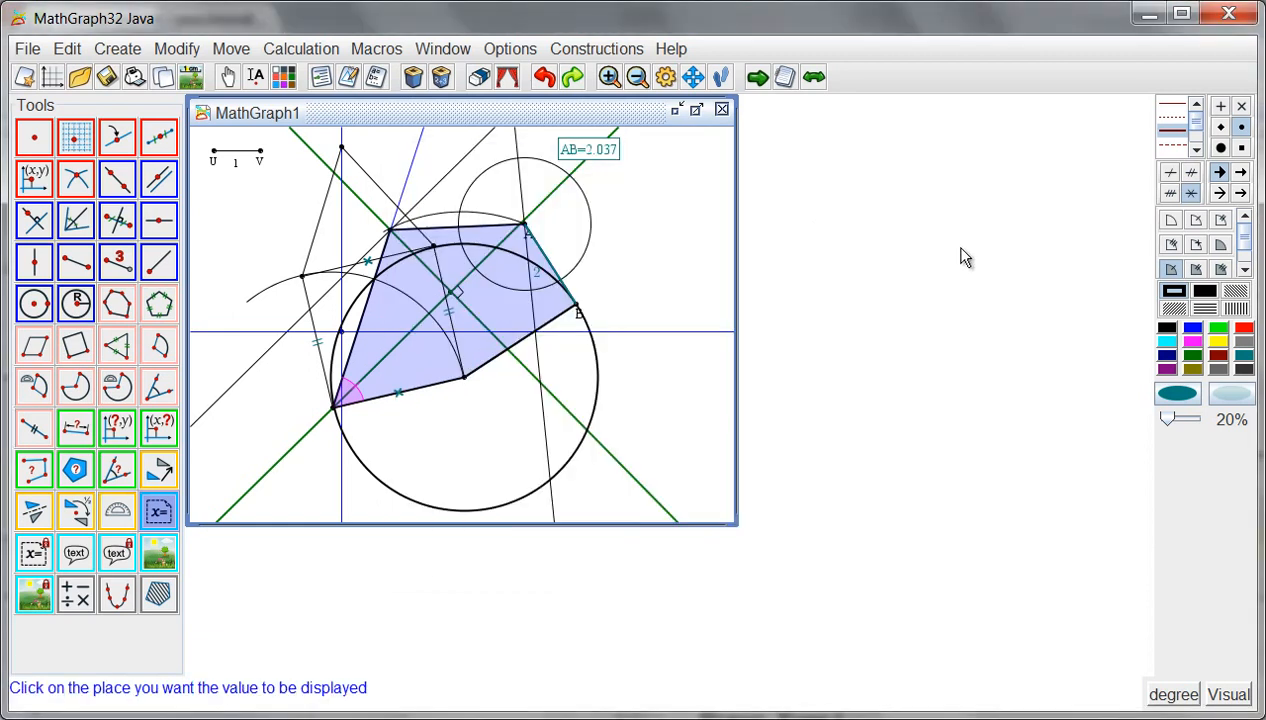
- Add a dark red display of the value AB linked to point B, with 4 digits and the starting string "AB="
click(1219, 356)
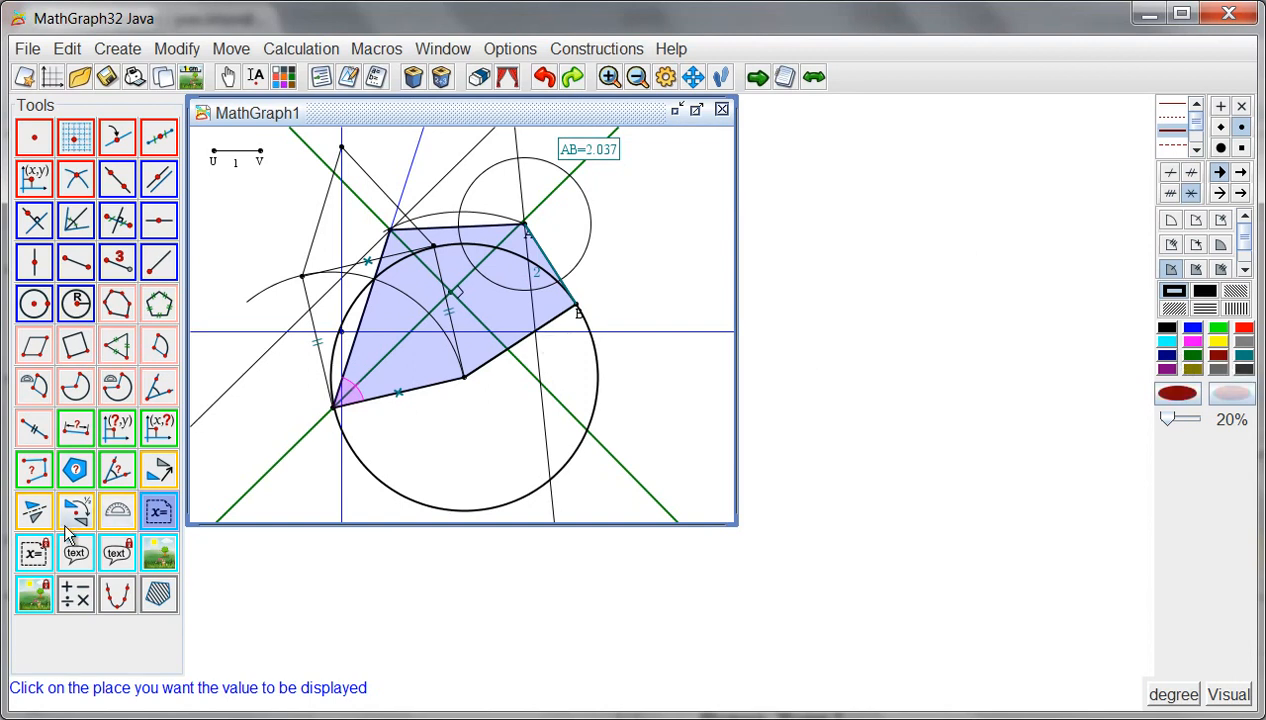
click(33, 556)
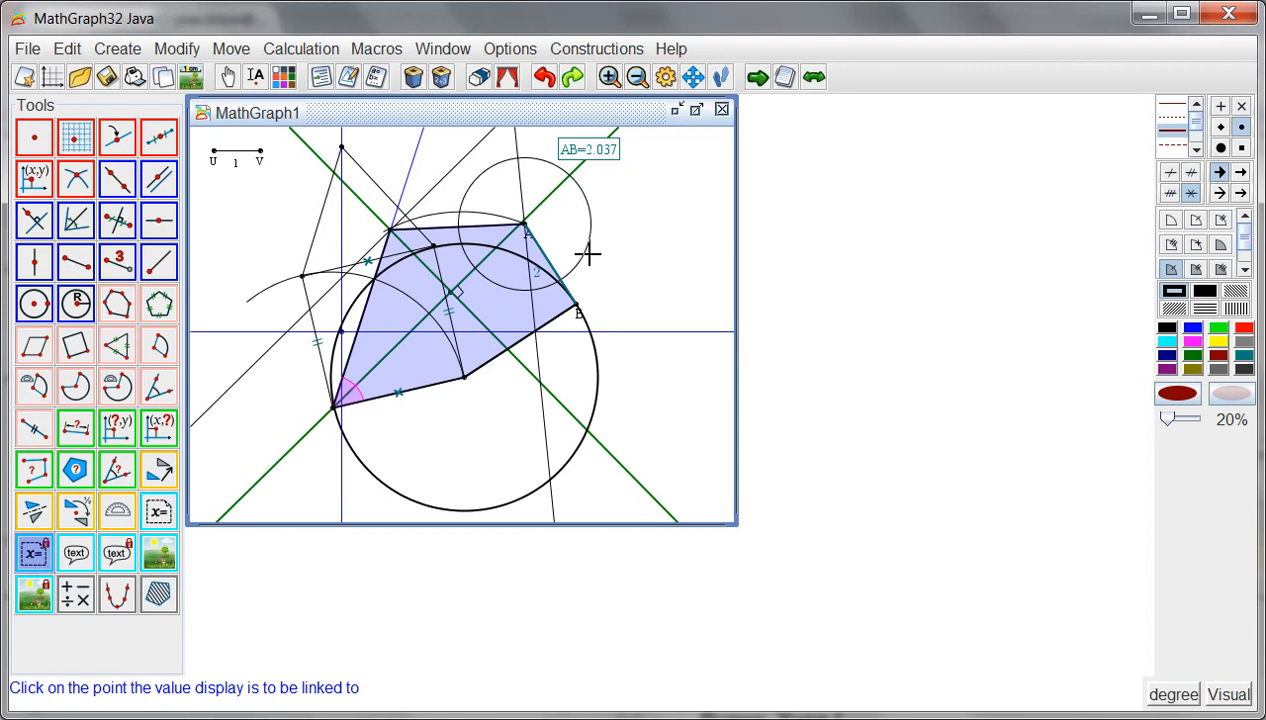
click(580, 306)
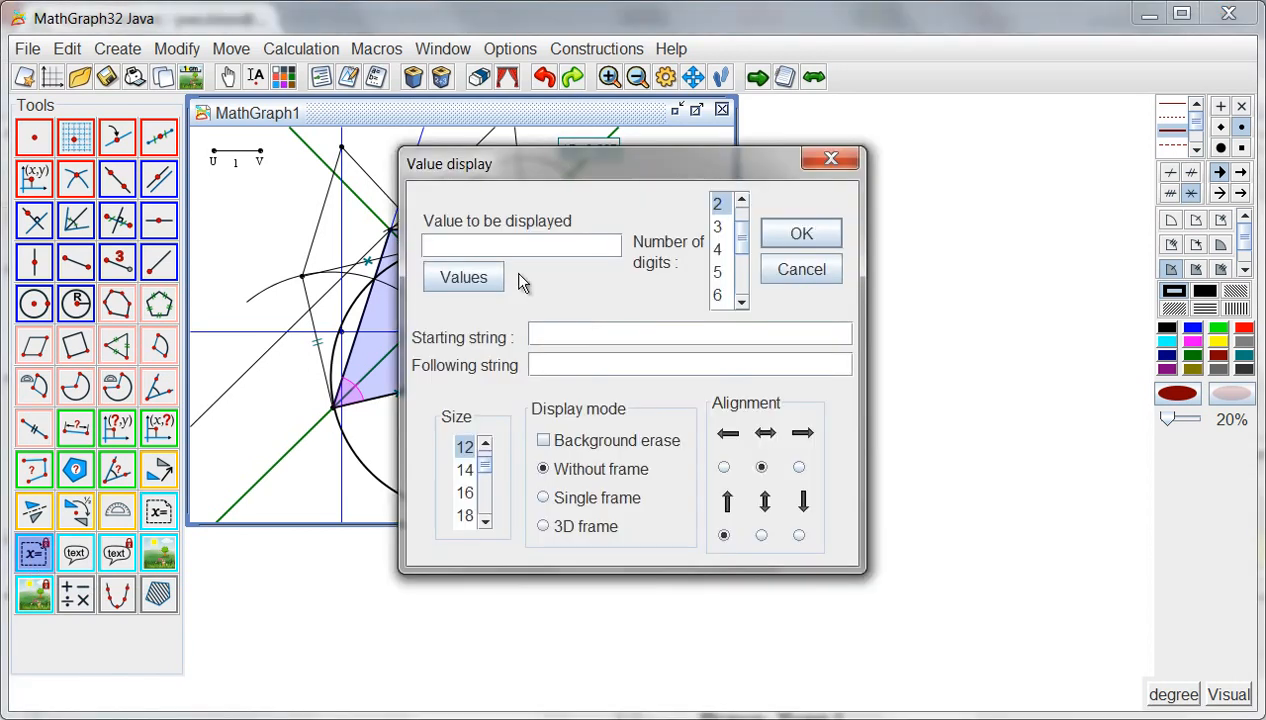
click(450, 277)
click(498, 282)
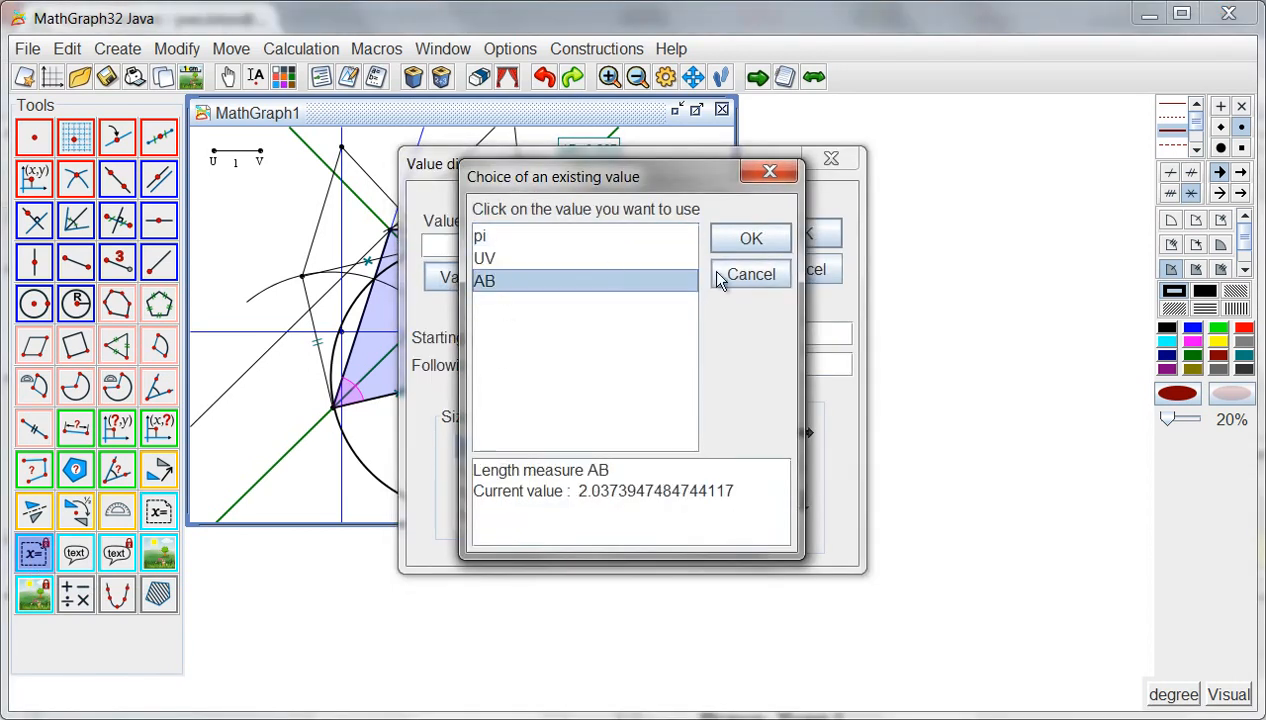
click(734, 244)
click(717, 249)
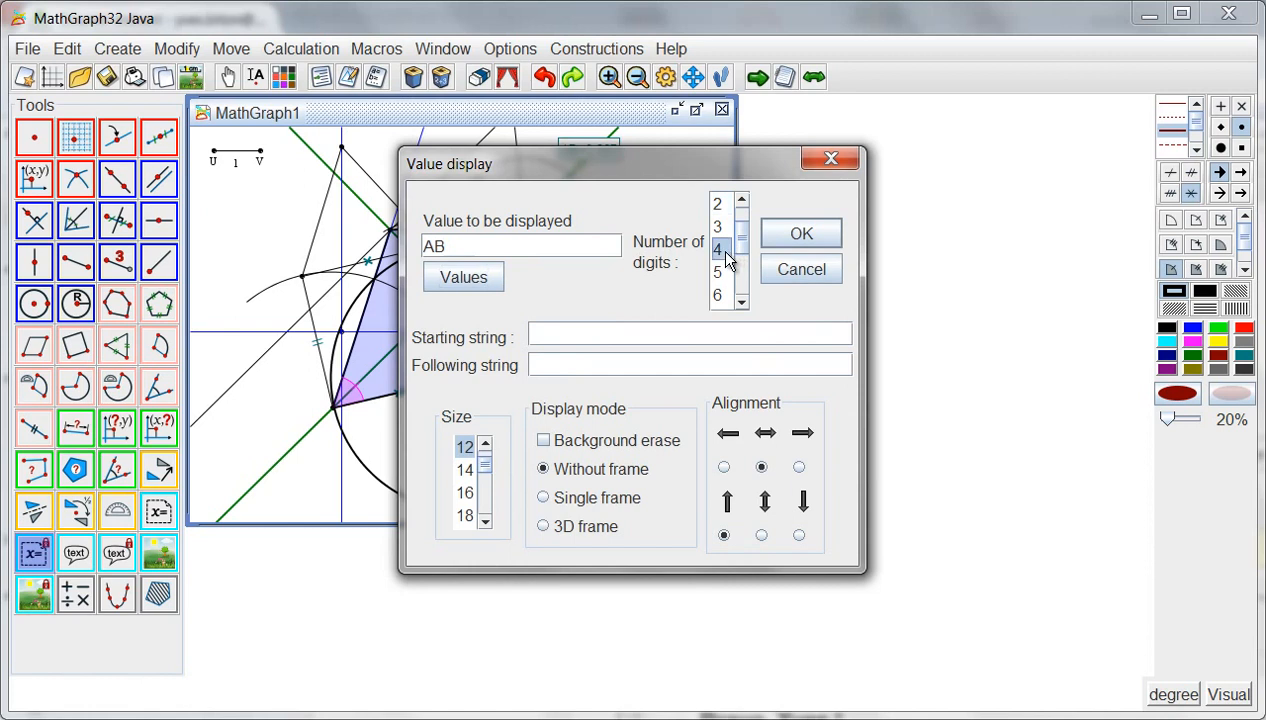
click(604, 336)
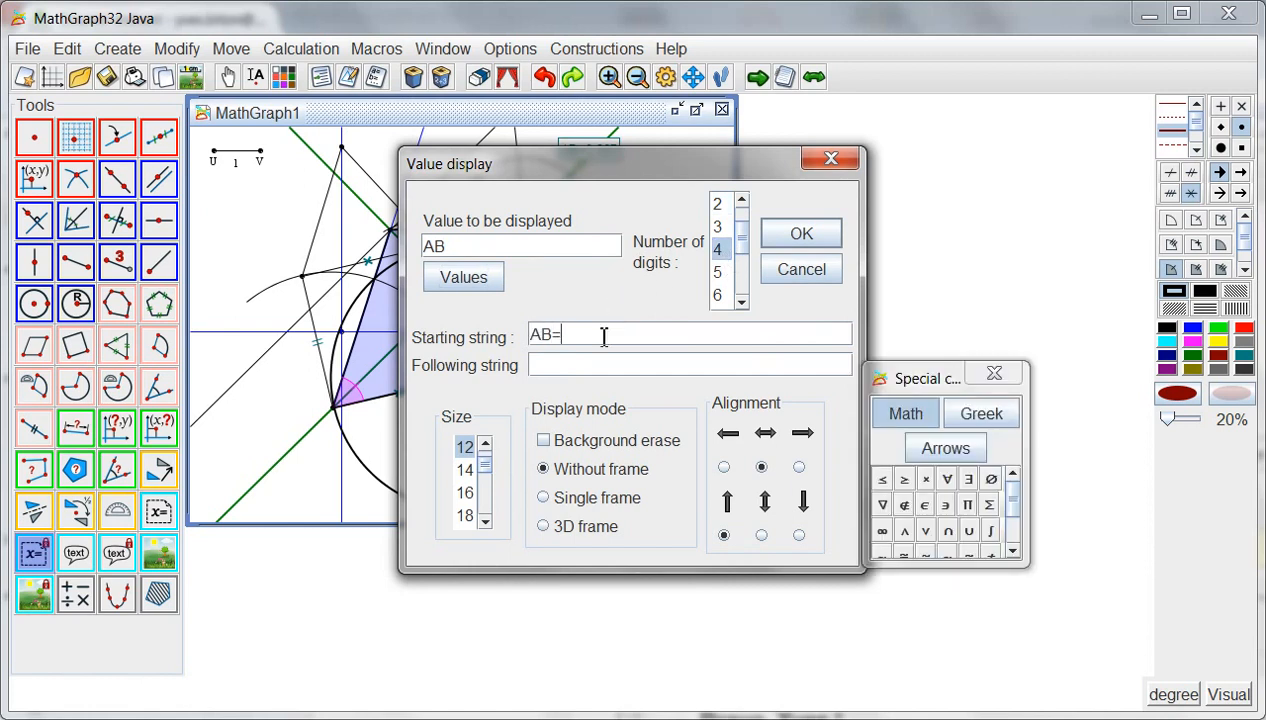
click(798, 236)
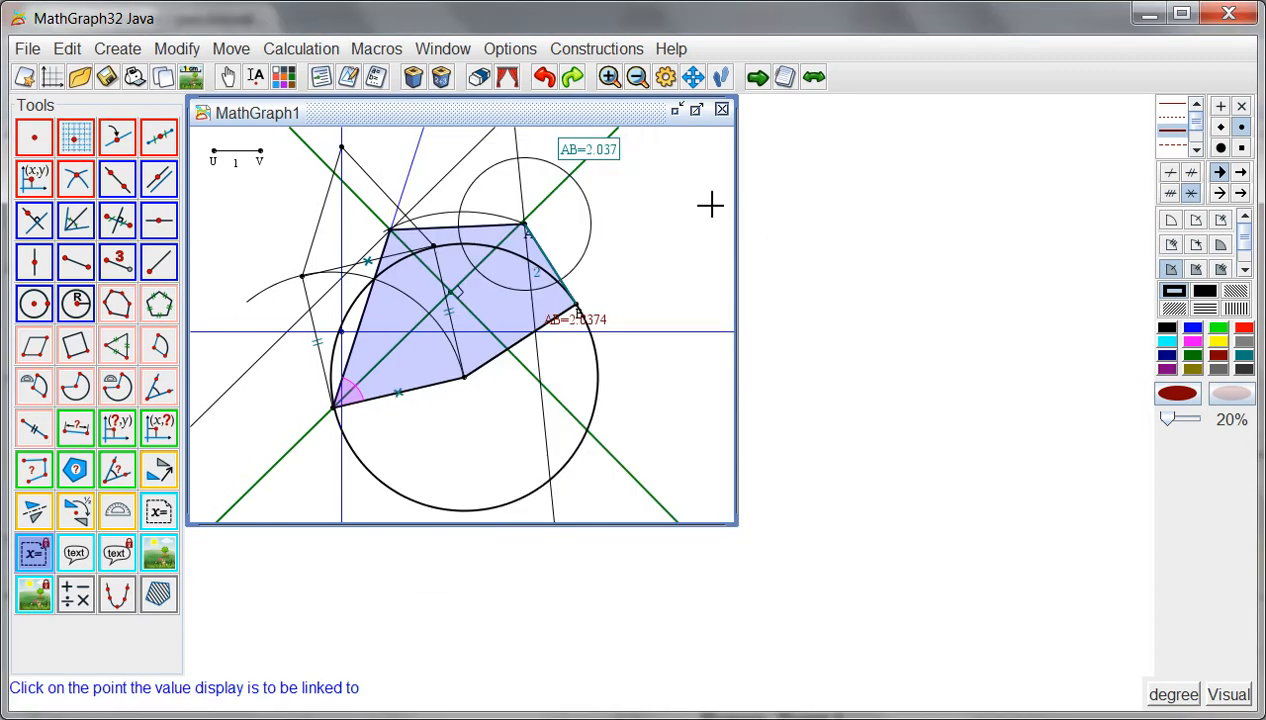
- Change the radius of the circle centred on A to sqrt(2)/2
click(351, 78)
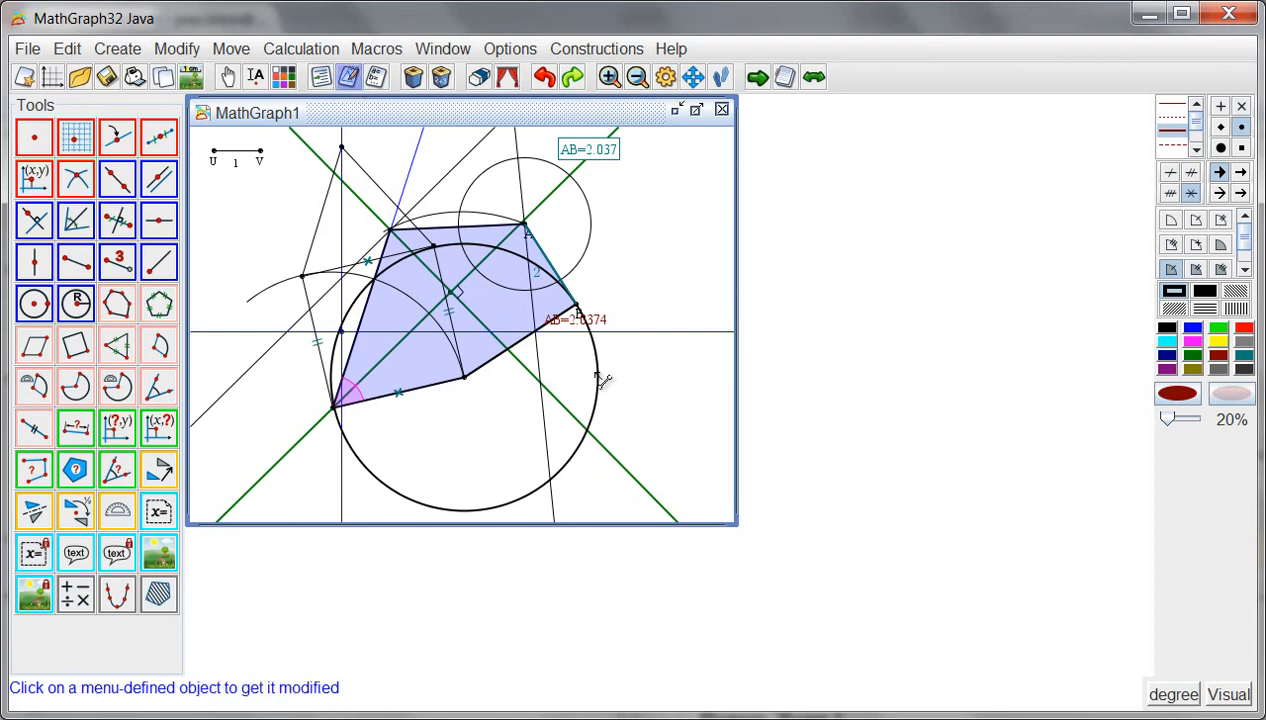
click(579, 192)
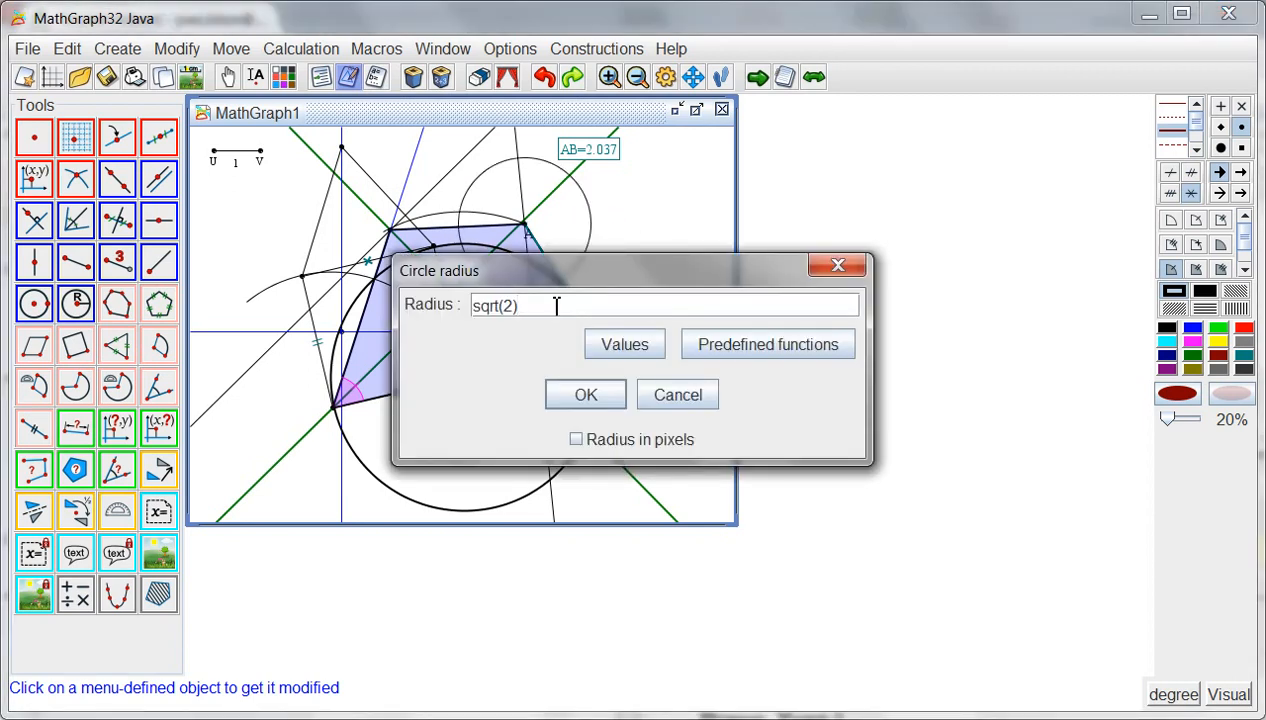
text(/2)
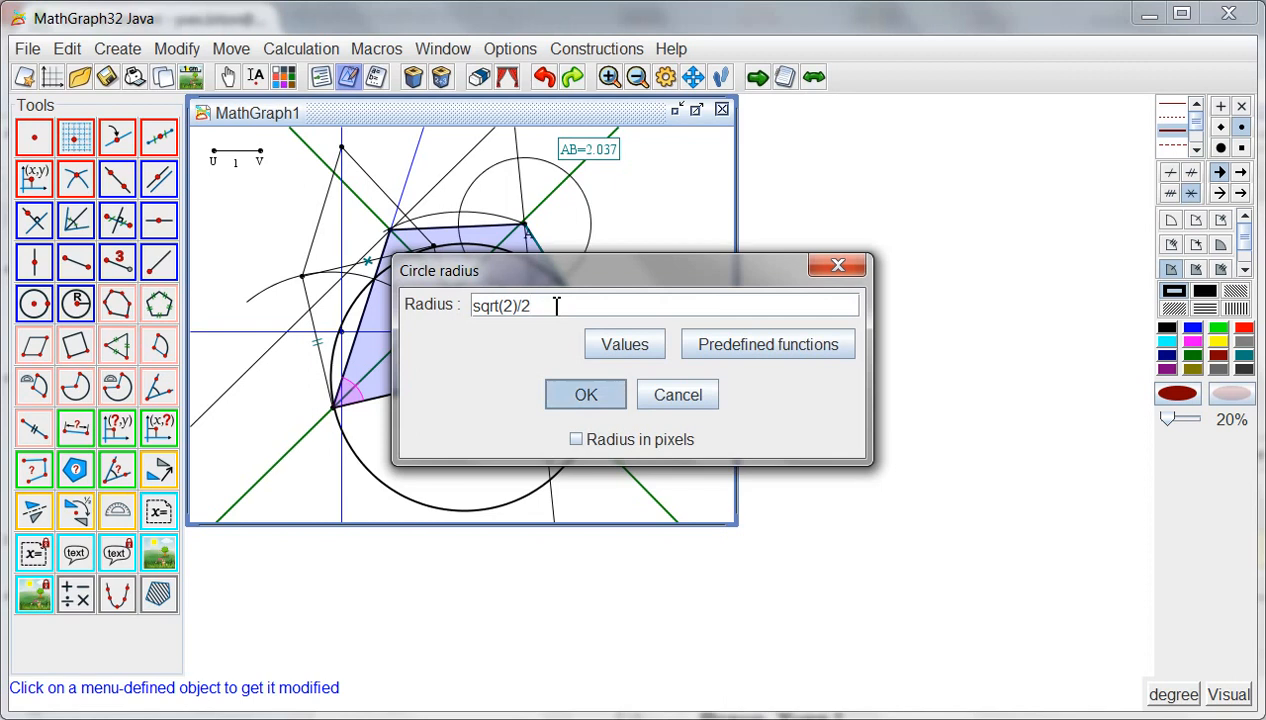
key(Return)
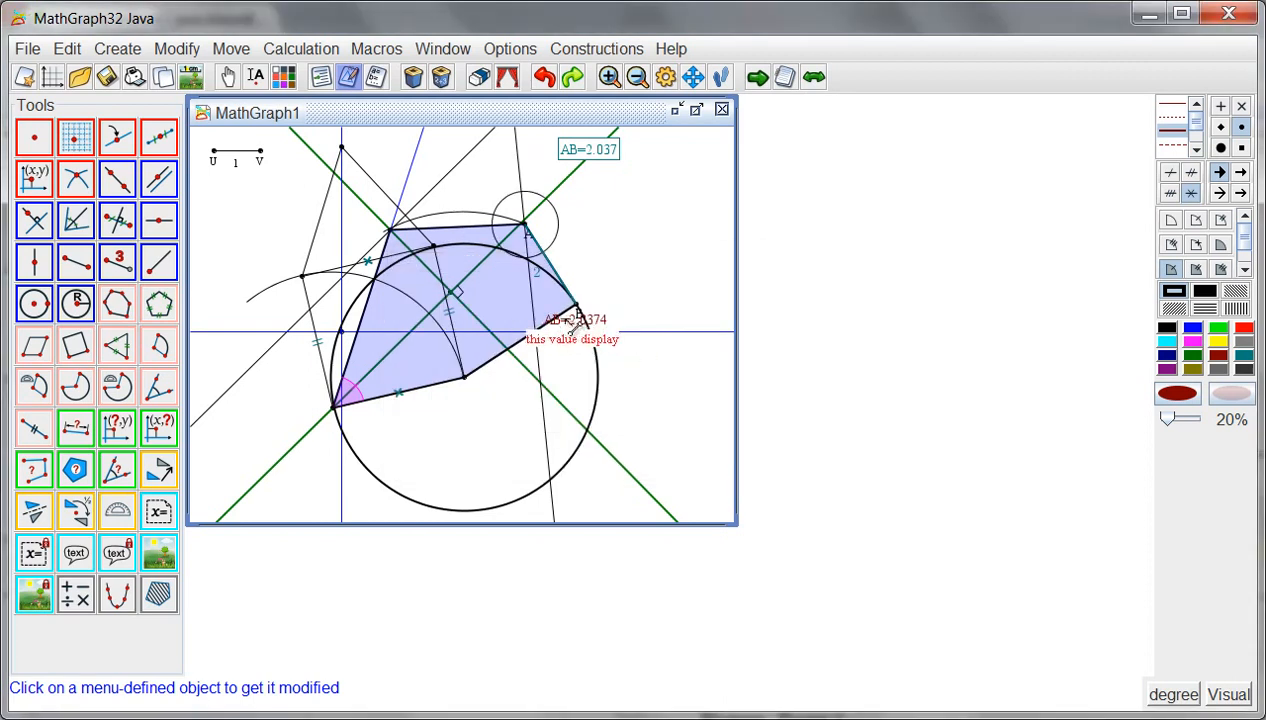
- Set the AB value display linked to point B to 2 digits
click(576, 316)
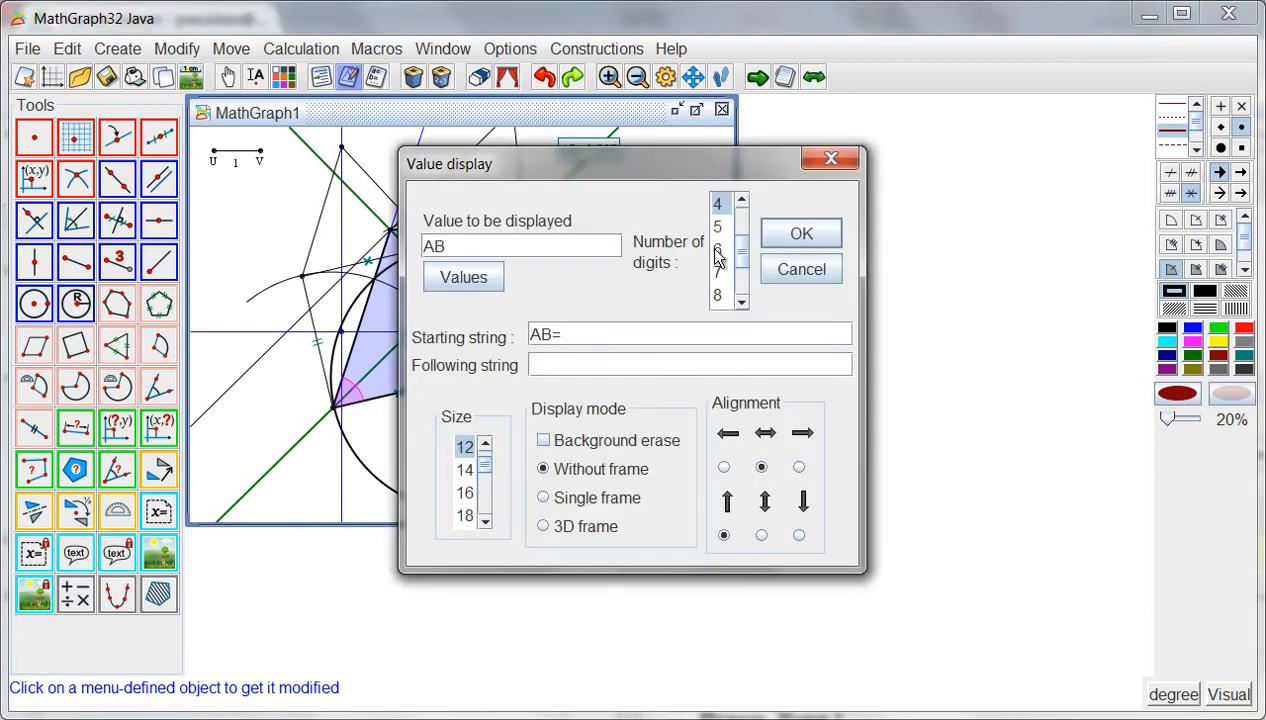
scroll(722, 210, up, 2)
click(718, 206)
click(783, 240)
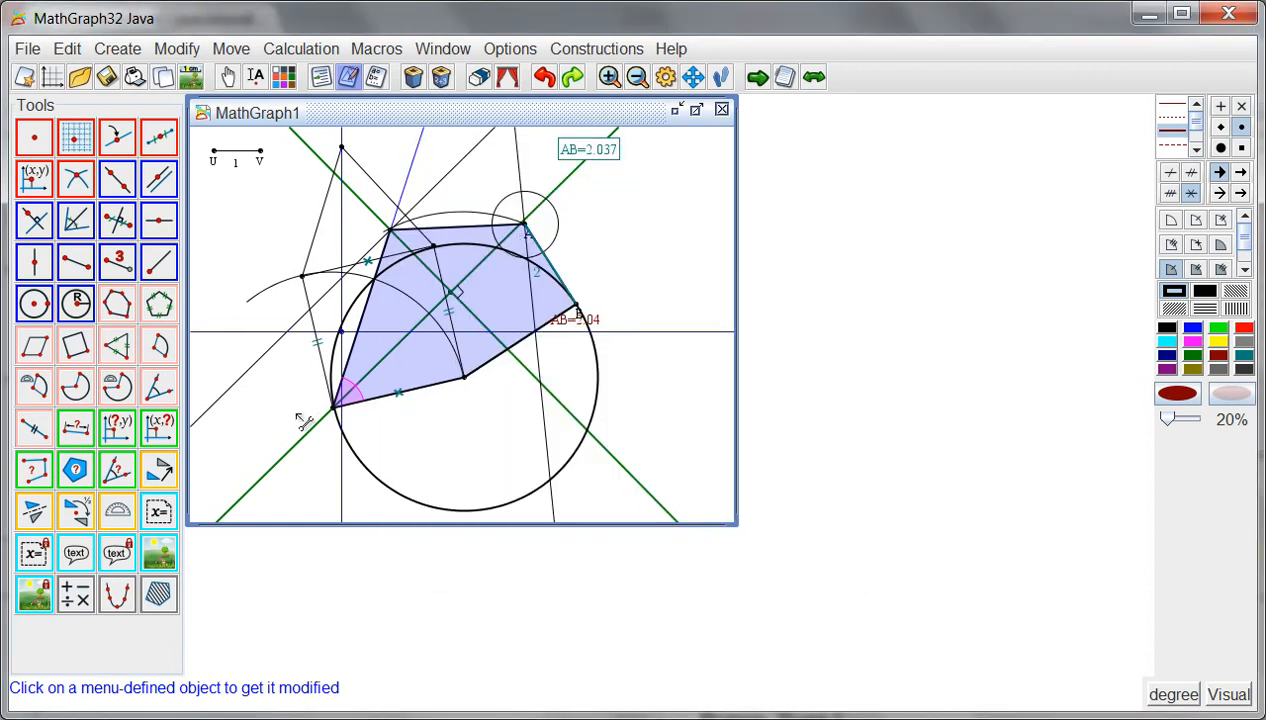
- Create four black free points, two left of the square and two inside the lower part of the large circle
click(160, 478)
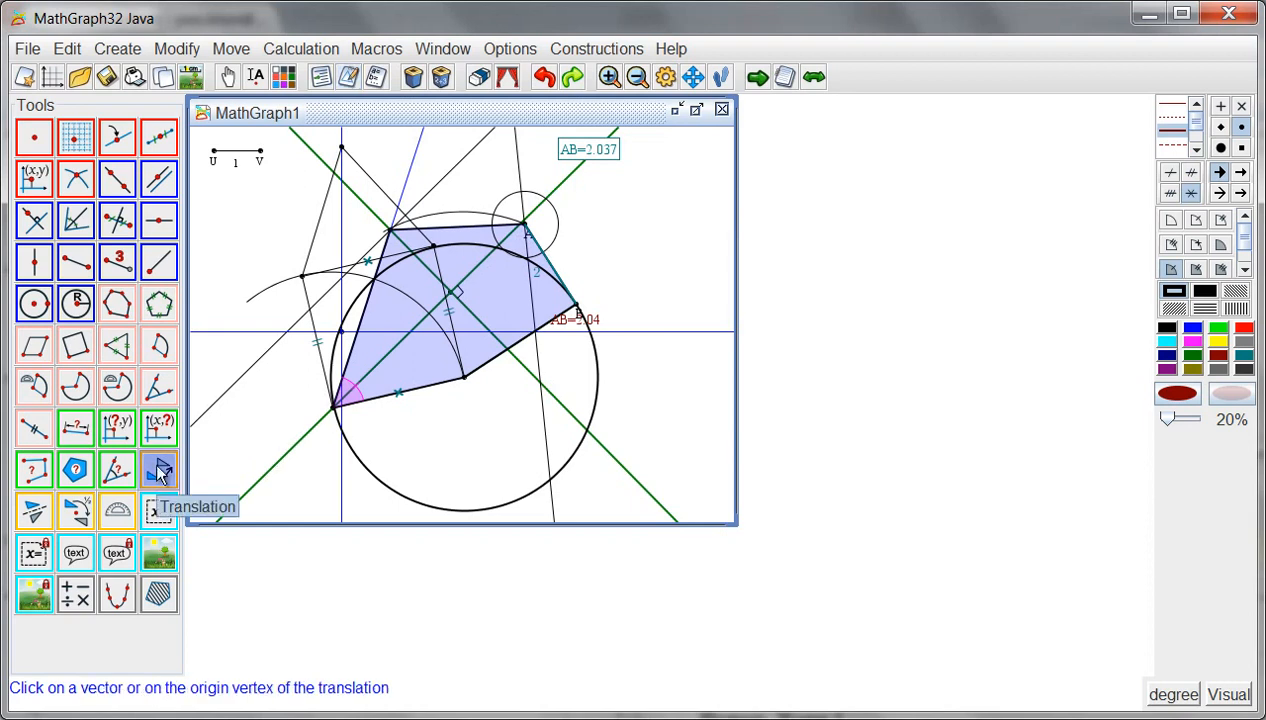
click(1166, 328)
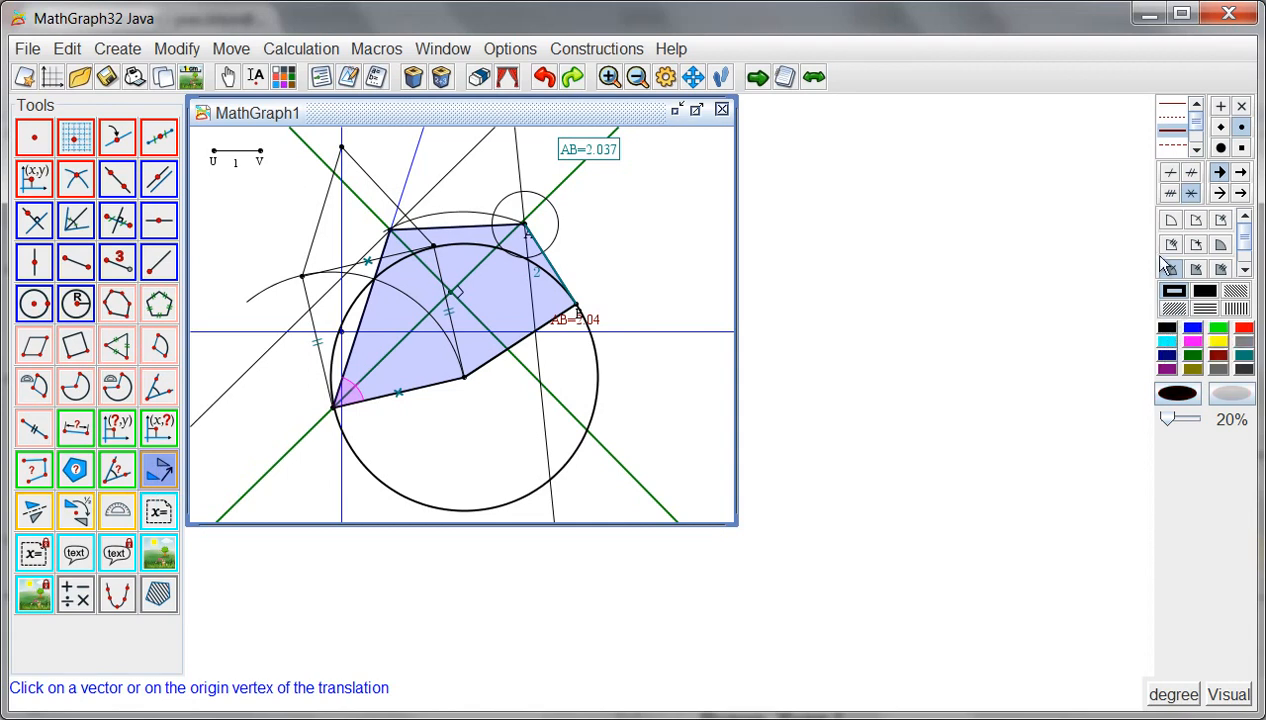
click(34, 140)
click(243, 324)
click(452, 456)
click(510, 424)
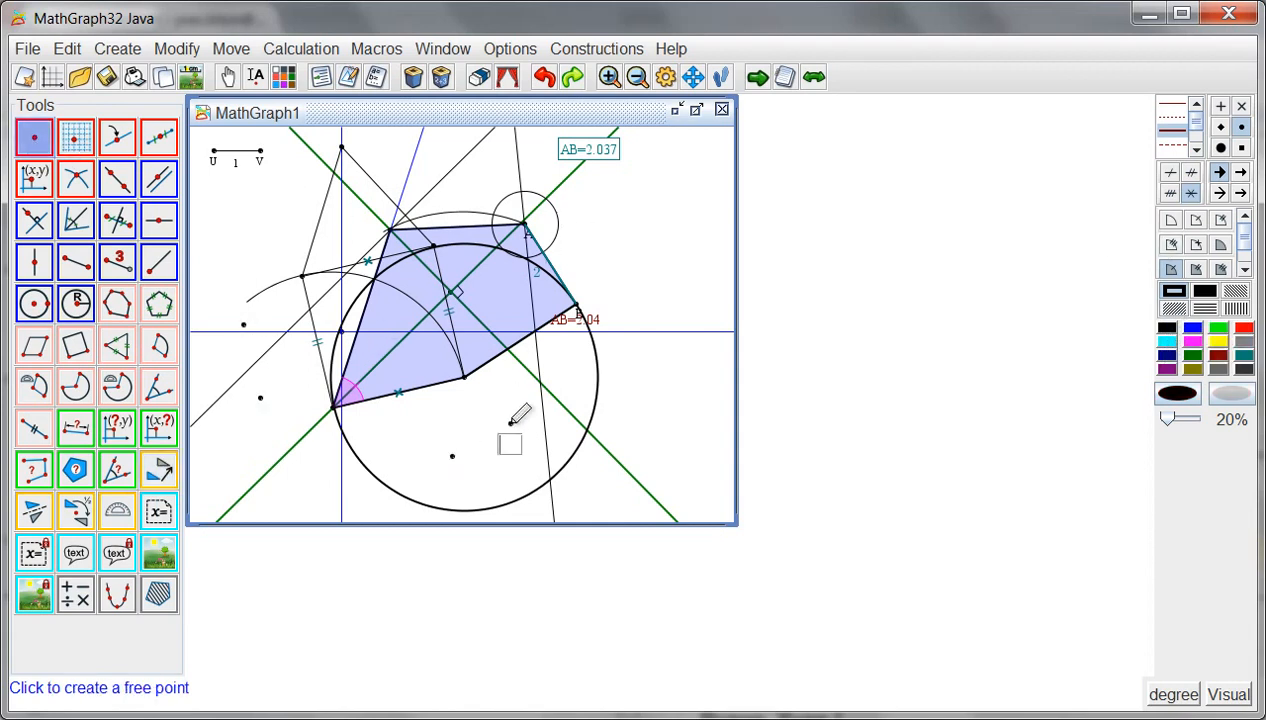
- Translate the right free point inside the large circle by the vector from the lower to the upper free point left of the square
click(160, 472)
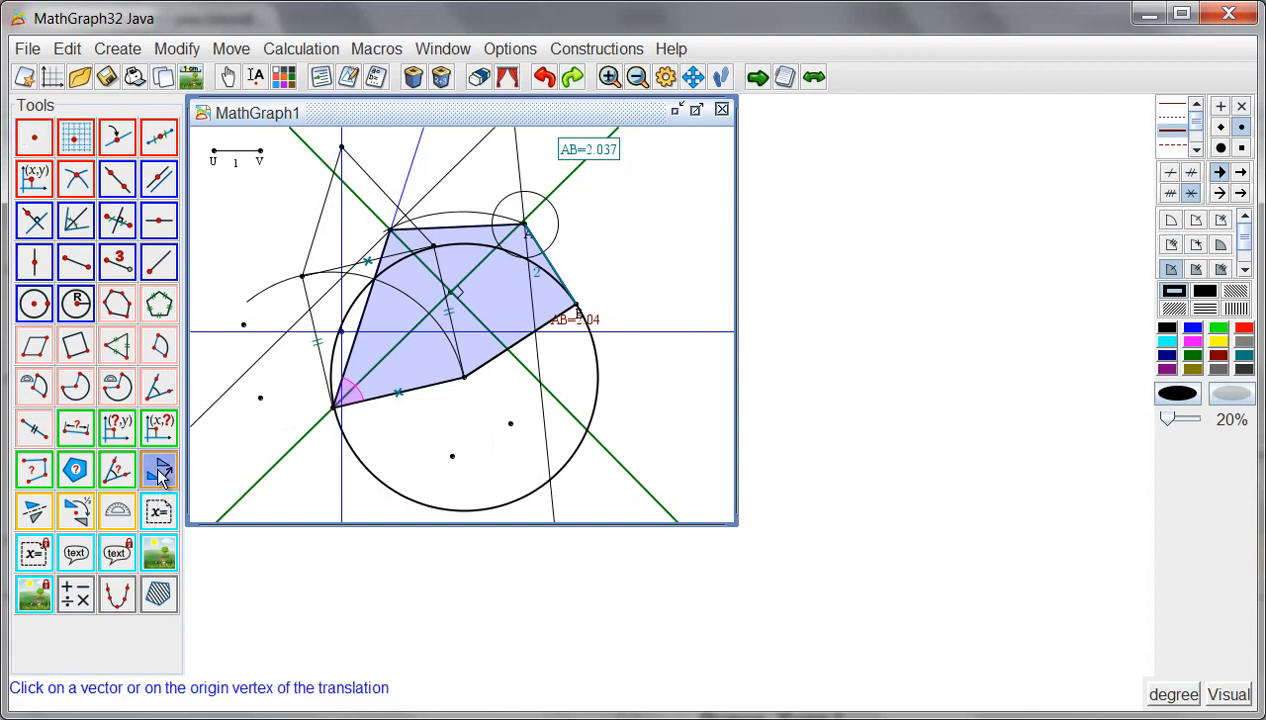
click(261, 397)
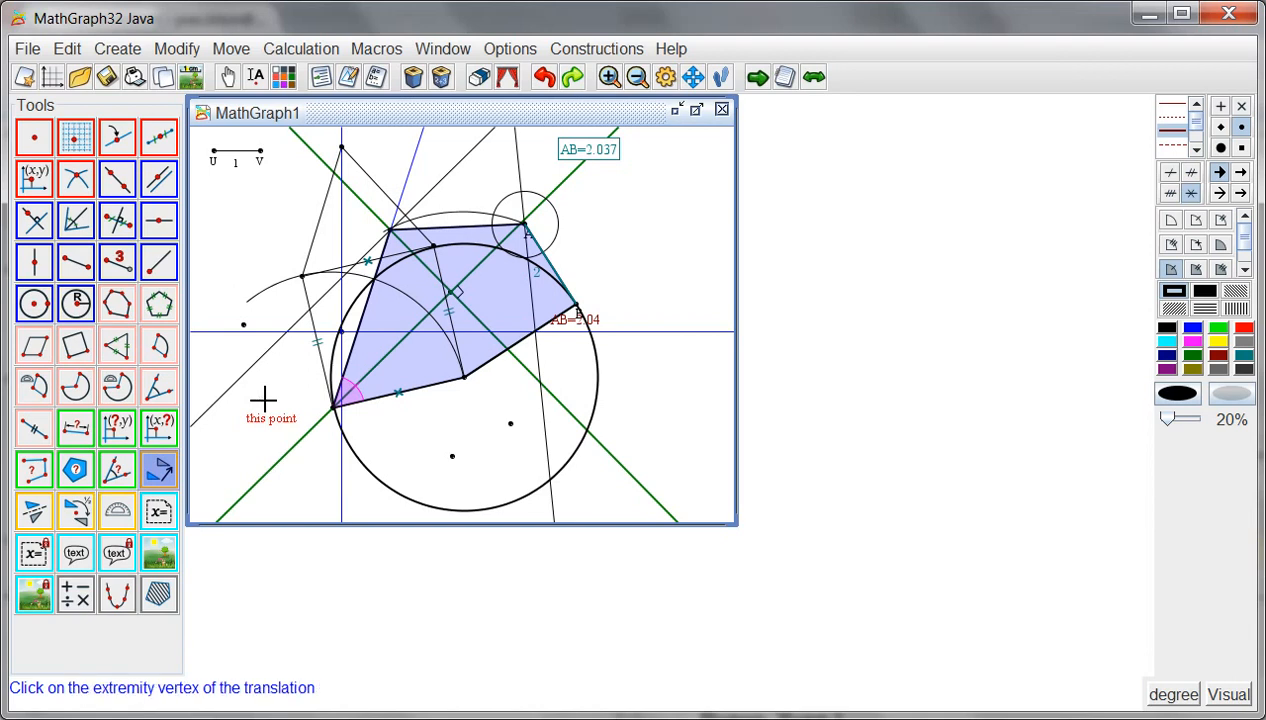
click(246, 324)
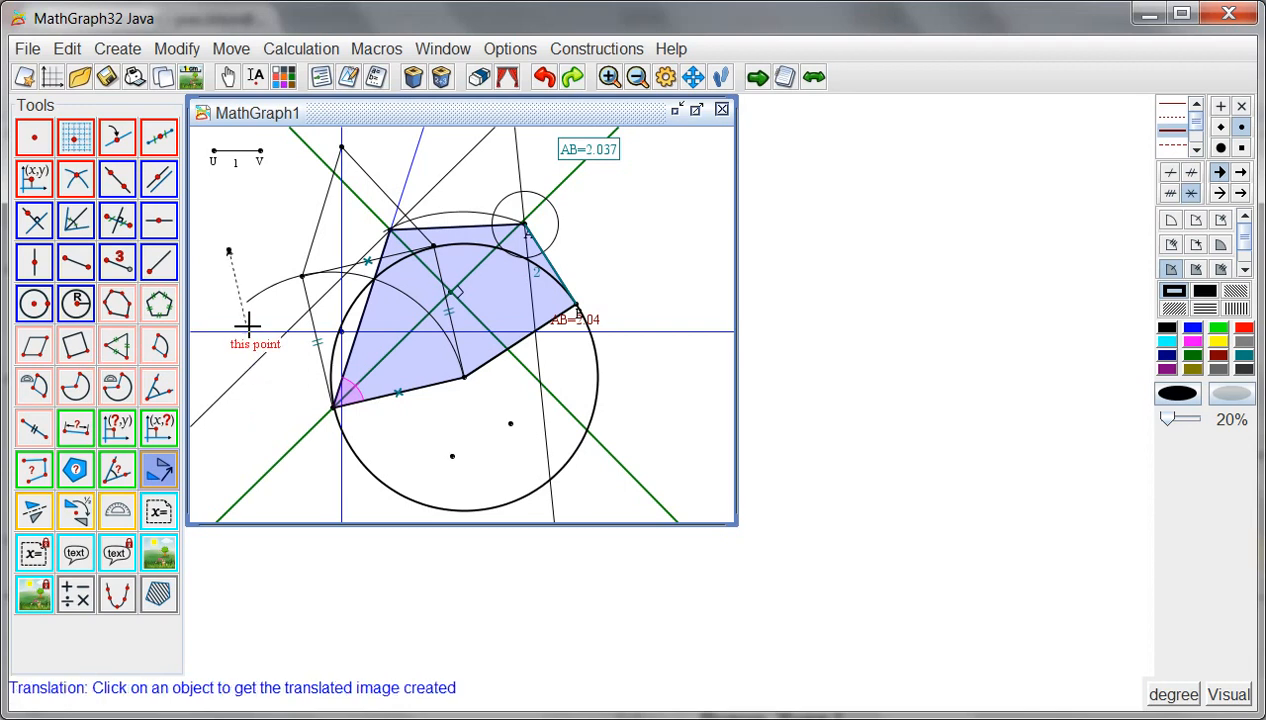
click(510, 424)
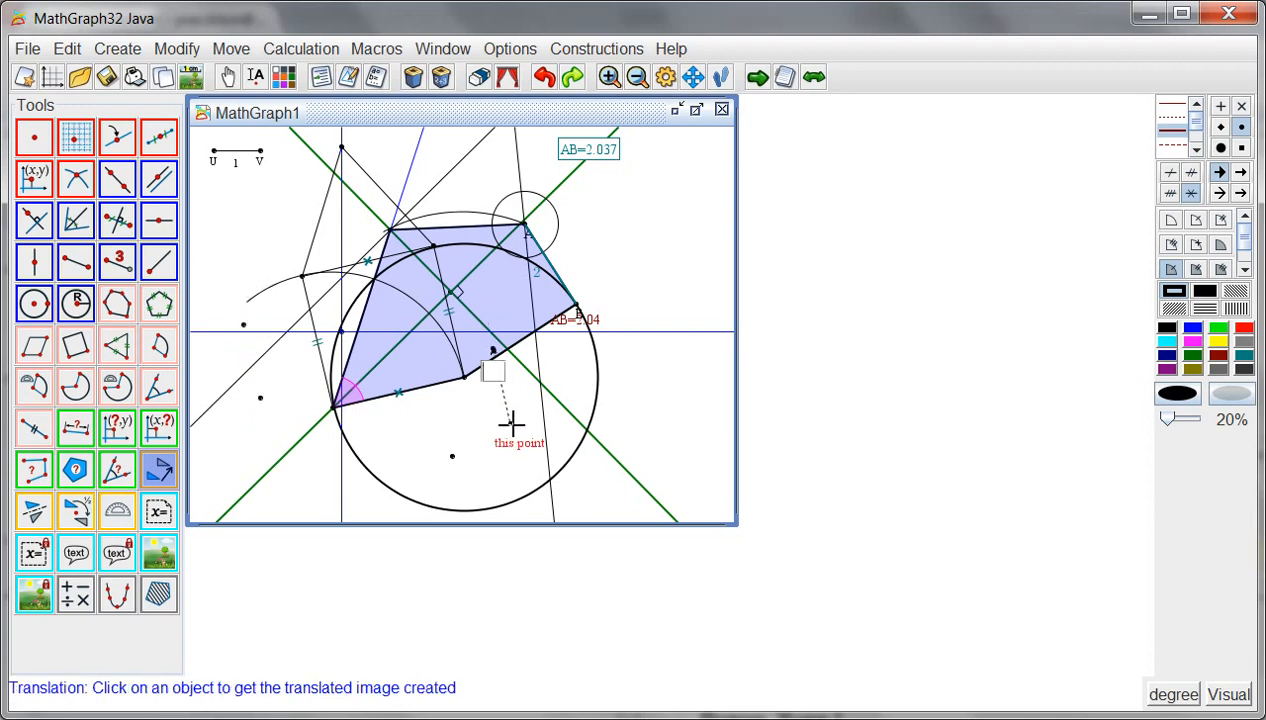
- Translate the lower free point inside the large circle and the filled blue polygon by the same vector
click(452, 456)
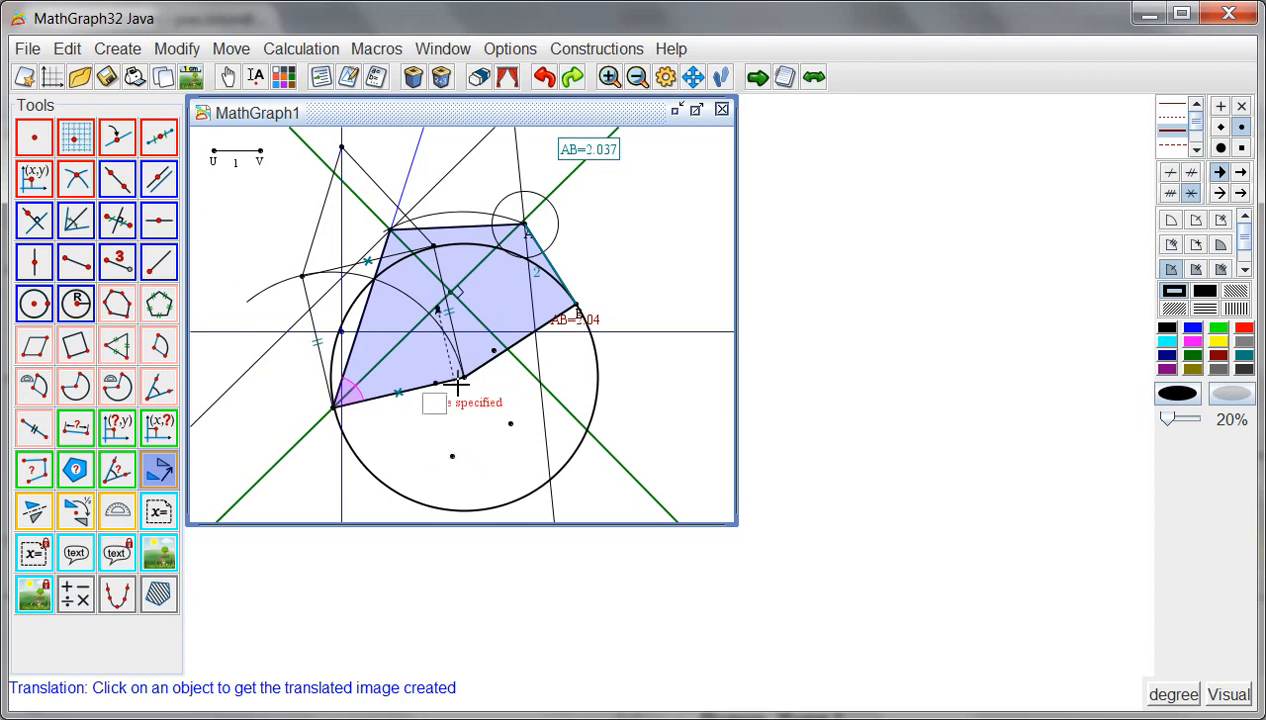
click(521, 354)
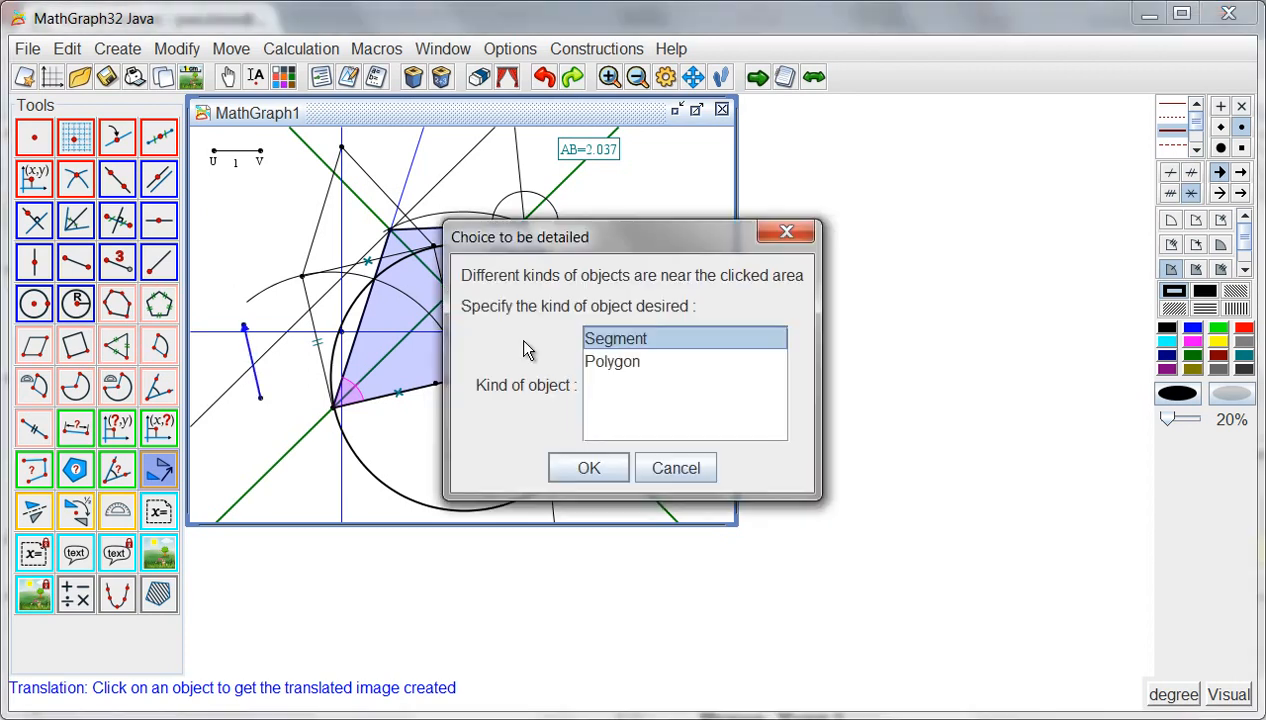
click(612, 362)
click(592, 470)
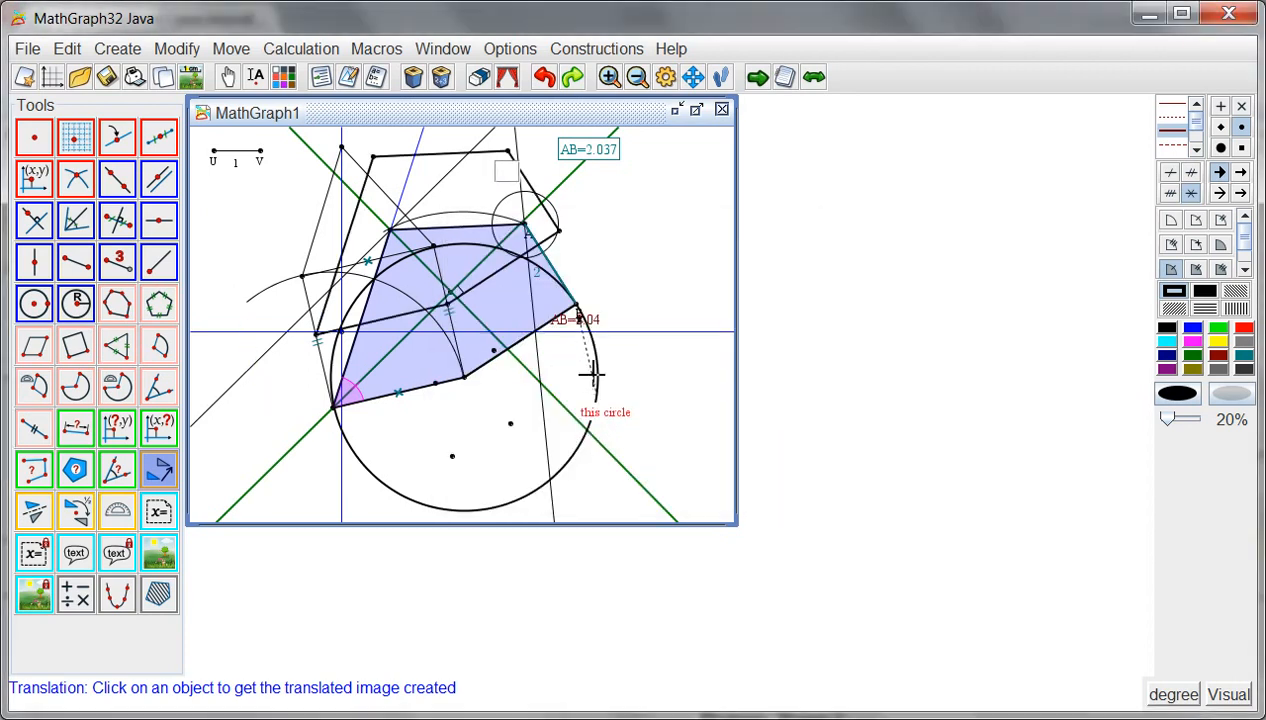
- Translate the circle centred on A, the large circle, and the large circle's successive two images by the same vector
click(495, 214)
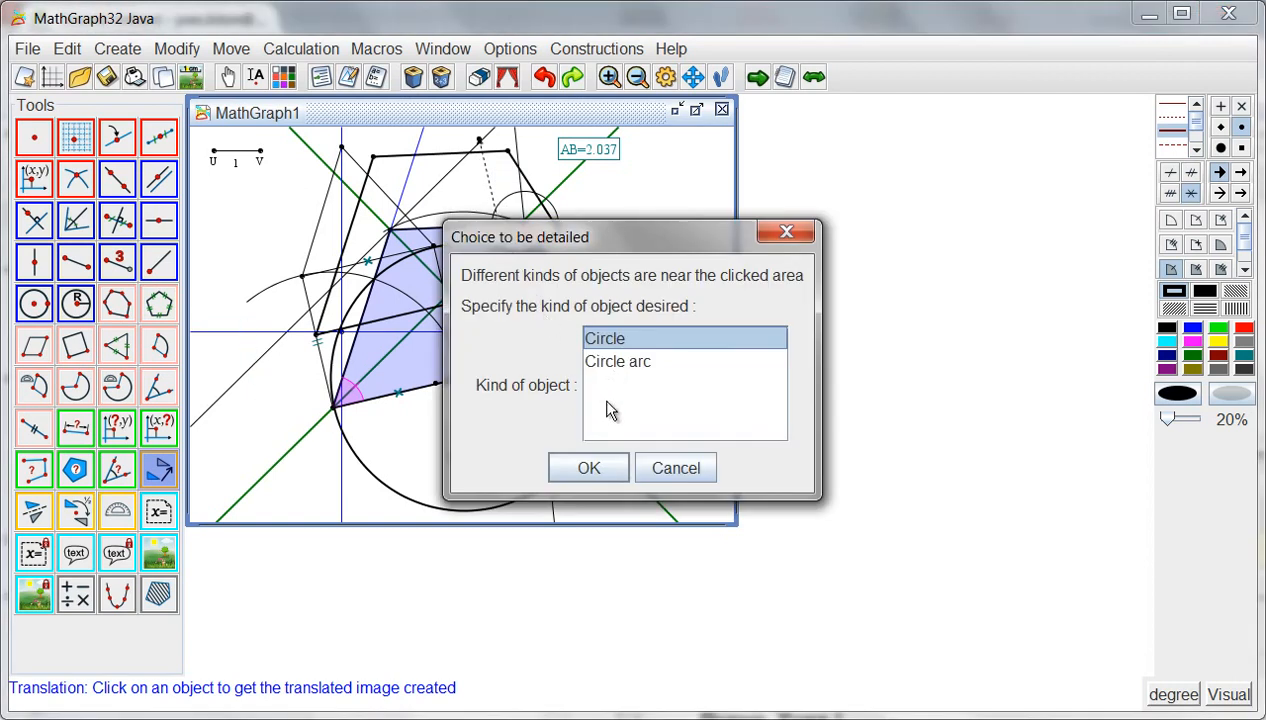
click(590, 467)
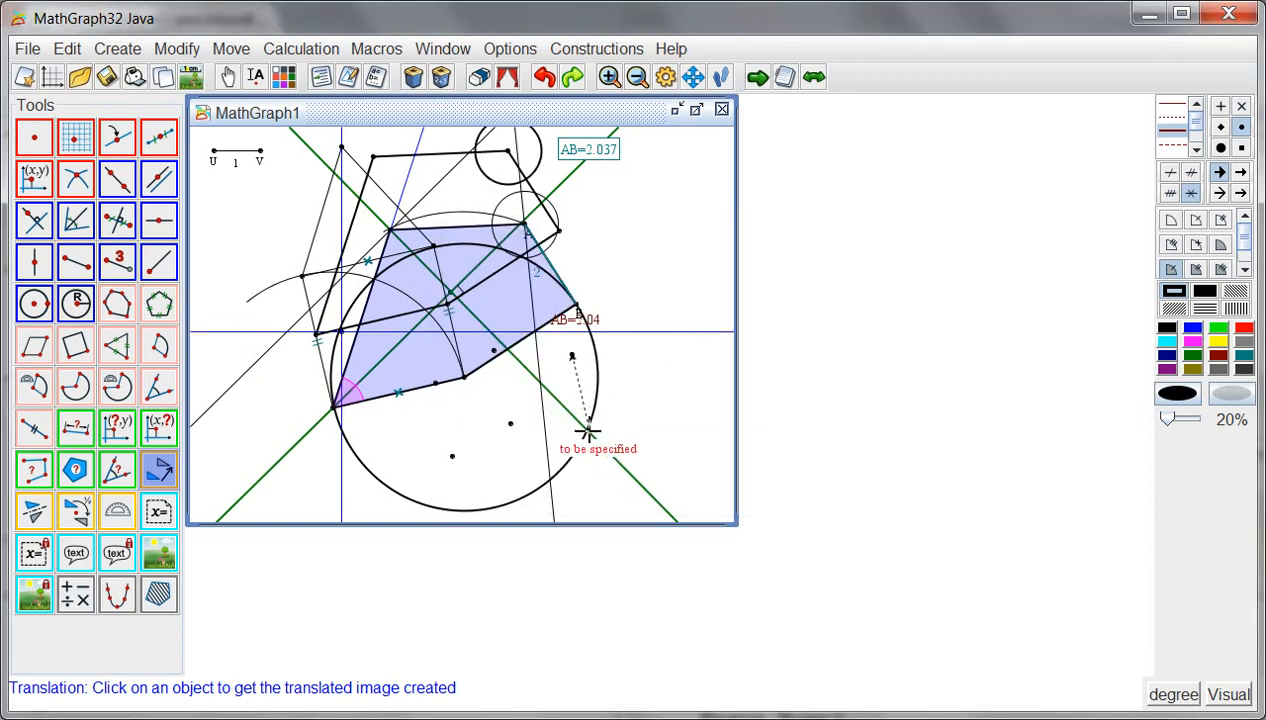
click(590, 423)
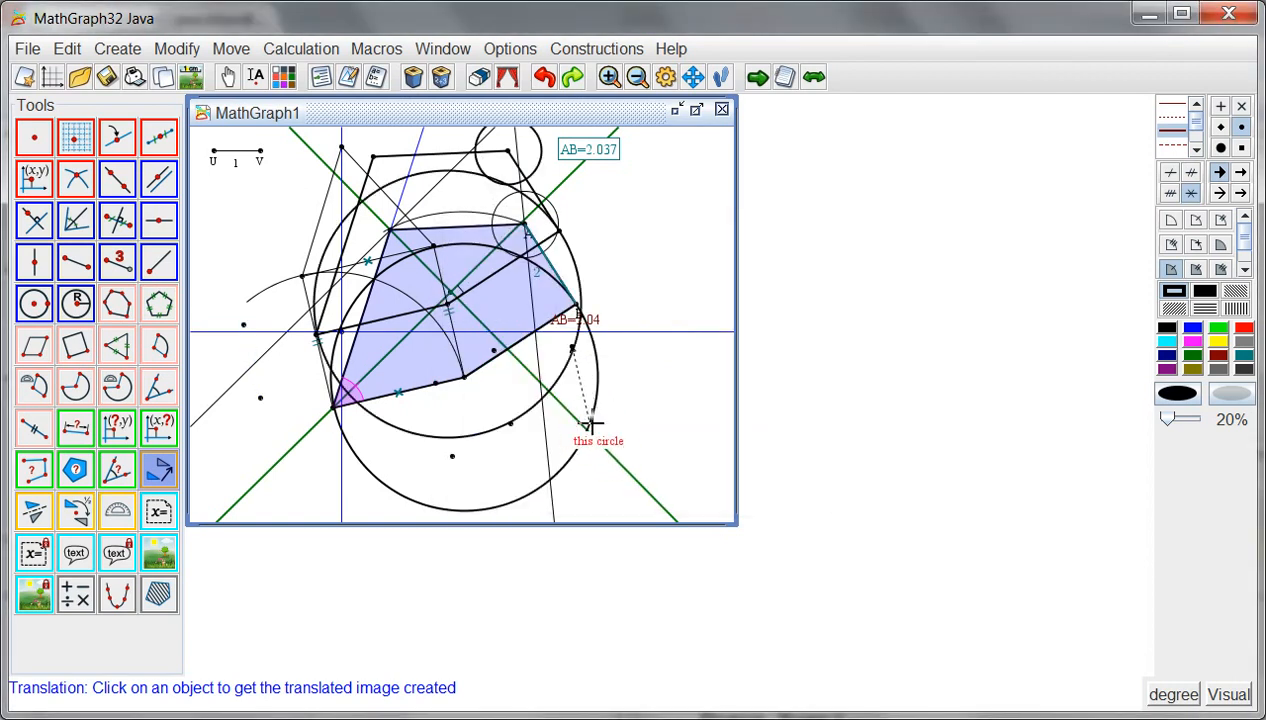
click(576, 362)
click(546, 301)
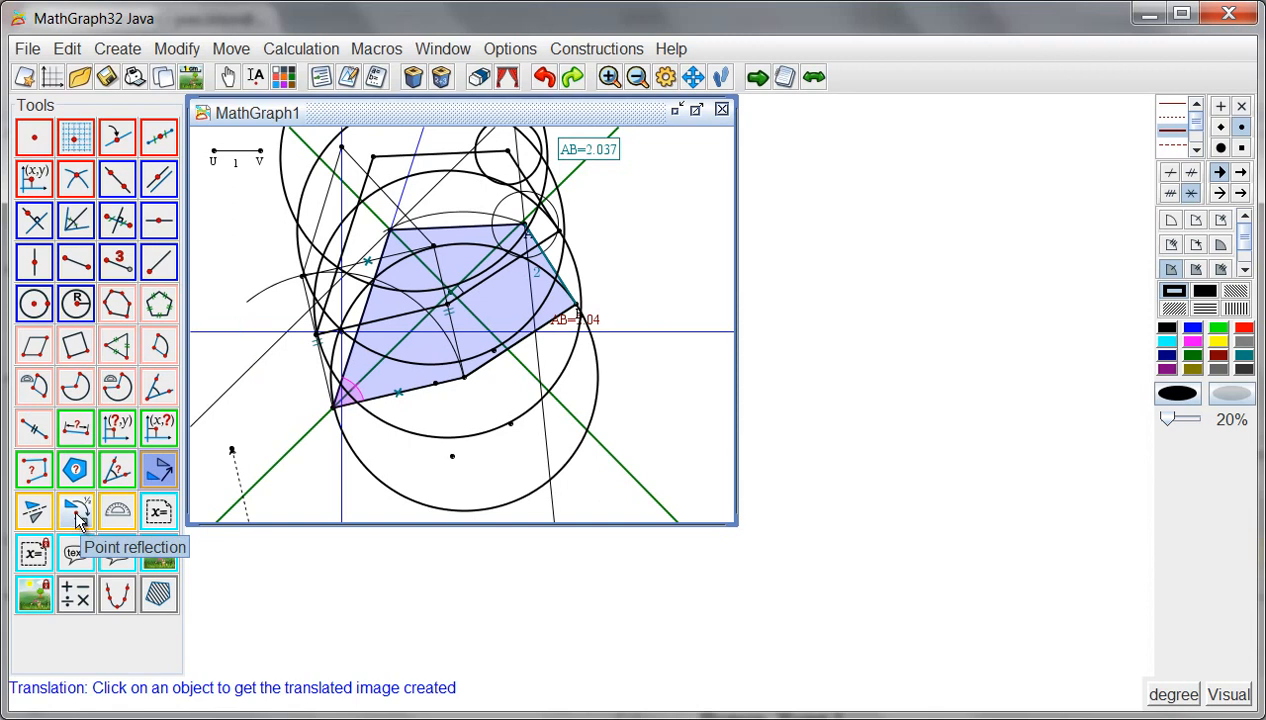
- Rotate point B by 100° with the protractor, centred on the lower free point inside the large circle
click(115, 518)
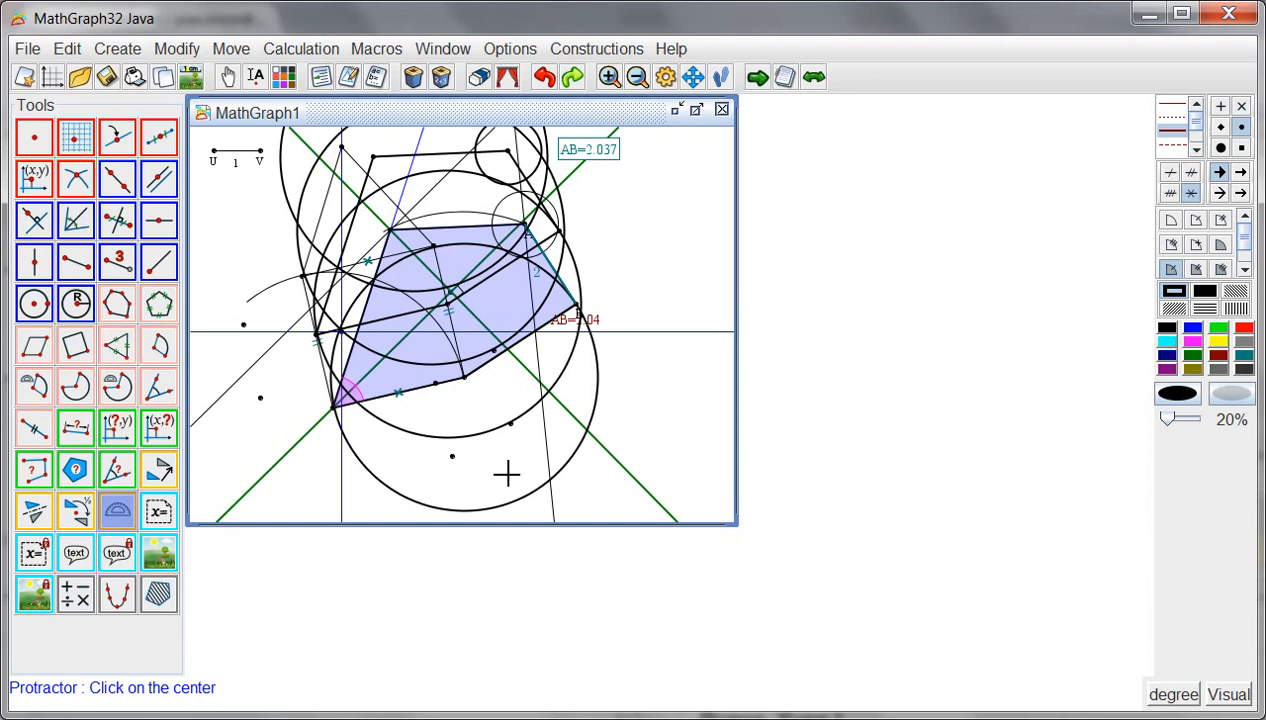
click(453, 457)
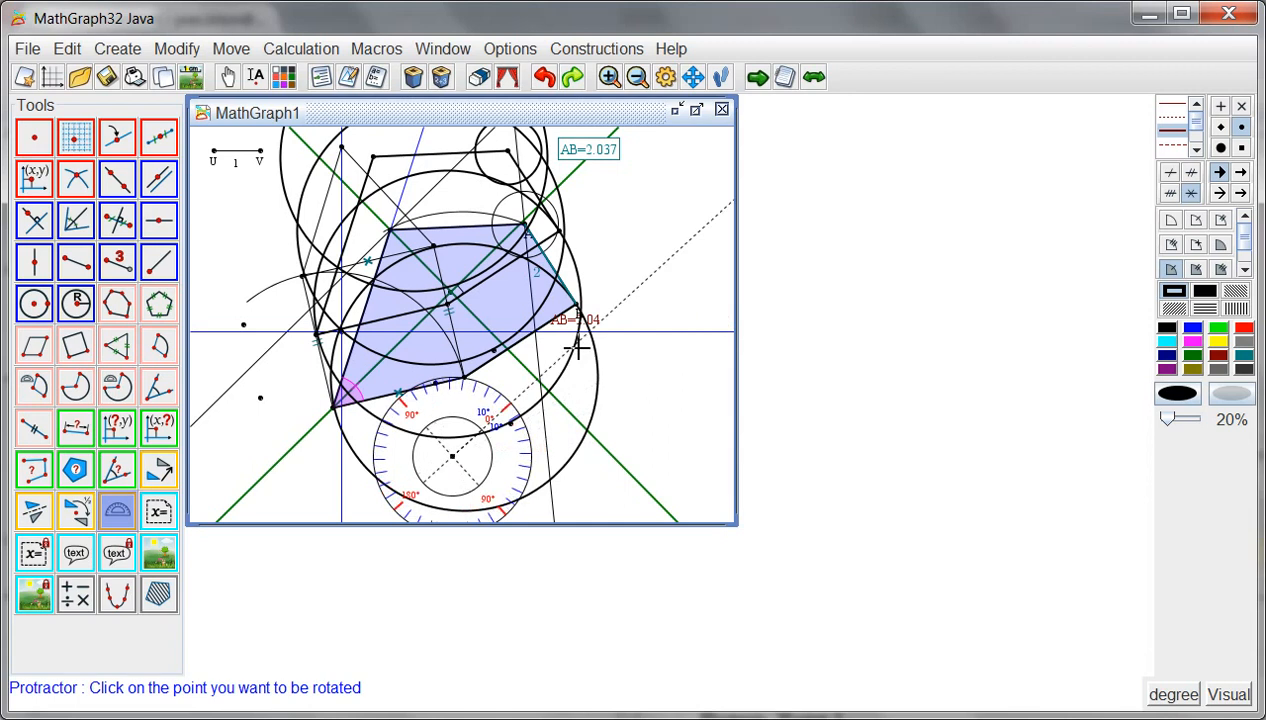
click(576, 306)
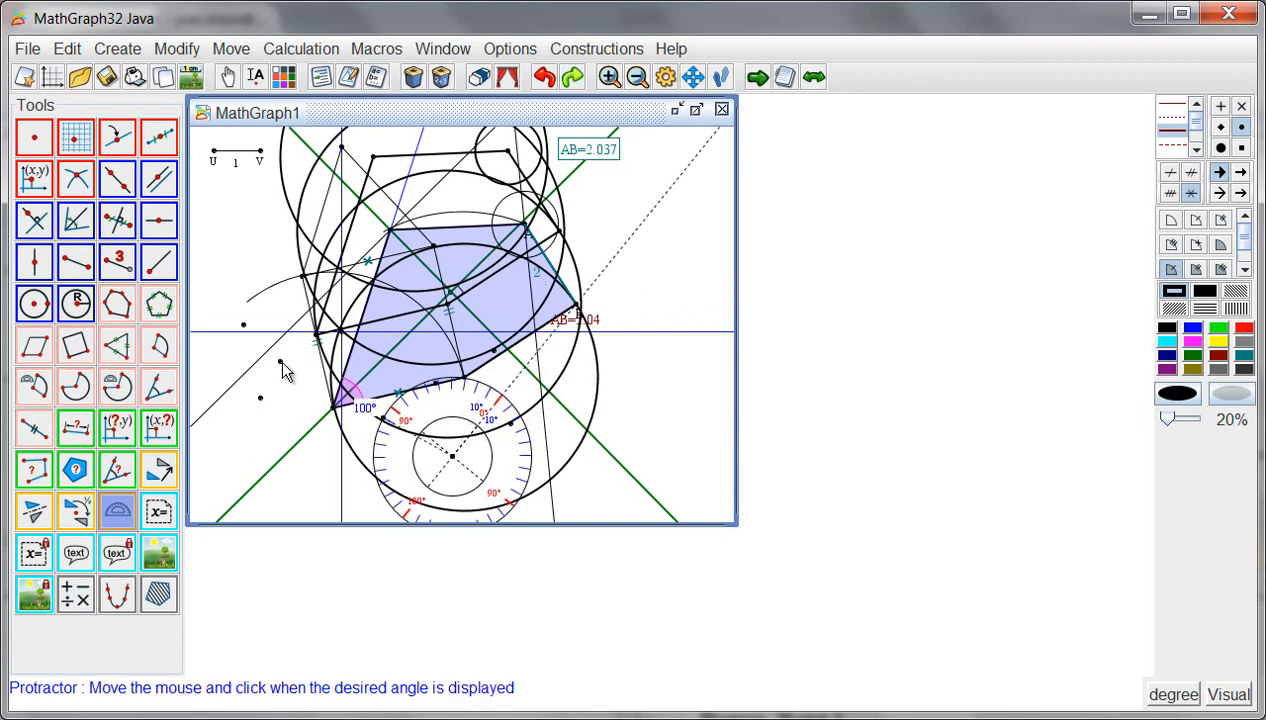
click(282, 366)
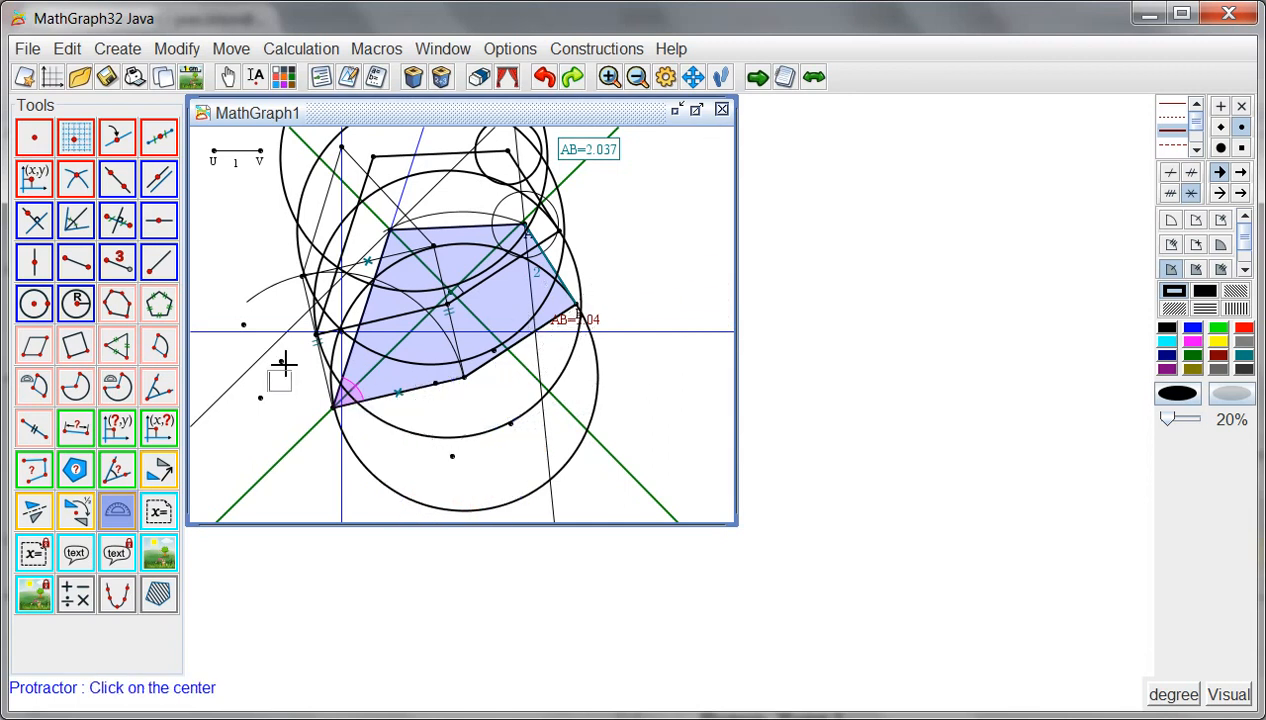
- Start a free text display beside the blue polygon, with the two lines "Hello" and "World !"
click(72, 560)
click(603, 228)
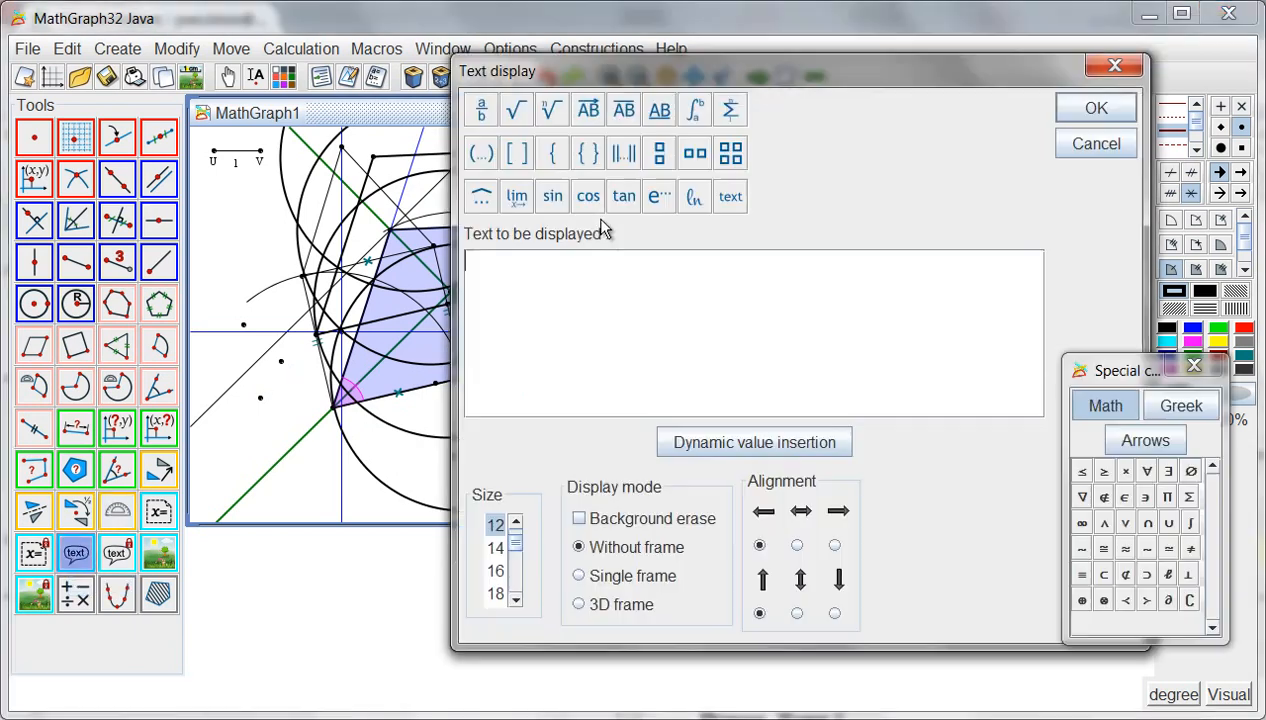
text(Heelo)
key(Return)
text(World !)
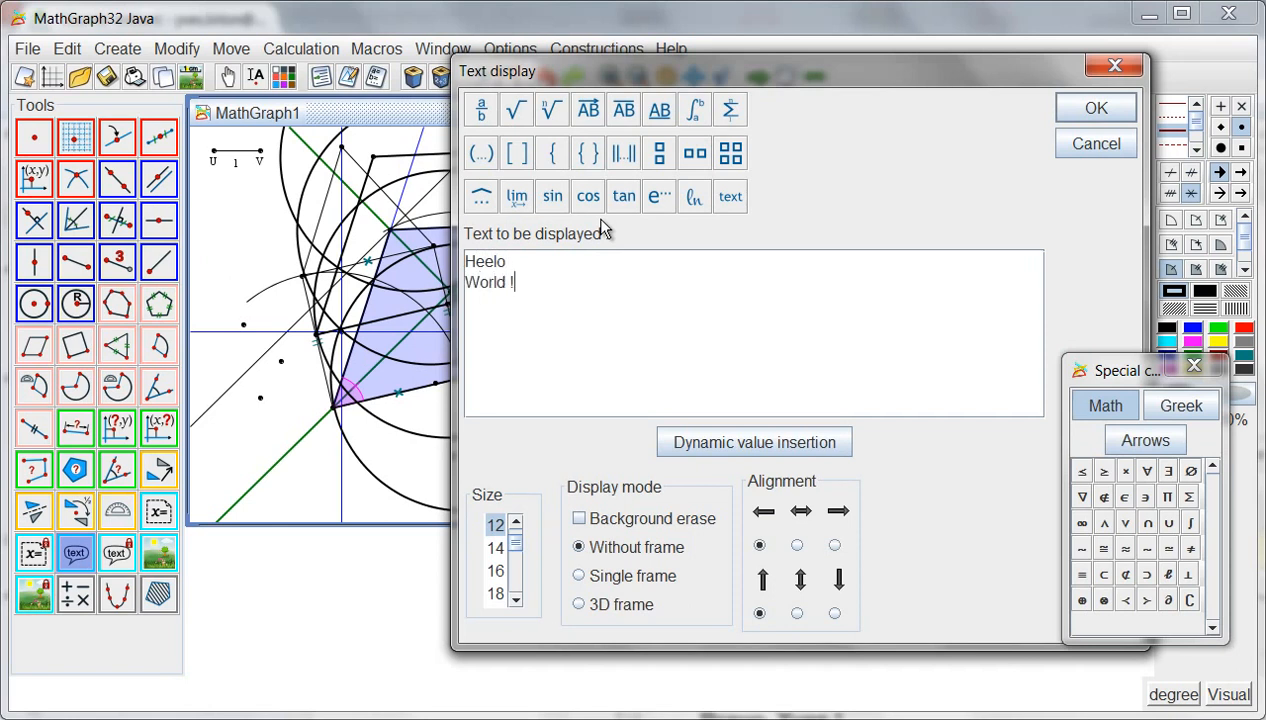
click(497, 262)
key(BackSpace)
text(l)
- Give the text a 3D frame and background erase with a pale lavender background colour, and place it
click(614, 600)
click(622, 522)
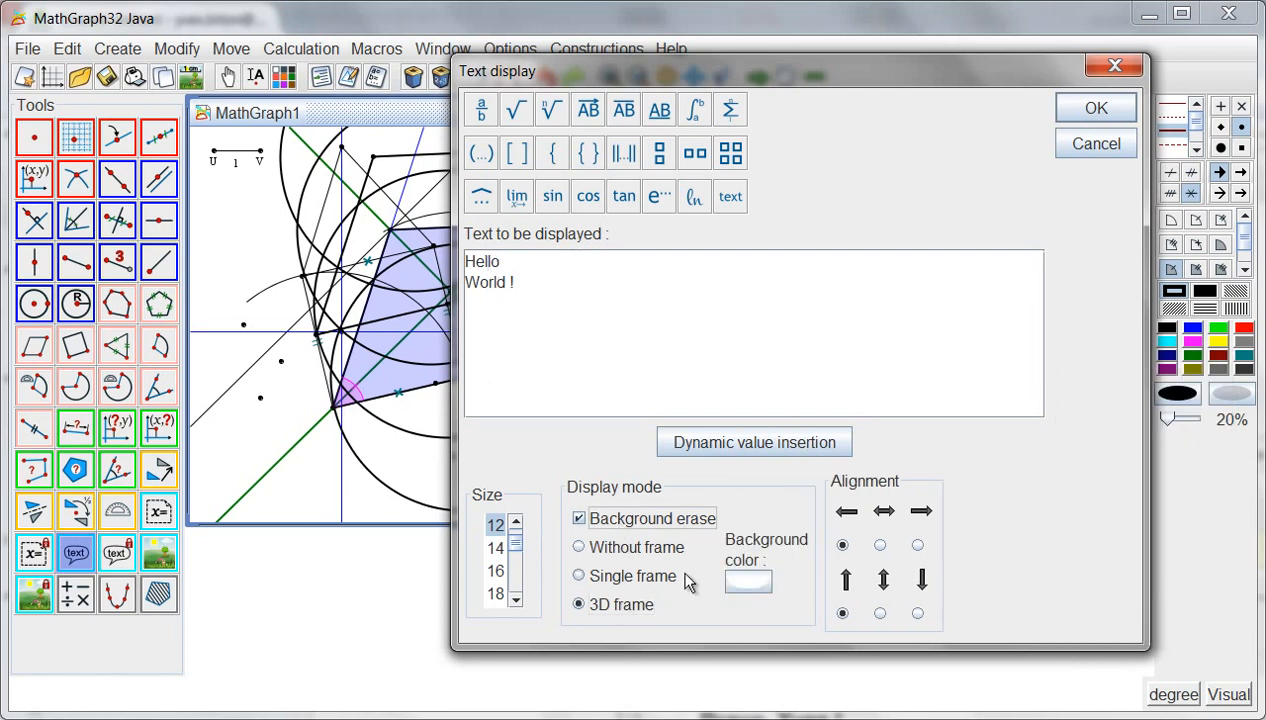
click(735, 580)
click(541, 322)
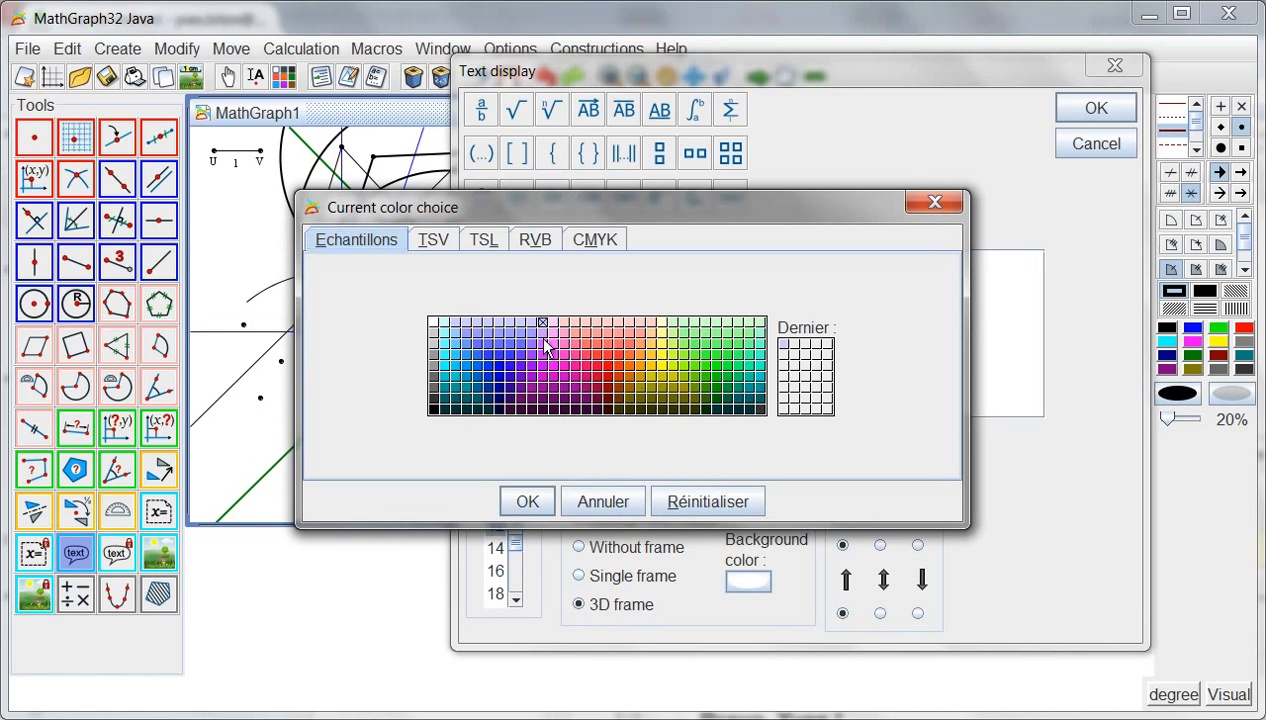
click(530, 500)
click(1105, 104)
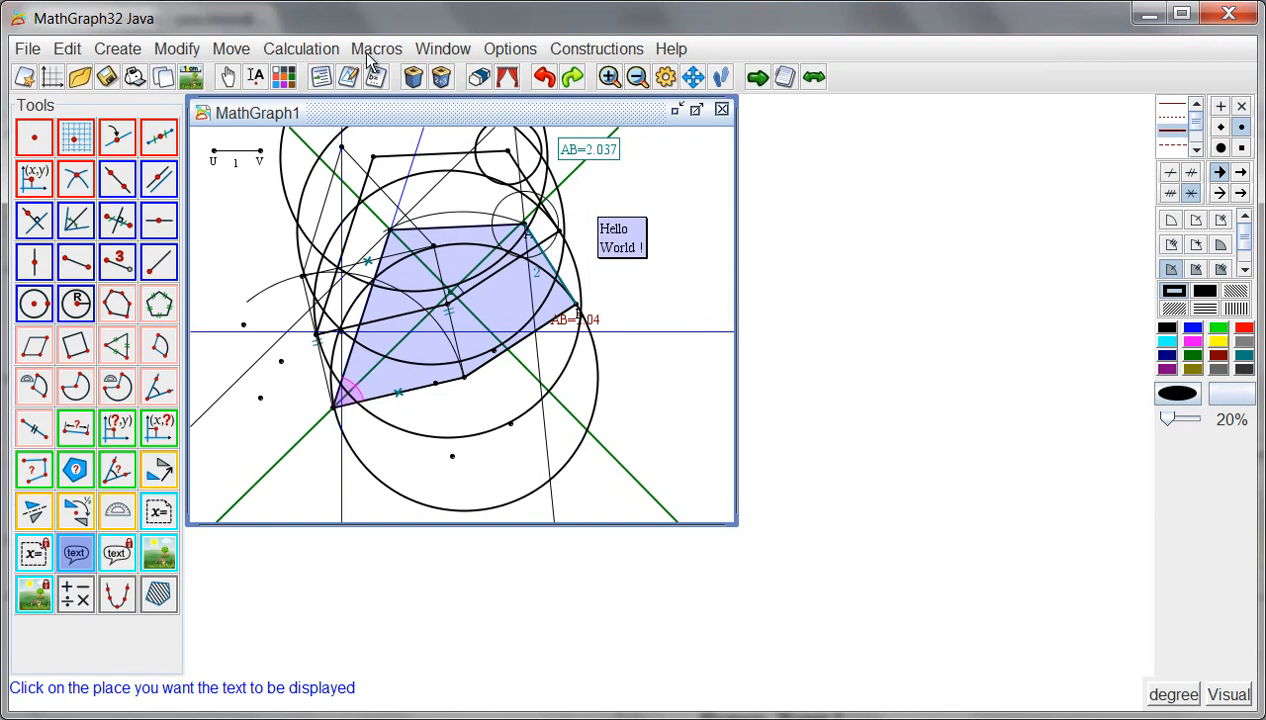
- Link the Hello World text to the lower free point in the large circle, and move that point up near the circle's right edge
click(177, 50)
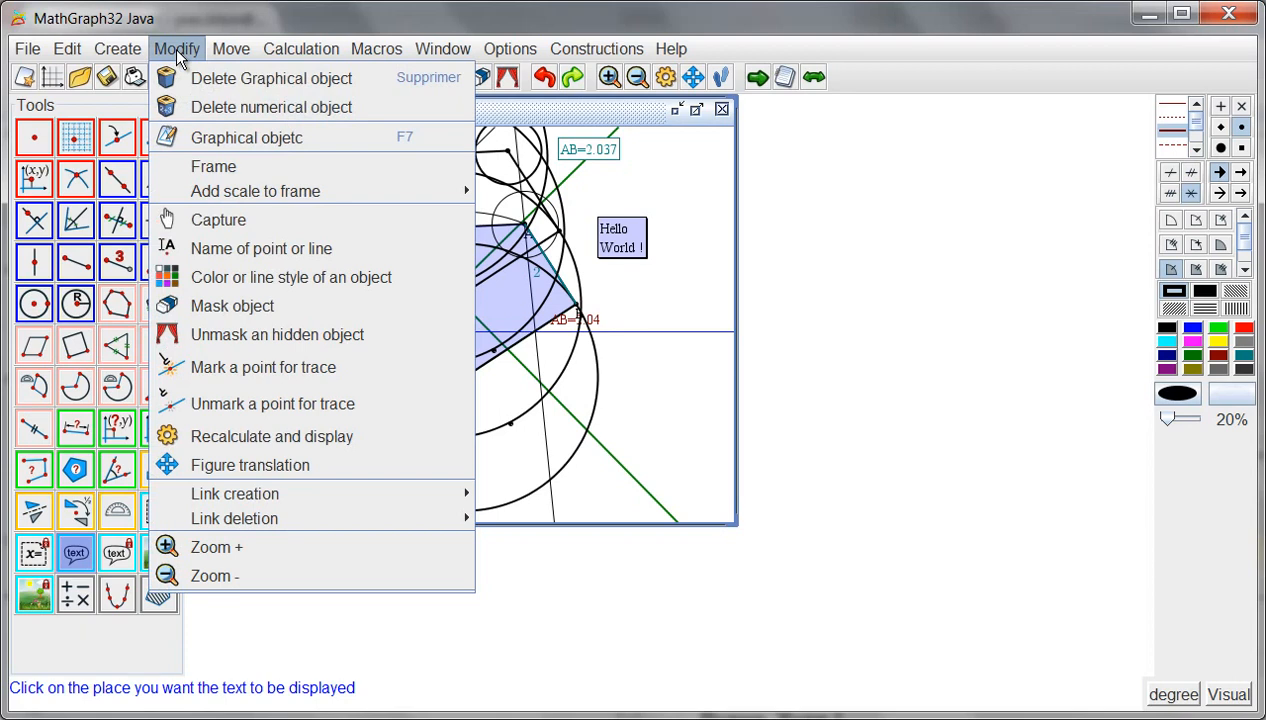
mouse_move(355, 494)
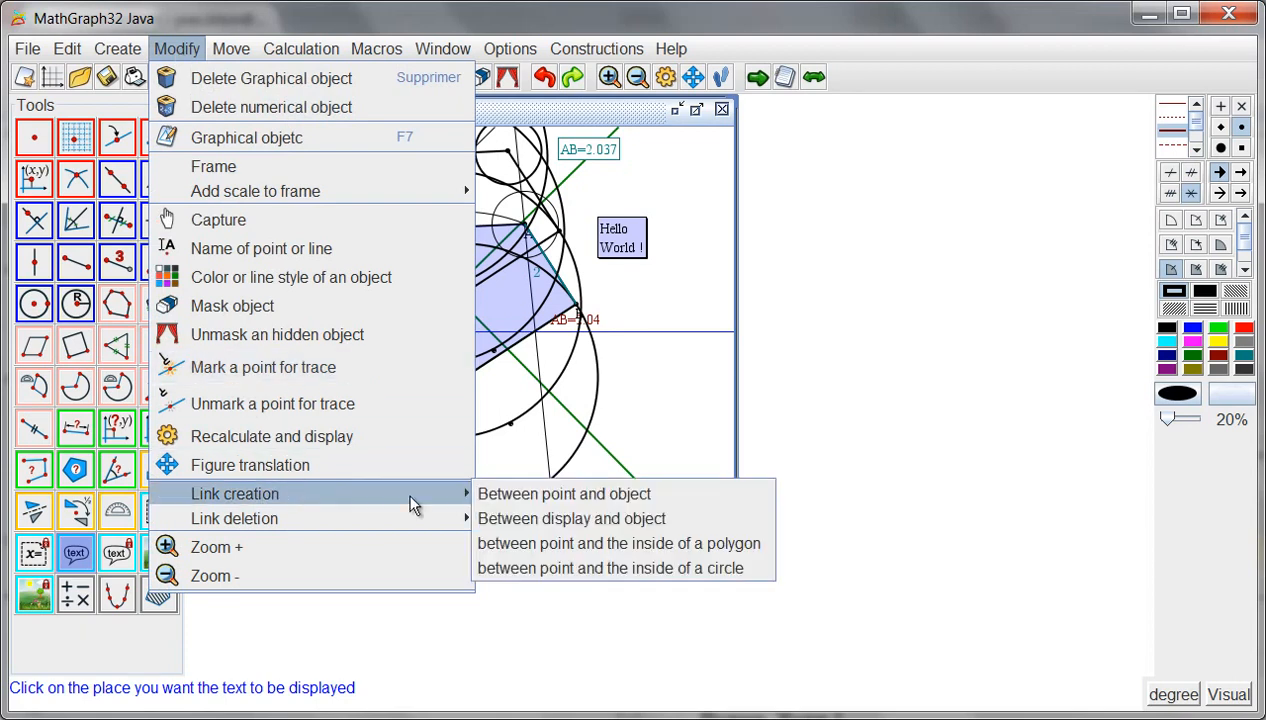
click(531, 520)
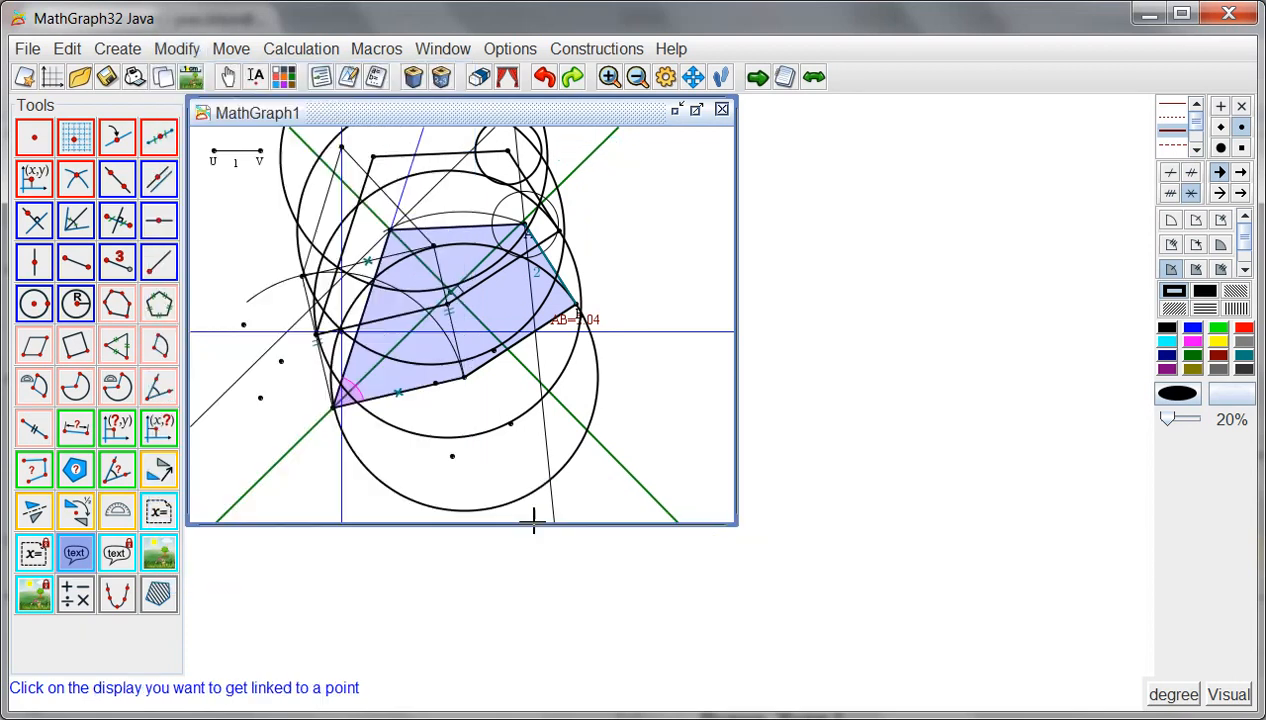
click(621, 240)
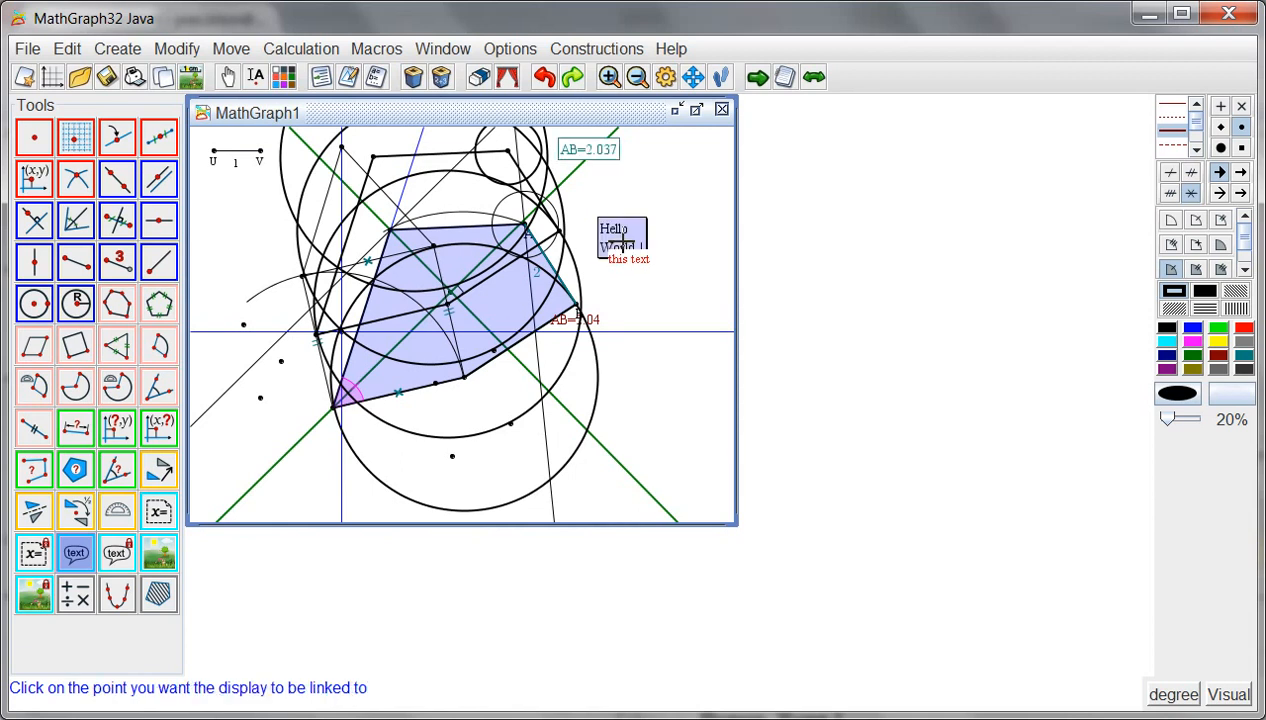
click(455, 457)
click(228, 77)
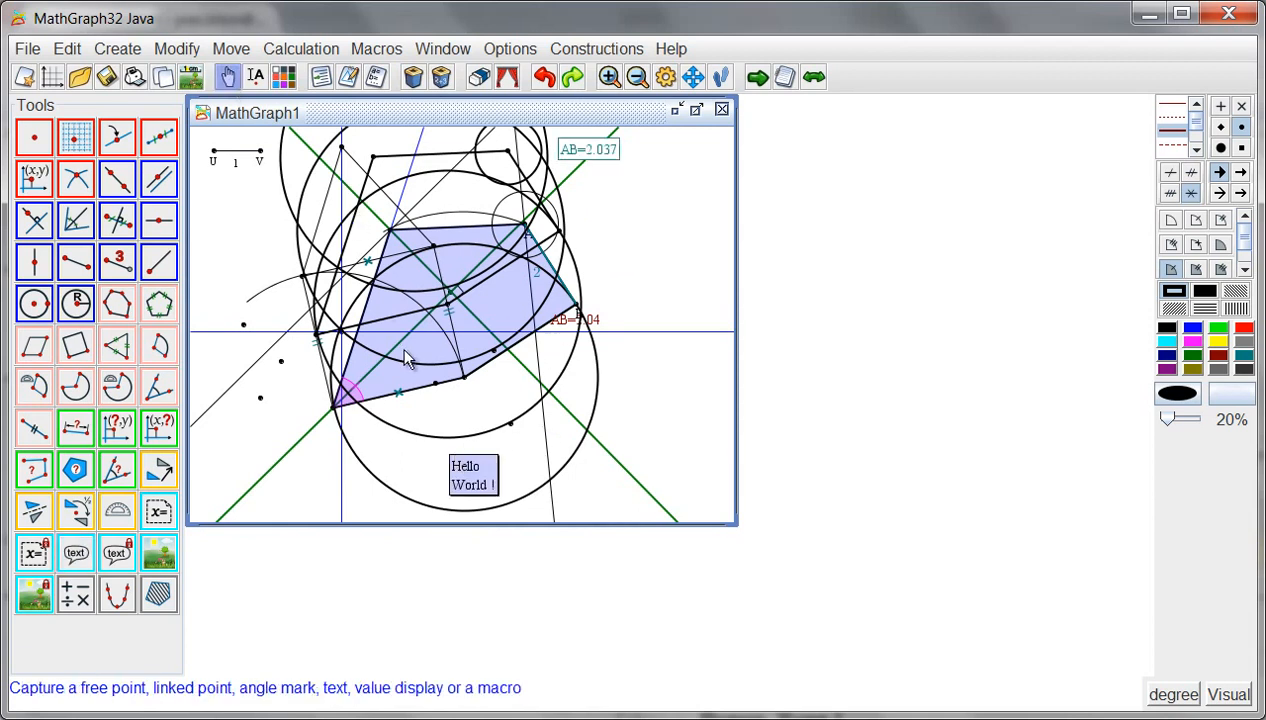
drag(466, 470, 575, 389)
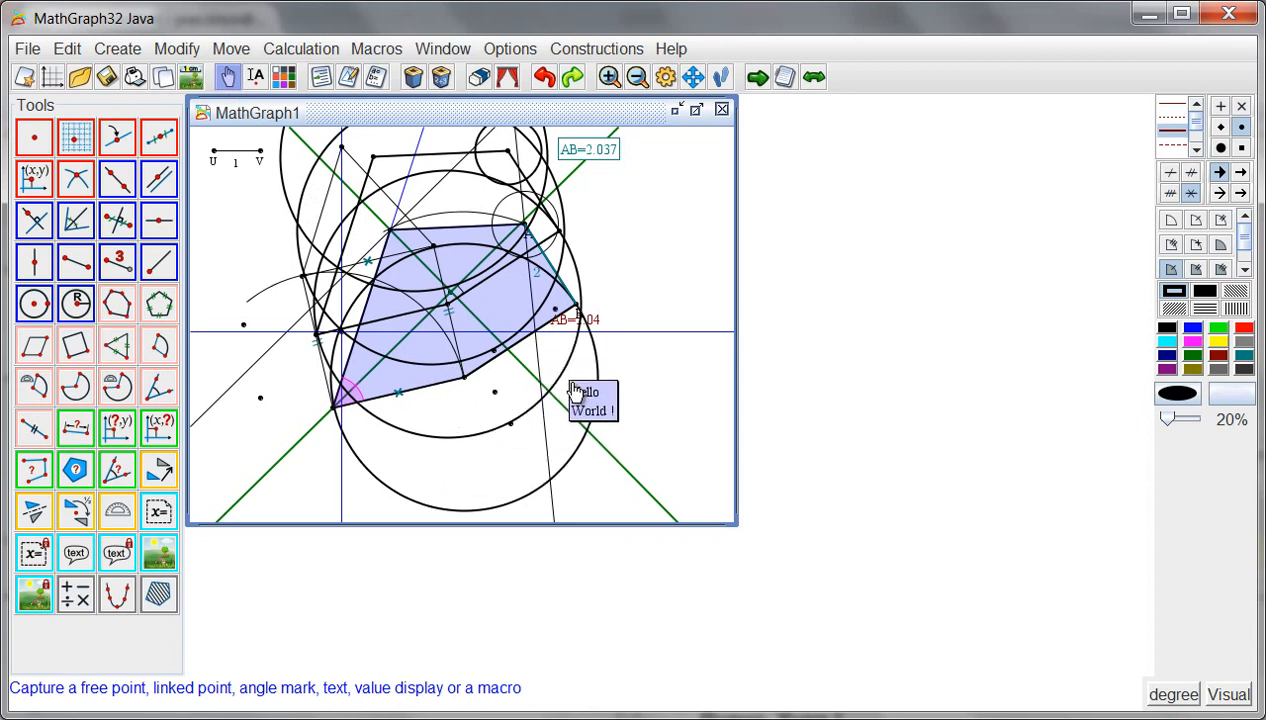
- Delete the link between the Hello World text and its point, and move the text up and right, outside the large circle
click(175, 50)
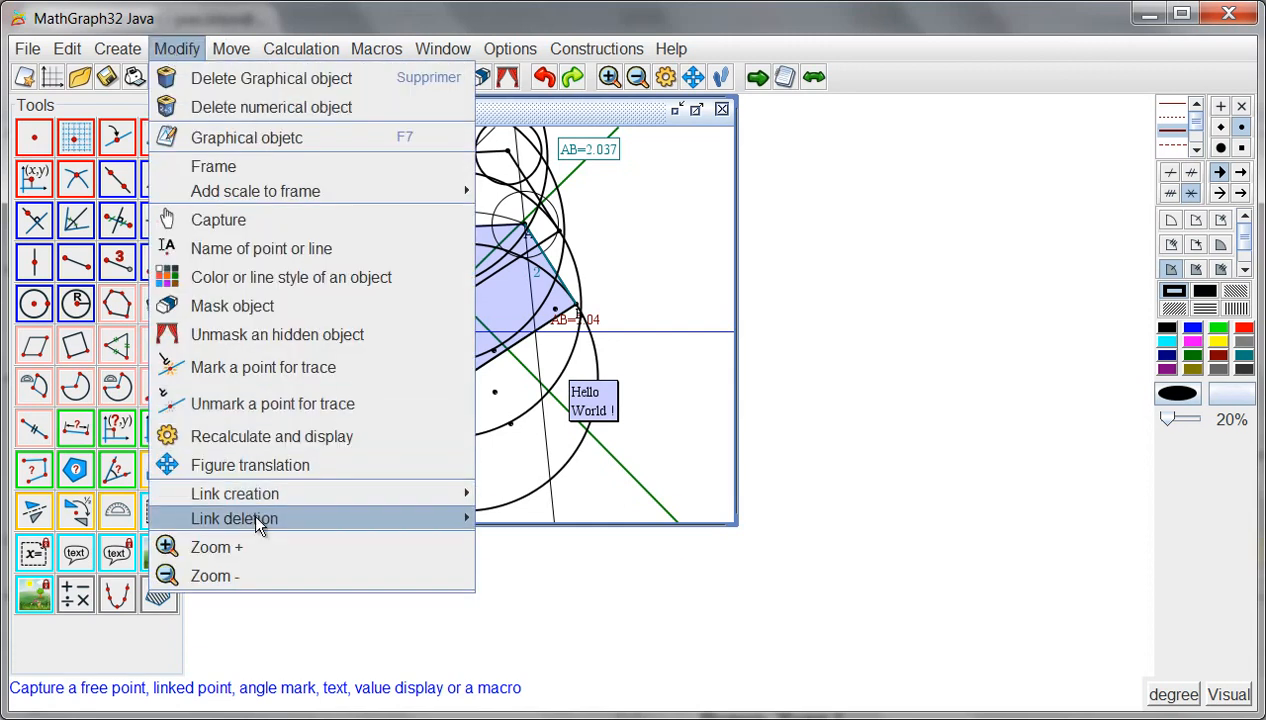
mouse_move(248, 517)
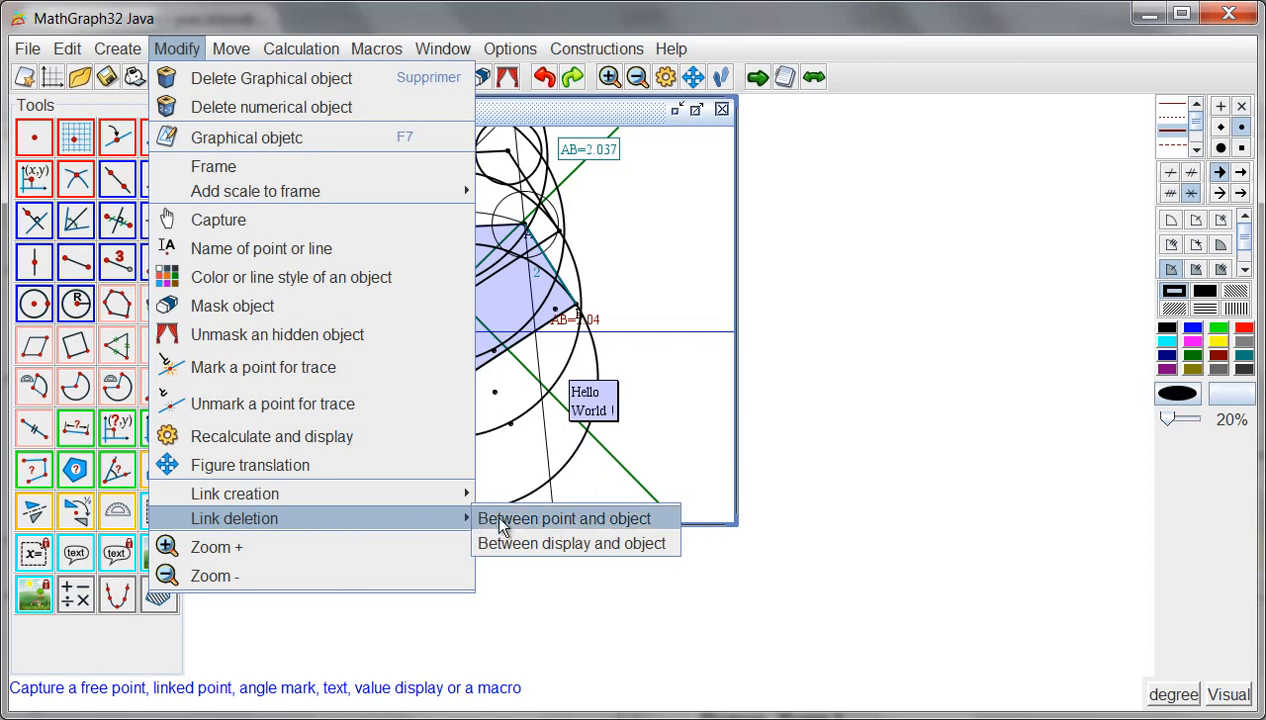
click(517, 544)
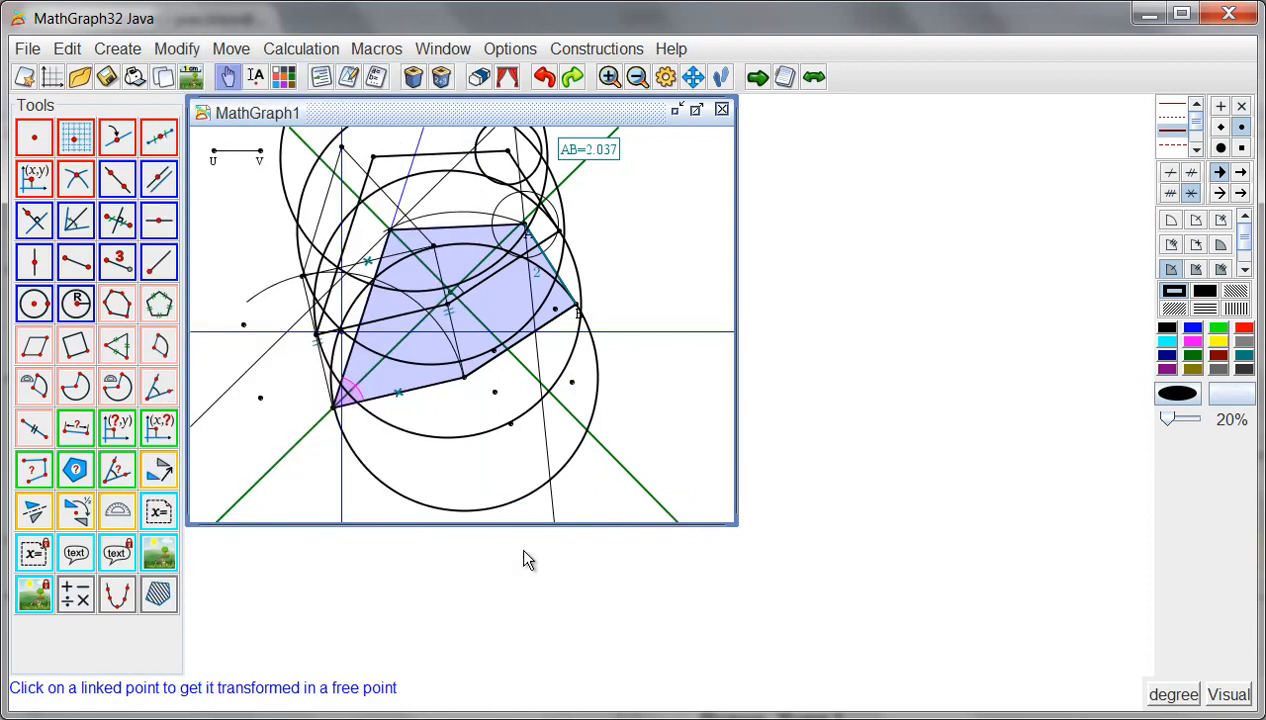
click(597, 412)
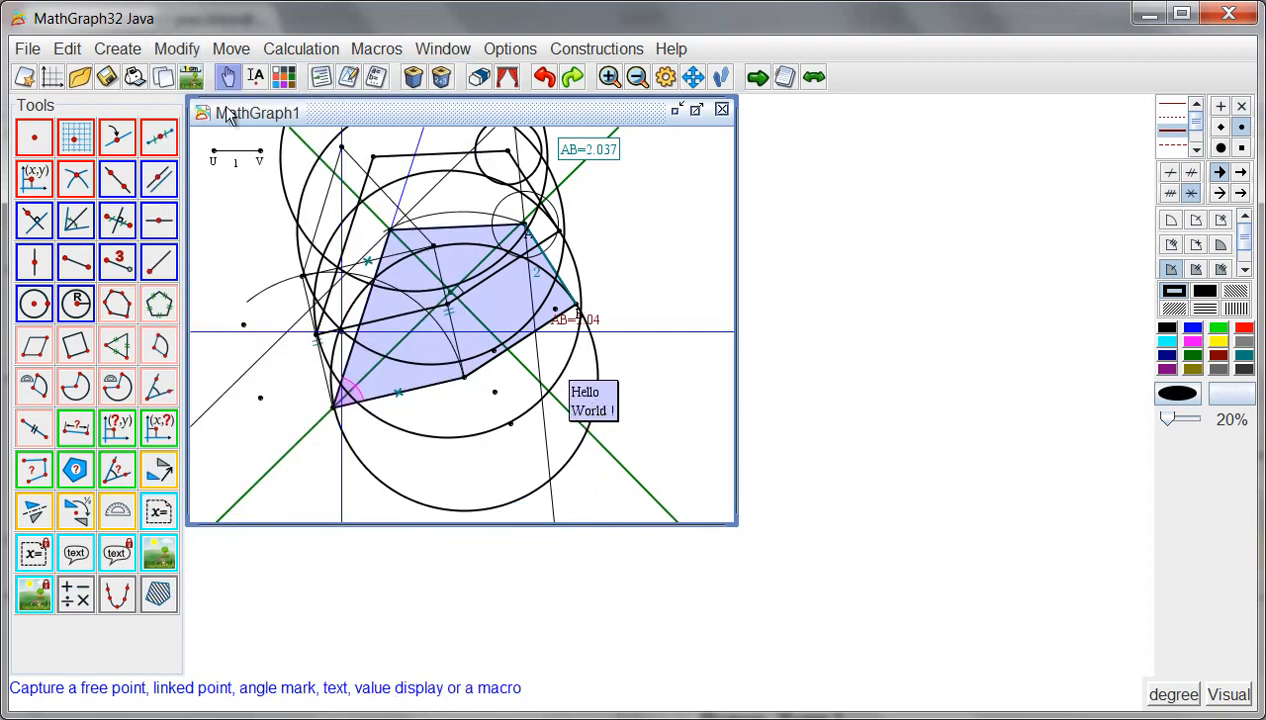
drag(613, 417, 652, 385)
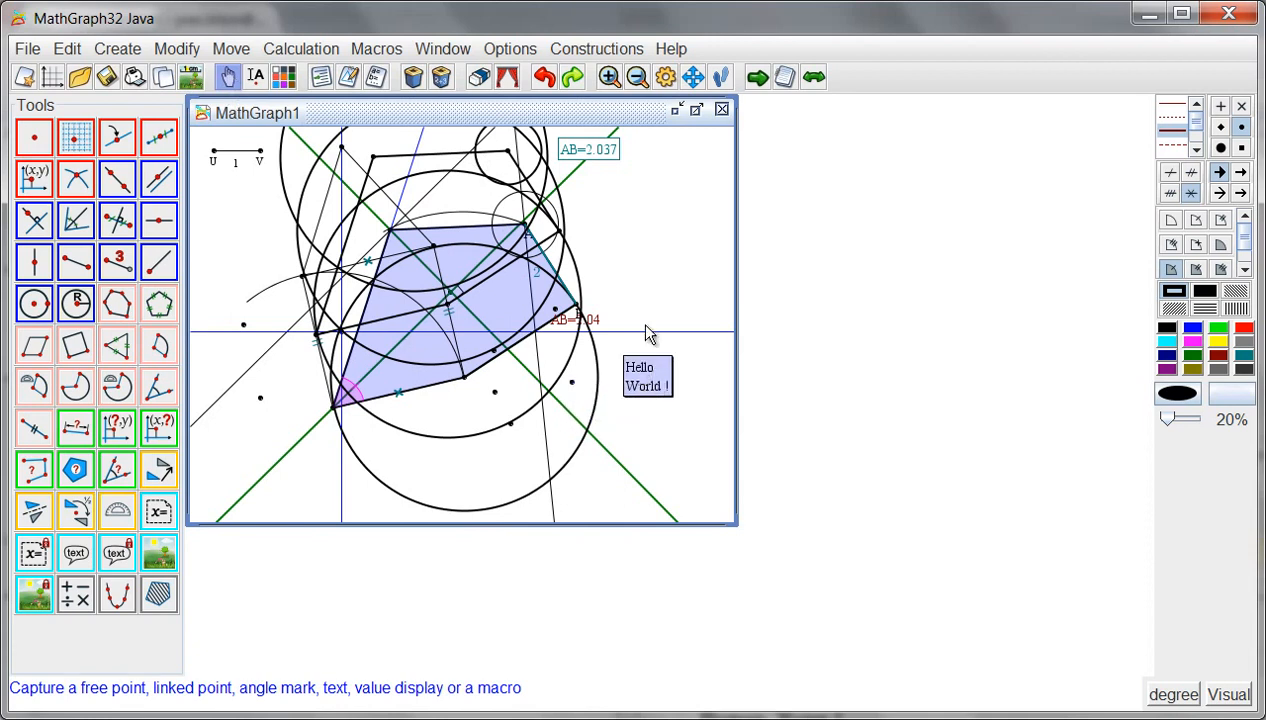
- Delete point B with its dependent objects, and undo the deletion
click(412, 78)
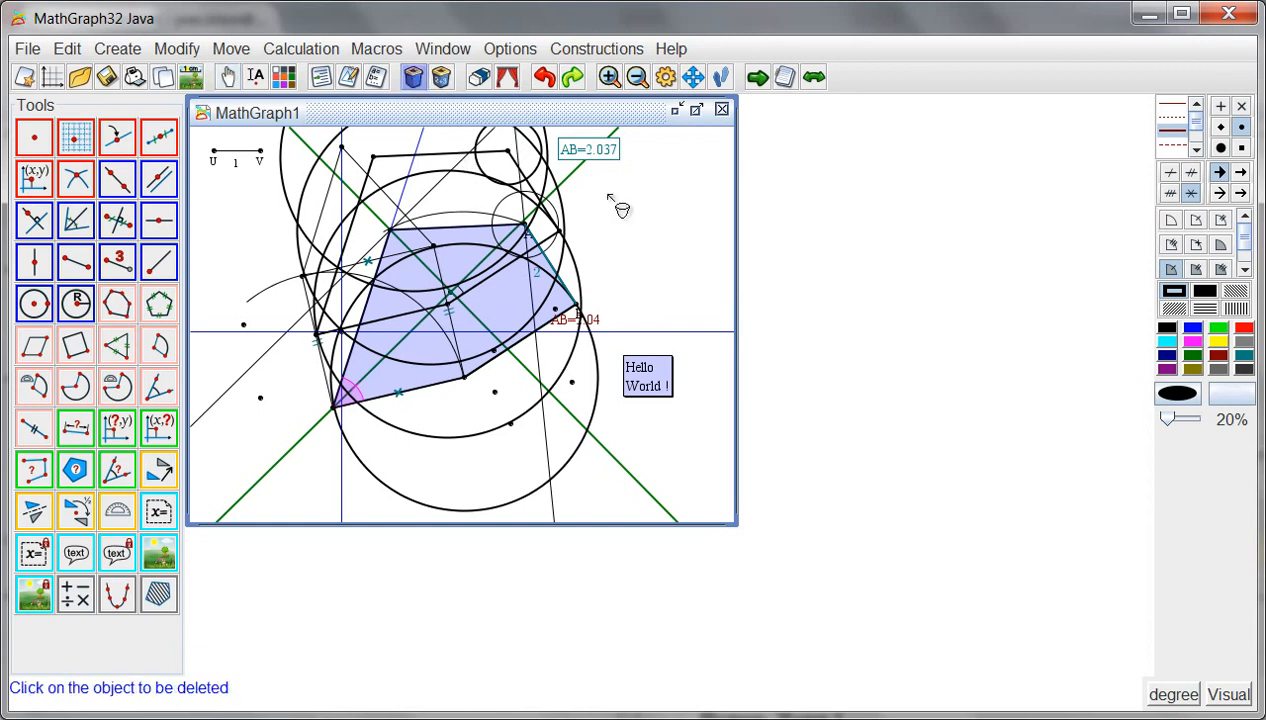
click(582, 314)
key(Return)
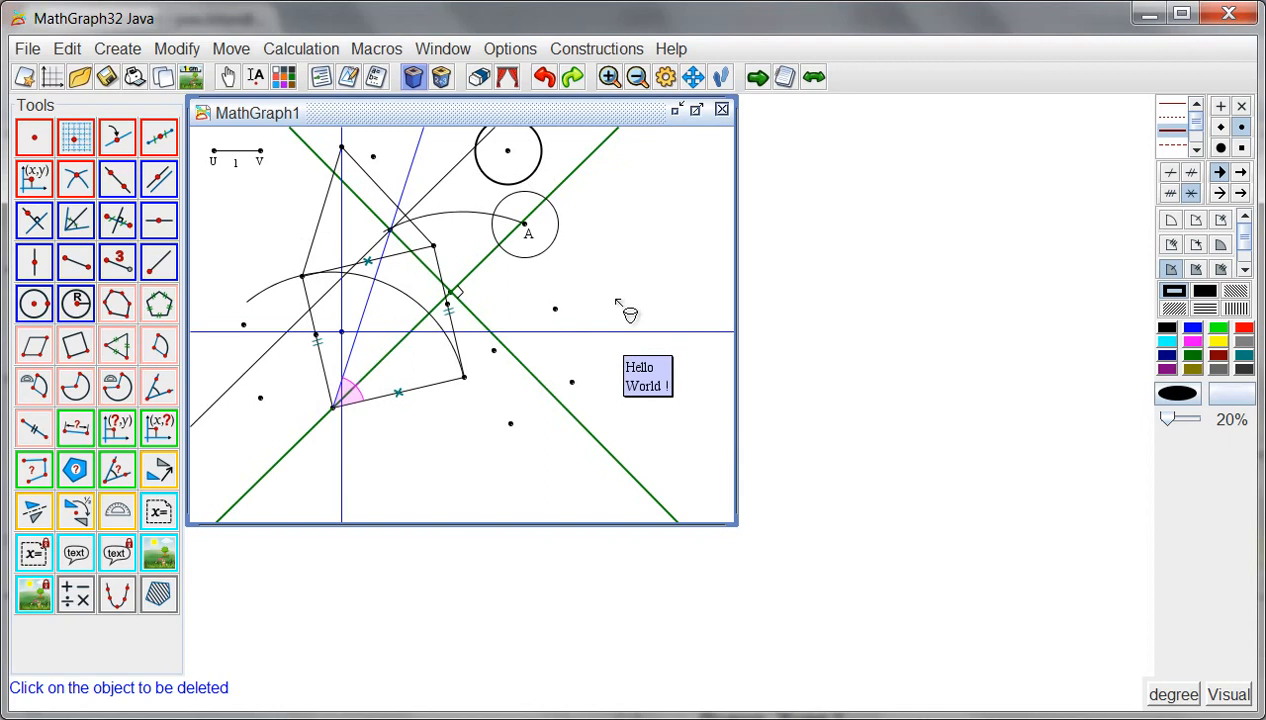
click(544, 78)
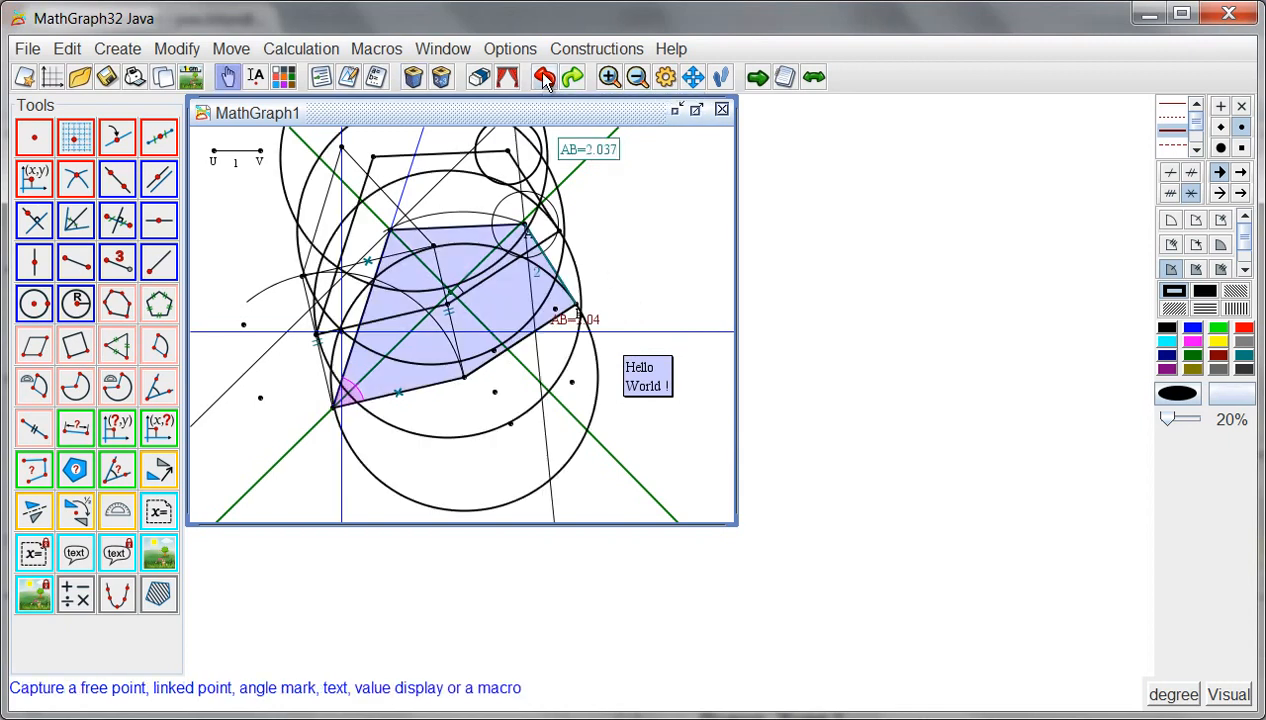
- Mask the two uppermost translated images of the large circle and unmask them again
click(479, 78)
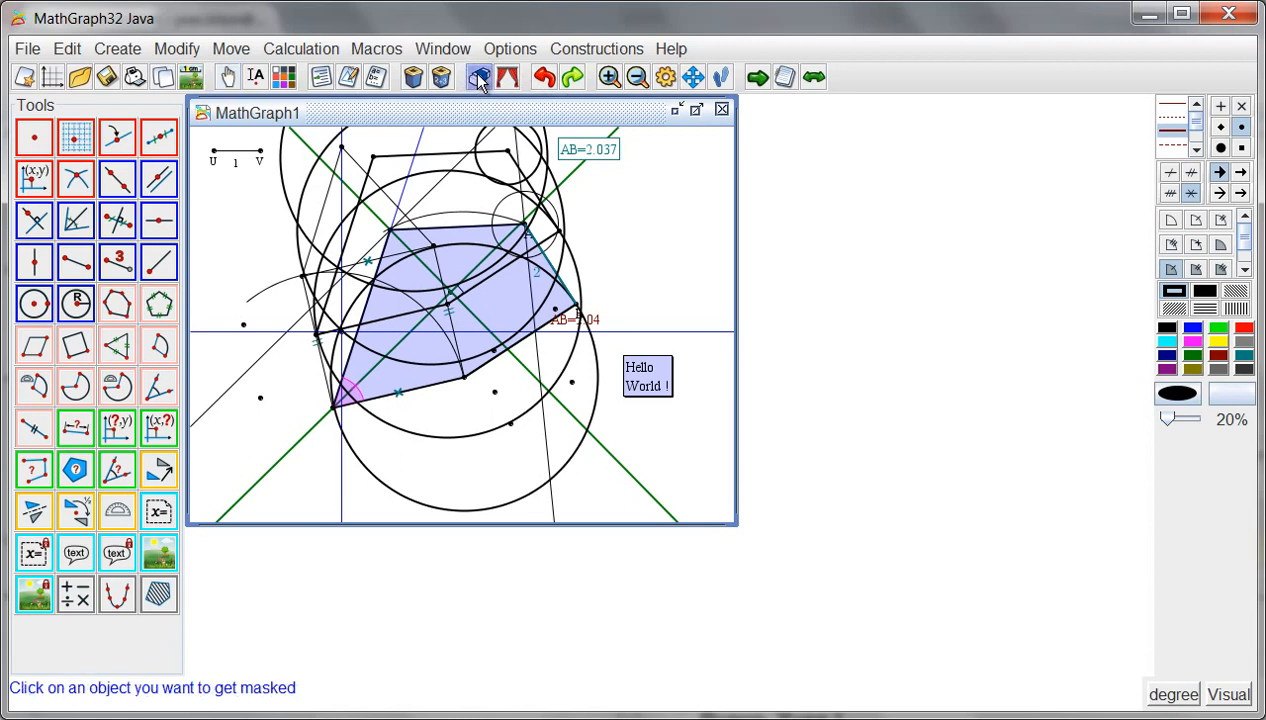
click(281, 168)
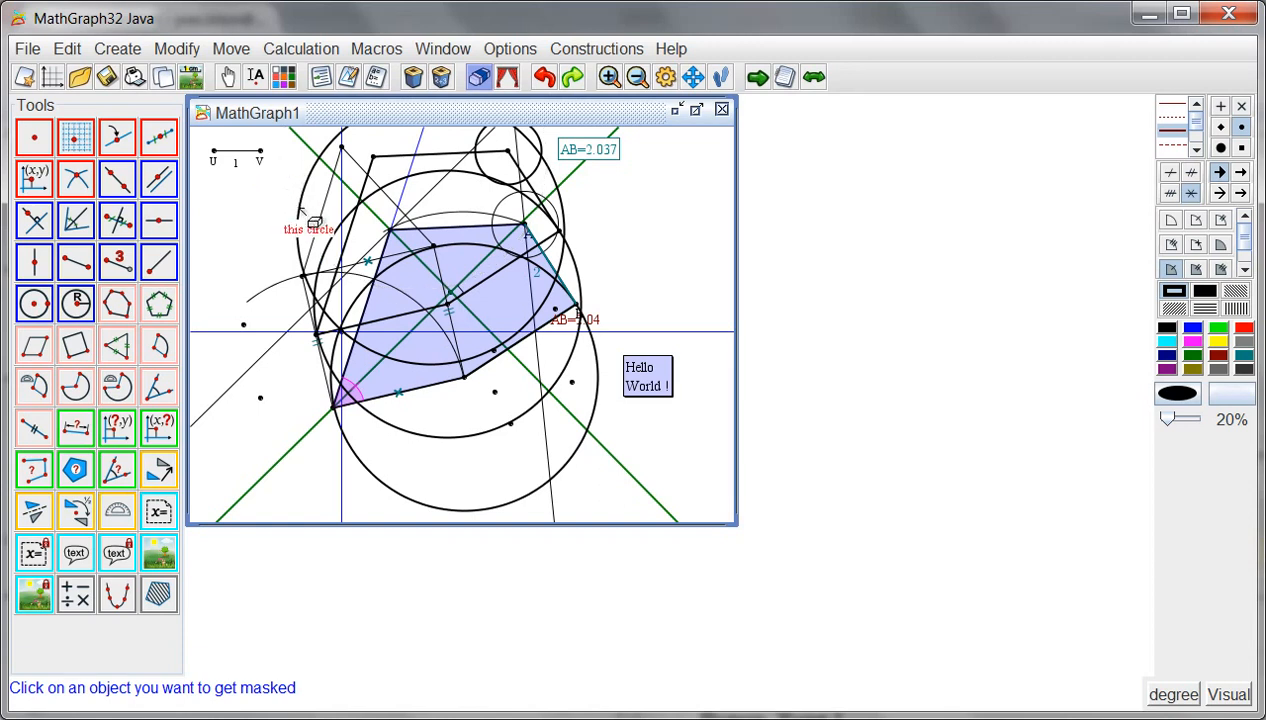
click(301, 210)
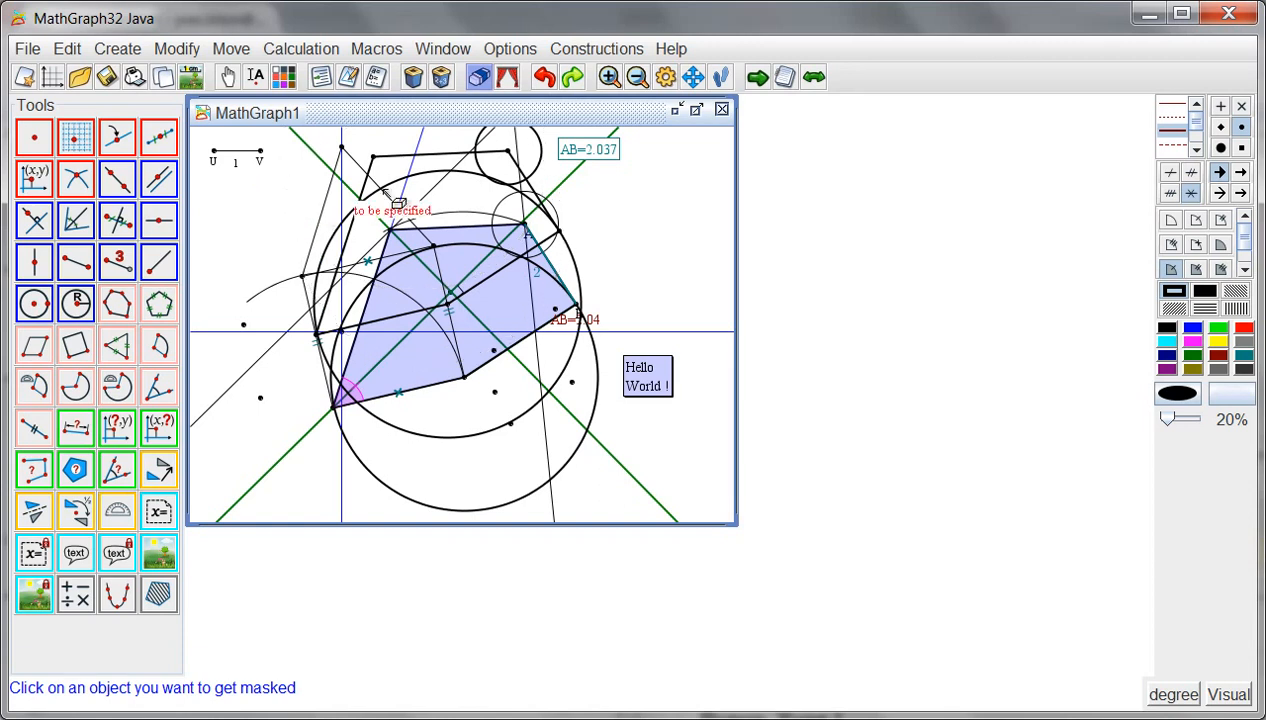
click(507, 80)
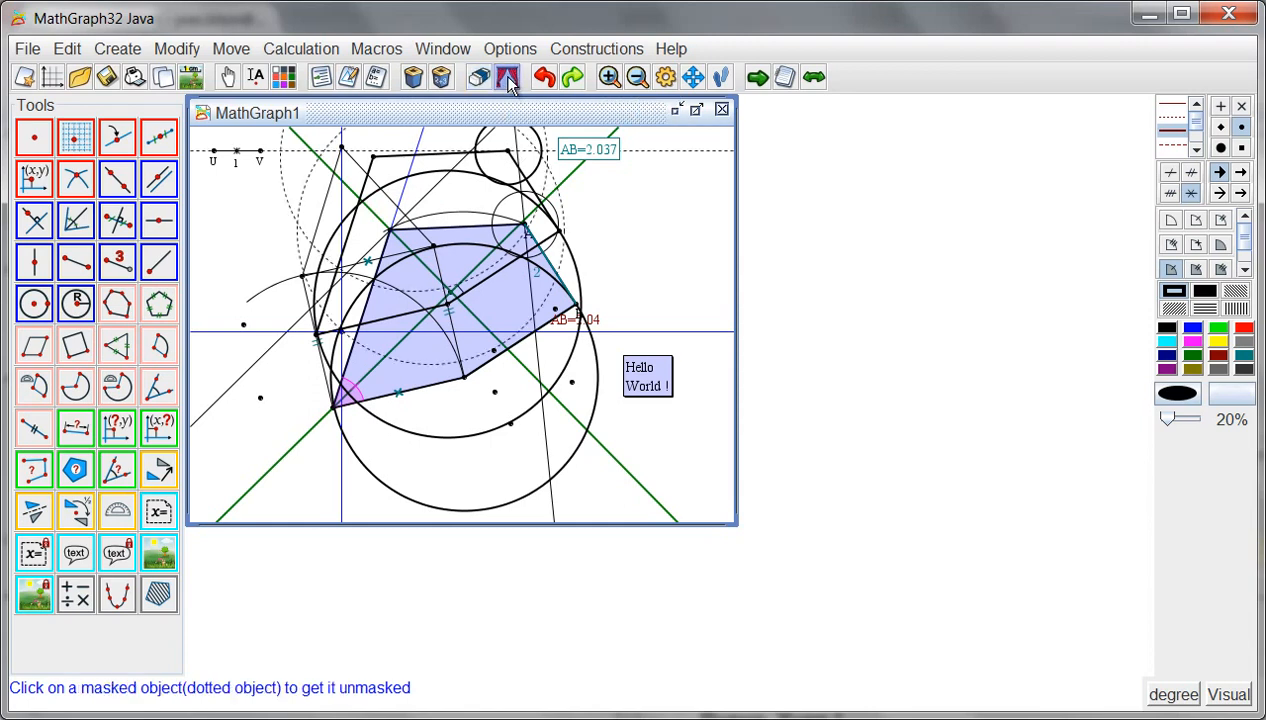
click(290, 190)
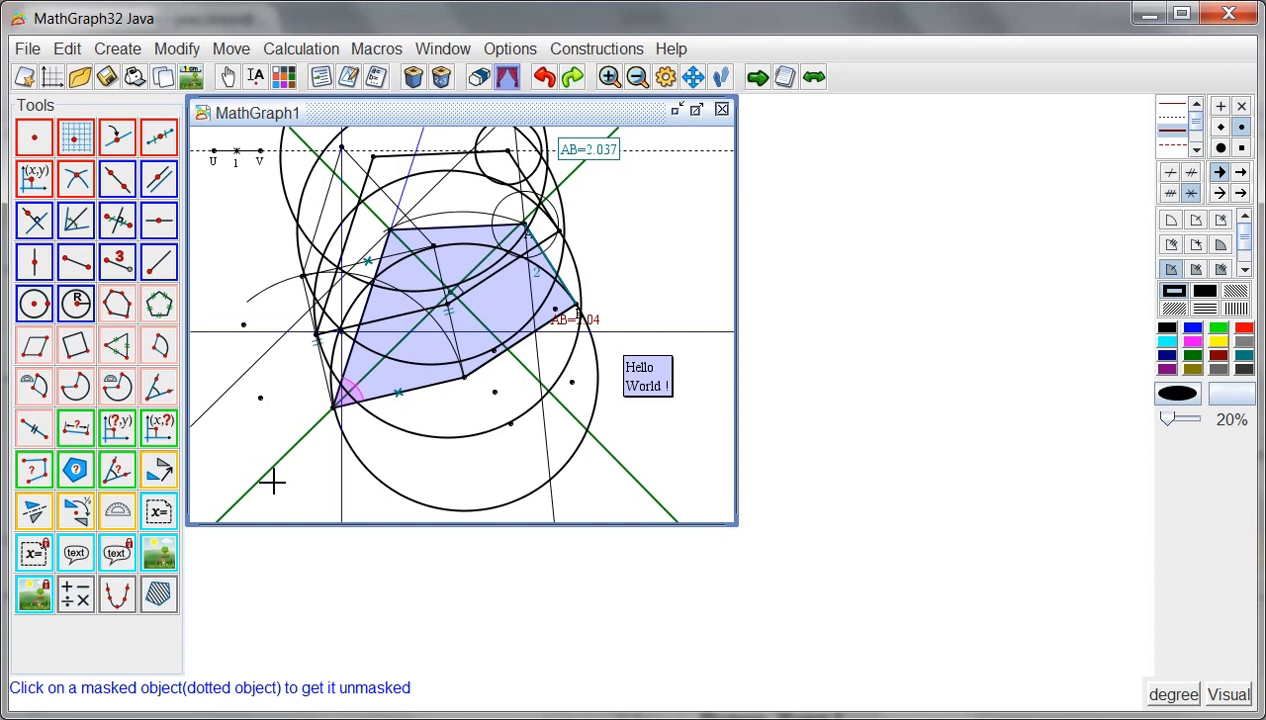
- Create a real calculation named x with the formula 2*AB
click(80, 604)
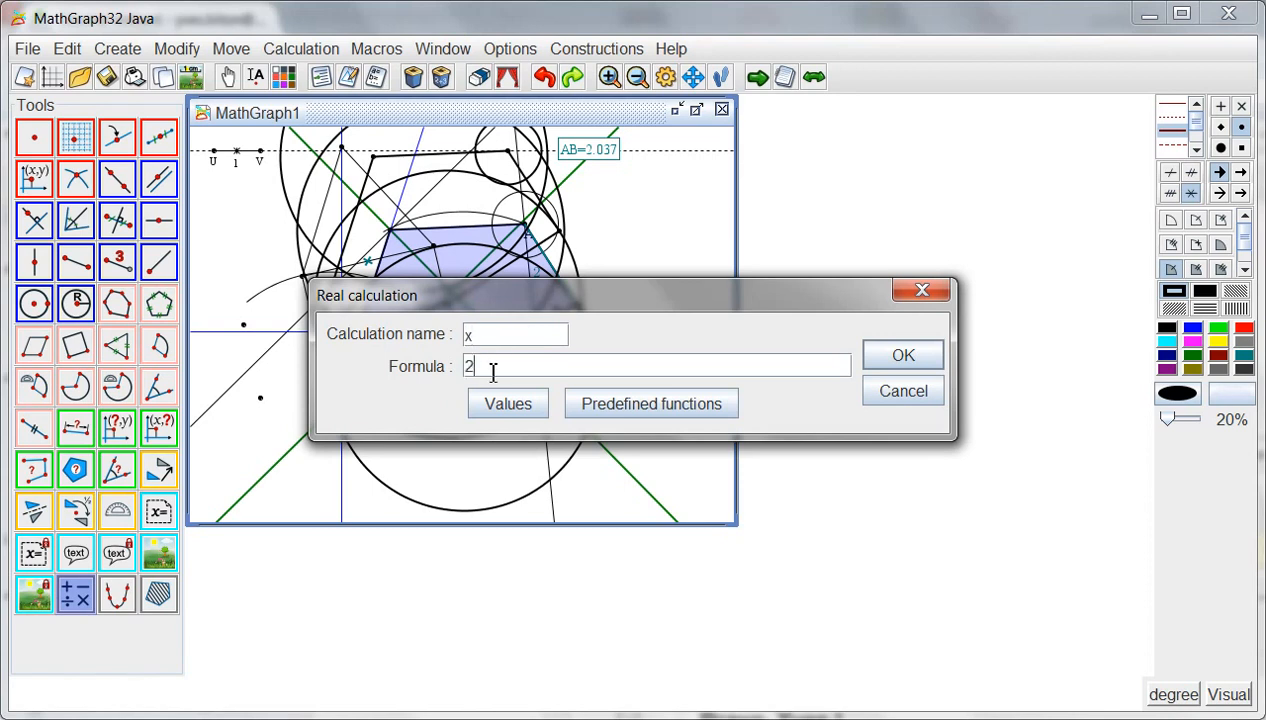
click(492, 370)
text(2*AB)
click(888, 366)
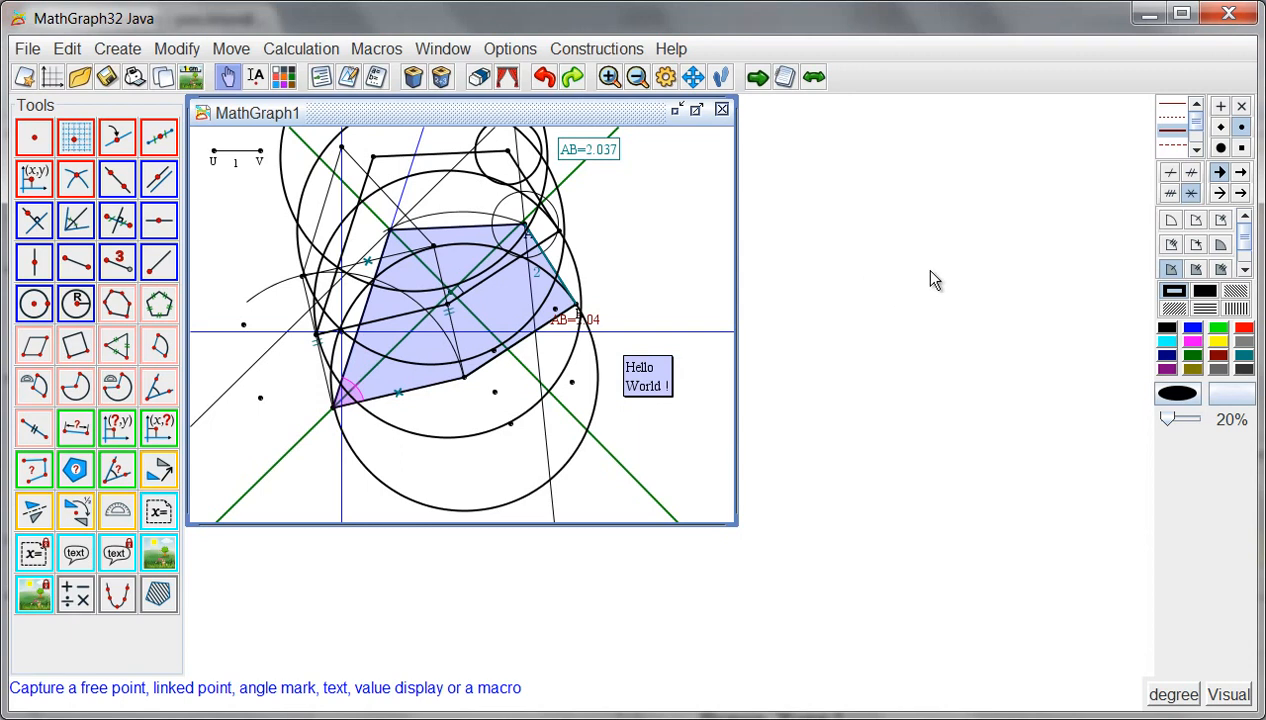
- Try to change the radius of the small circle centered at A to AB/2
click(1168, 329)
click(349, 79)
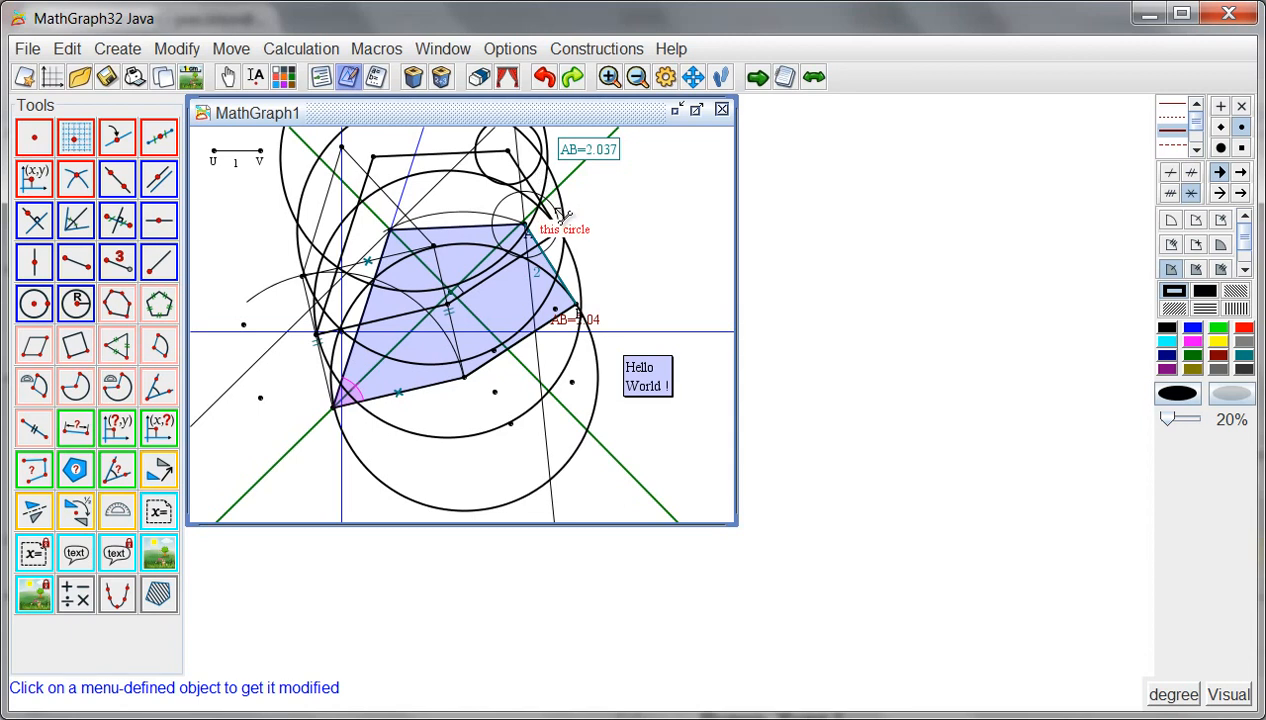
click(558, 213)
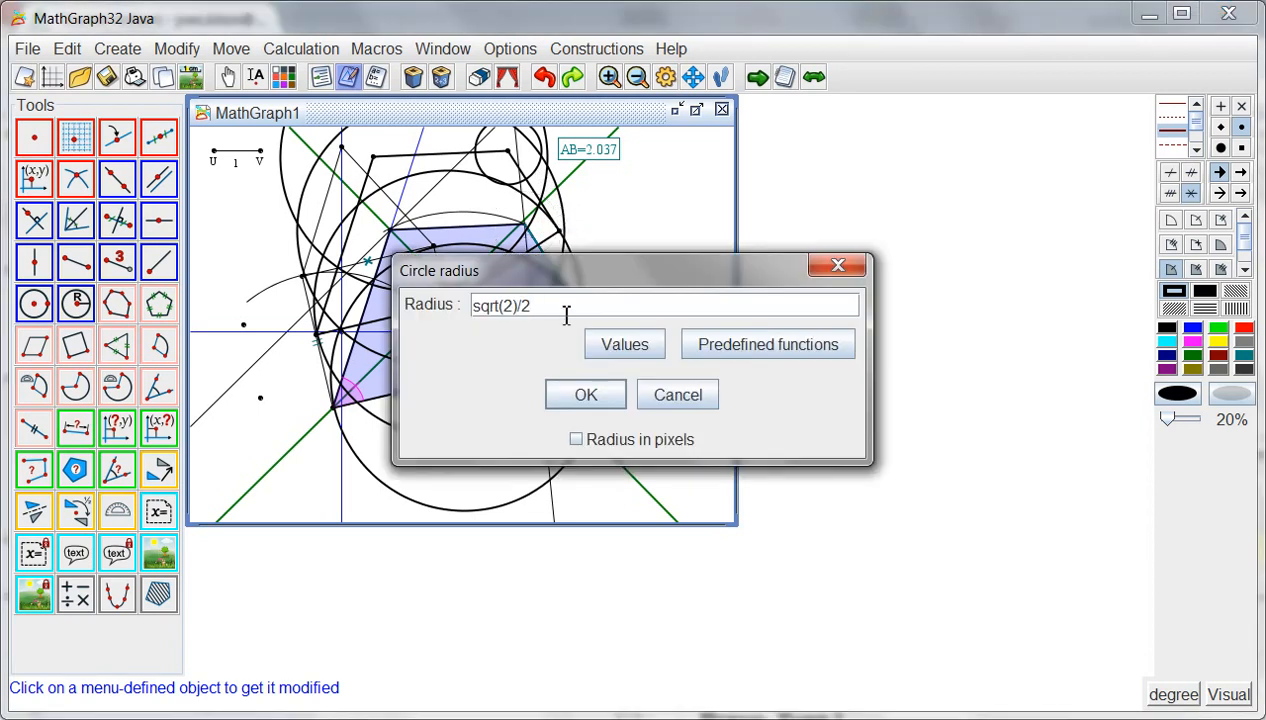
drag(557, 308, 421, 310)
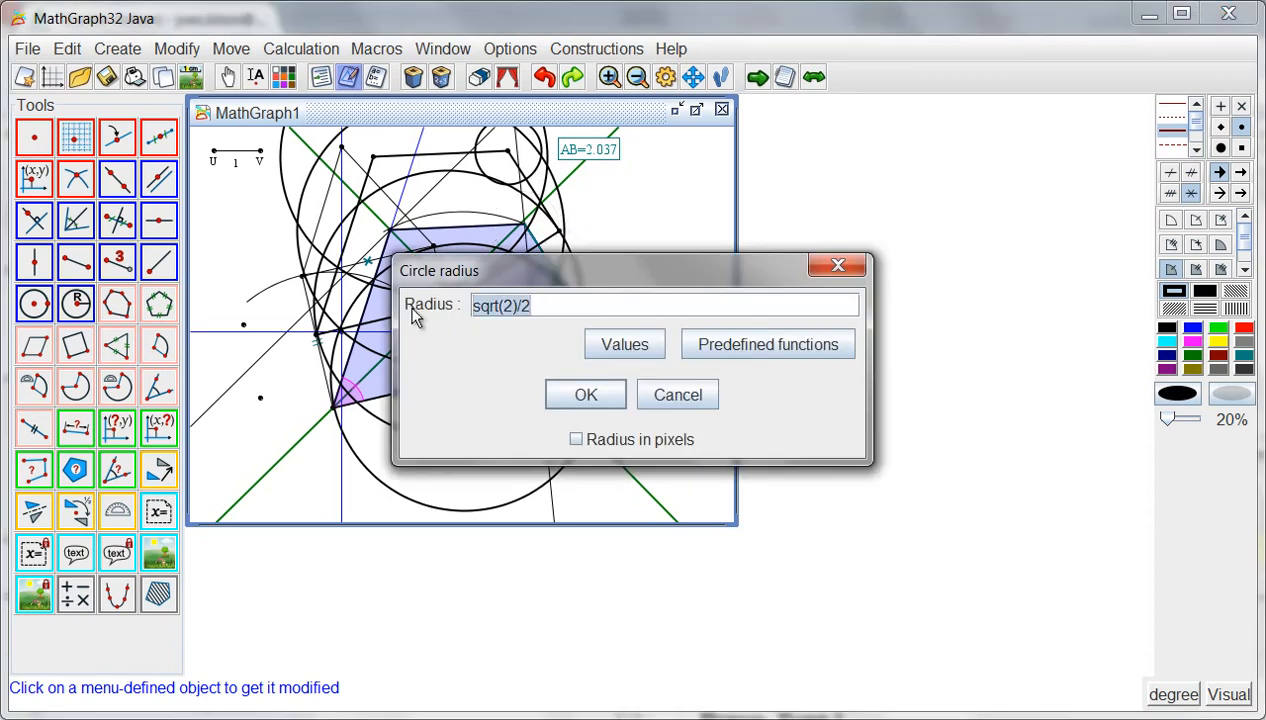
text(AB)
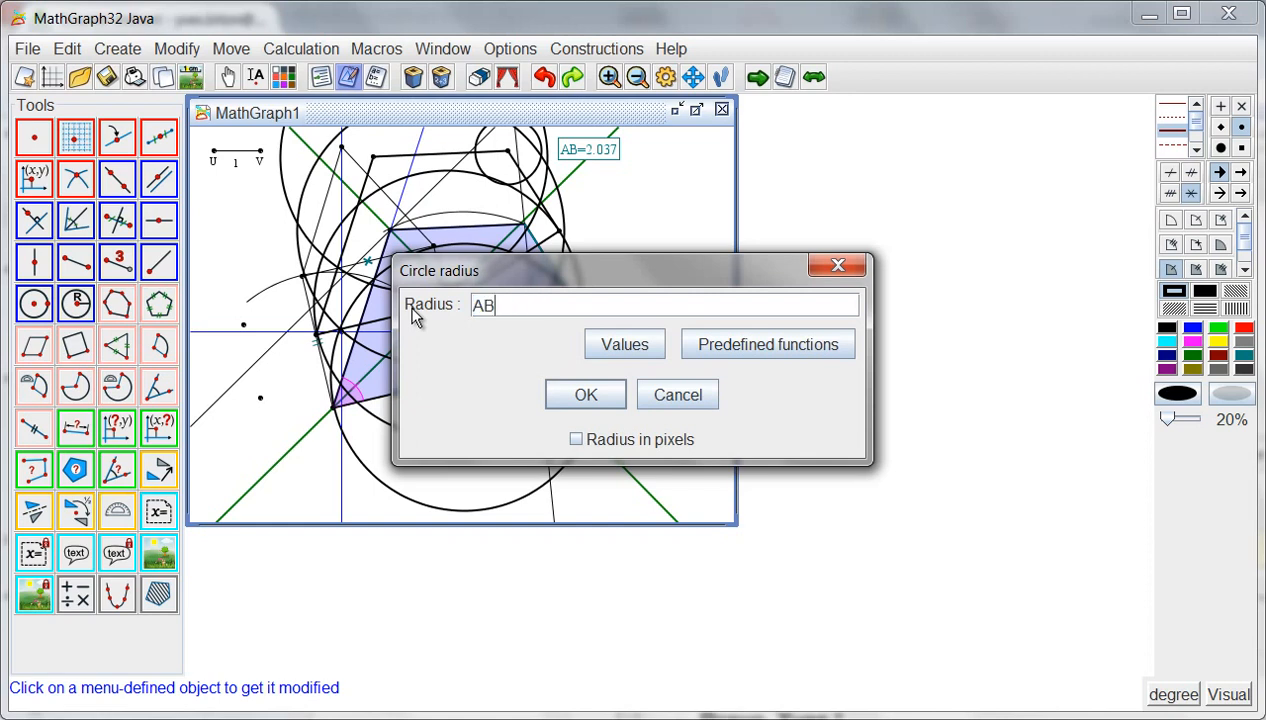
text(/2)
click(583, 399)
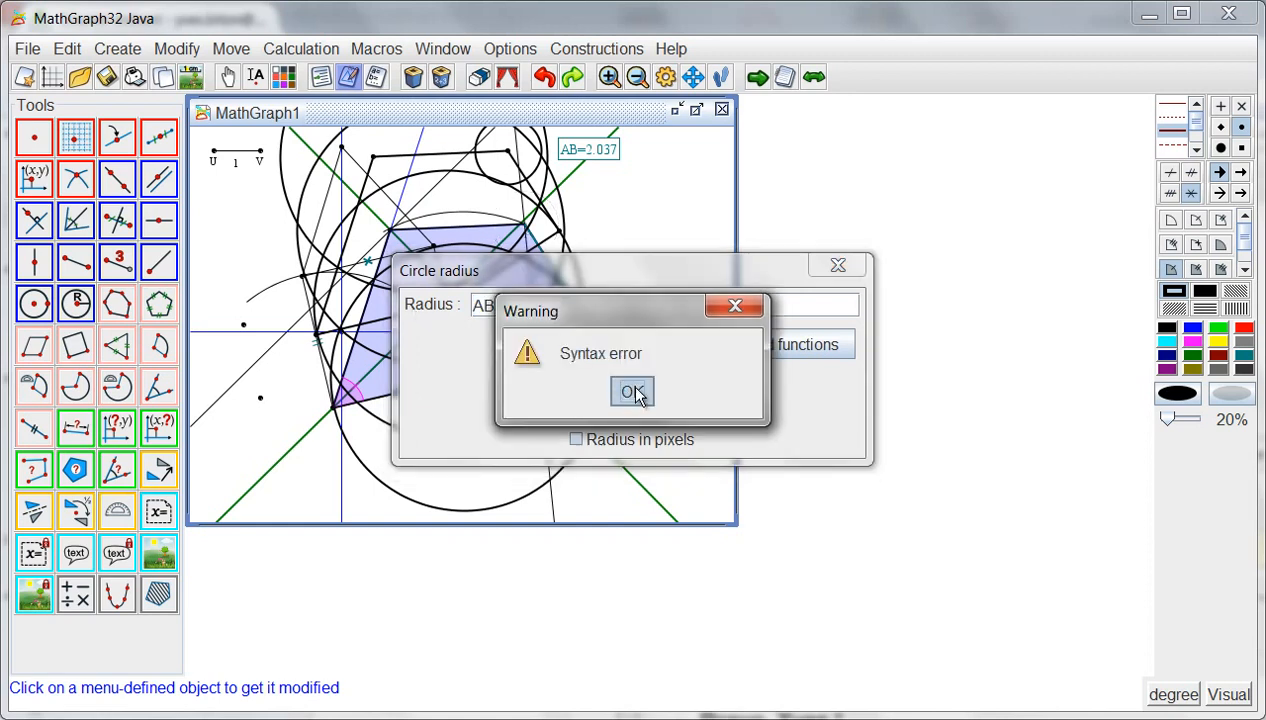
click(636, 393)
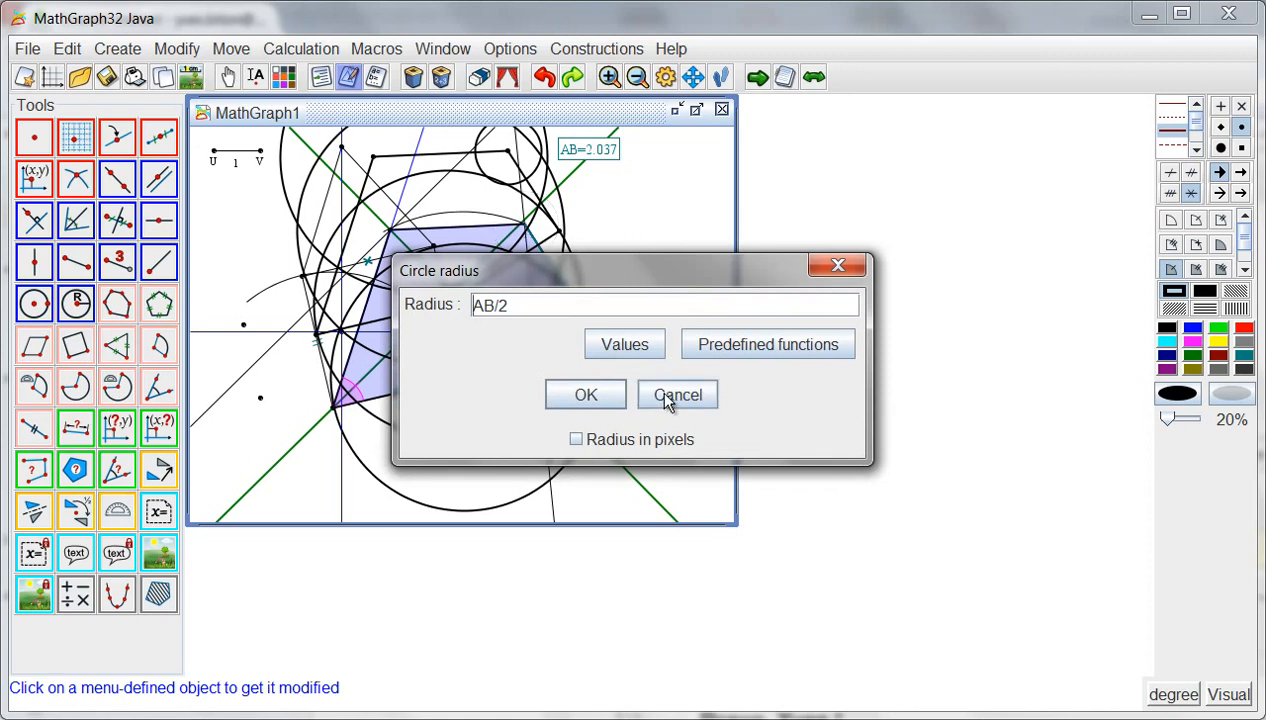
click(665, 394)
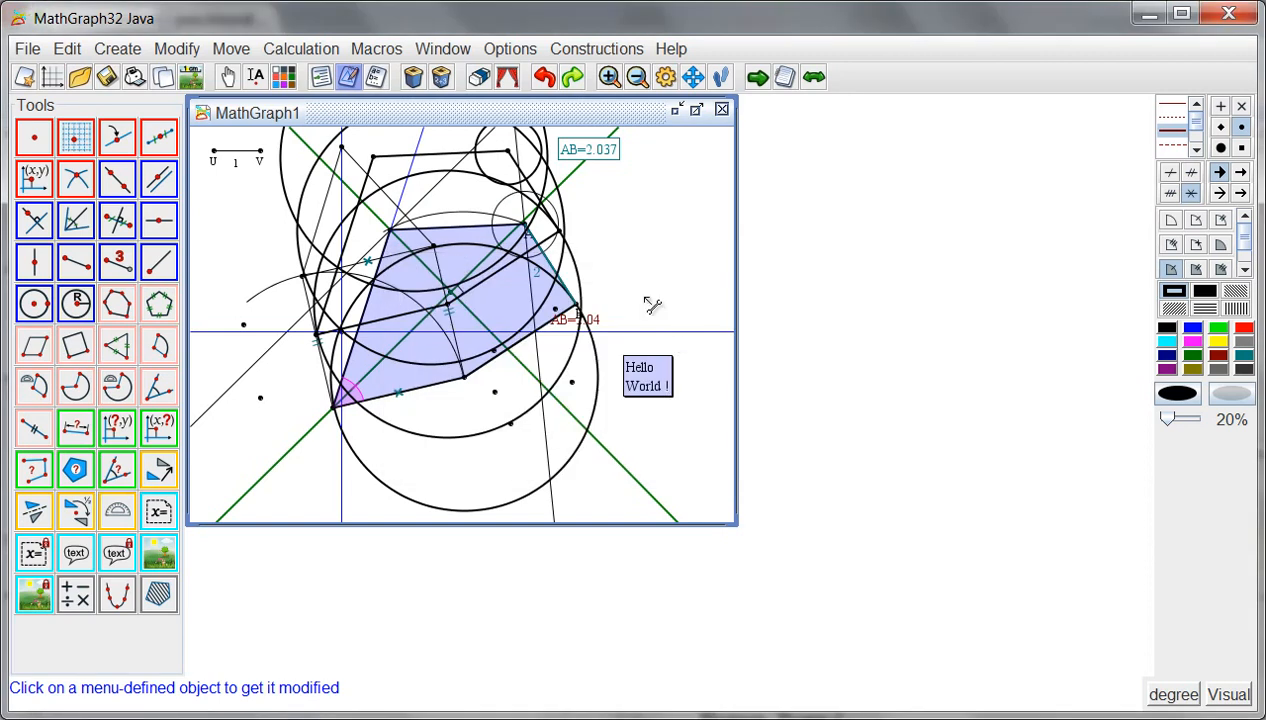
- Examine image point X, the text and the calculation x in the figure protocol
click(319, 78)
click(866, 256)
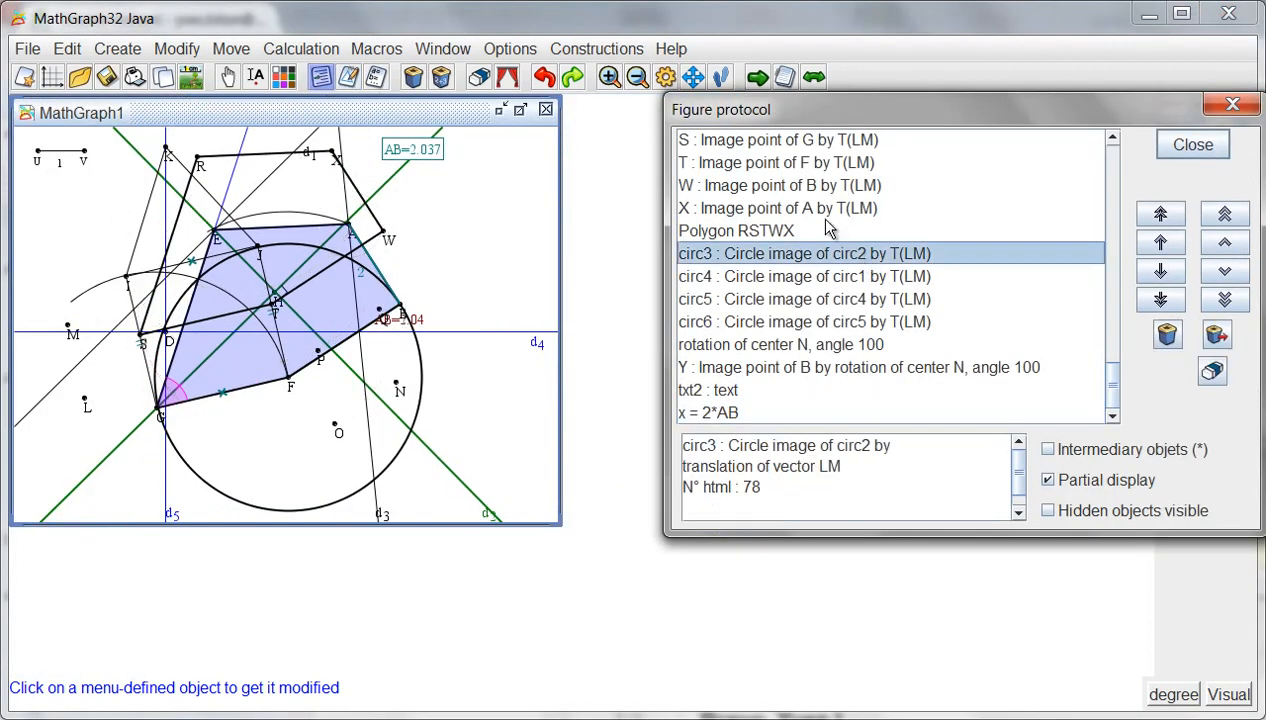
click(826, 210)
scroll(826, 220, up, 4)
scroll(826, 220, down, 5)
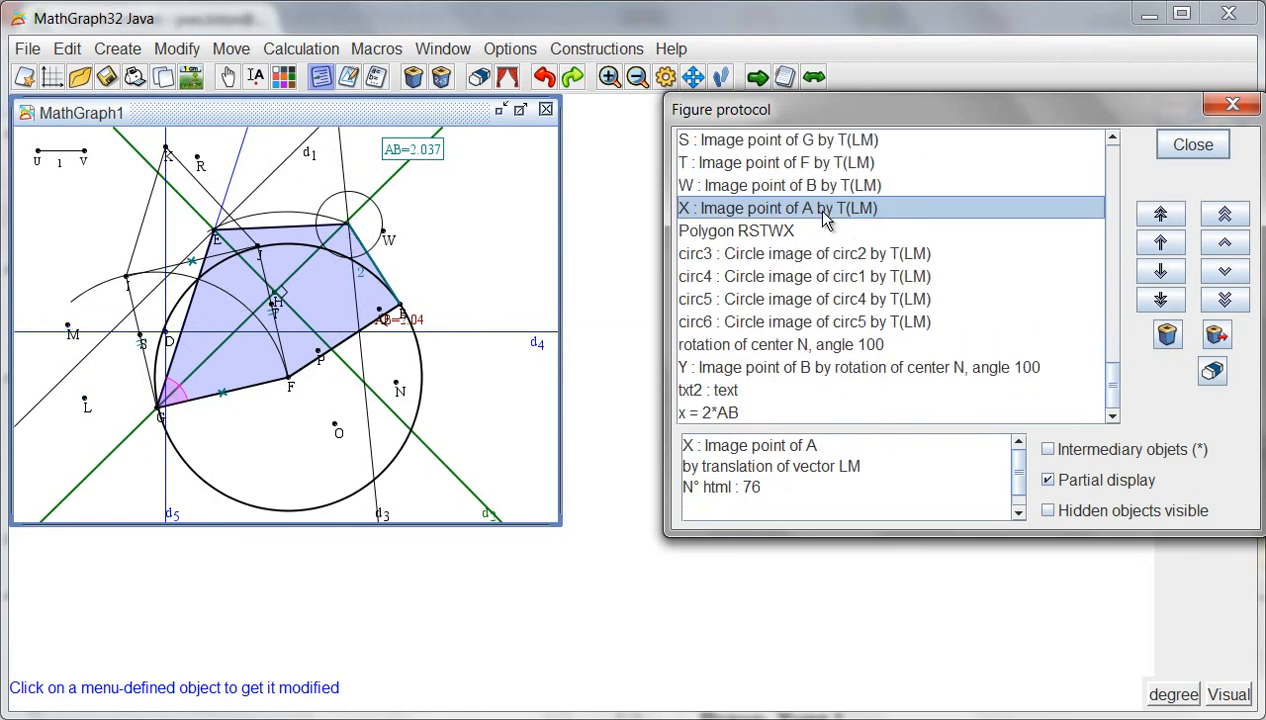
click(745, 413)
click(762, 392)
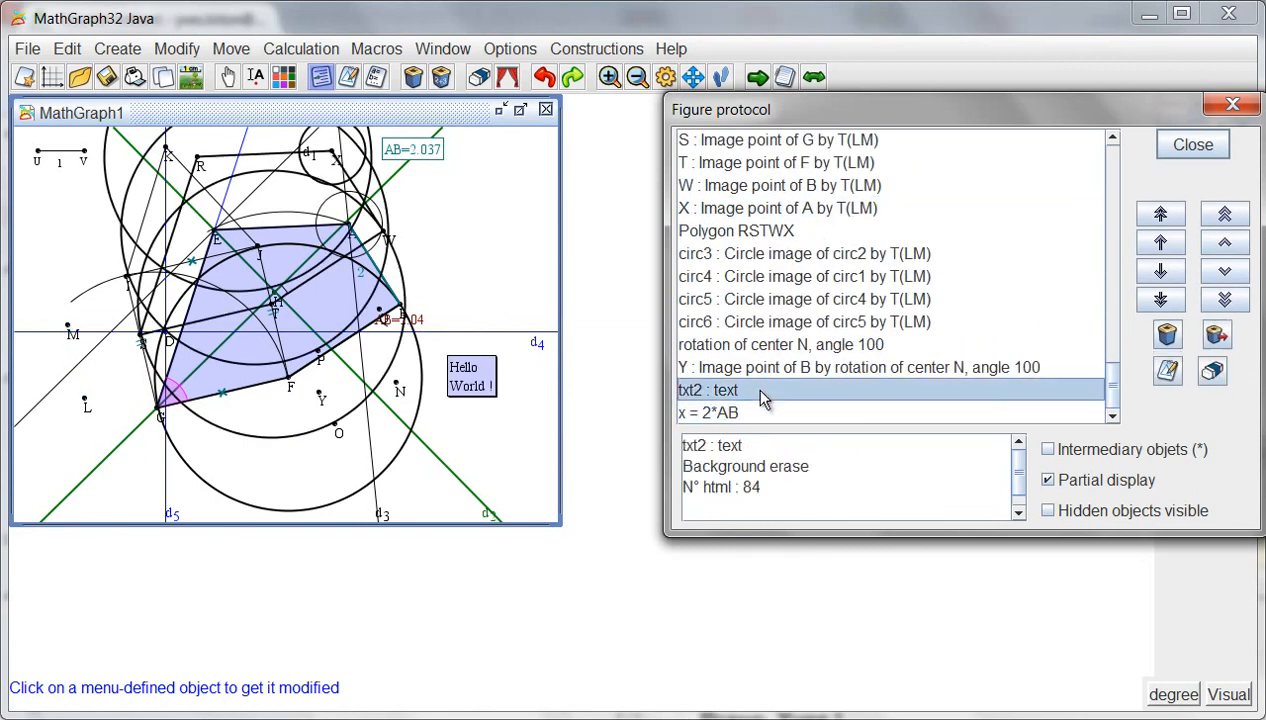
click(748, 415)
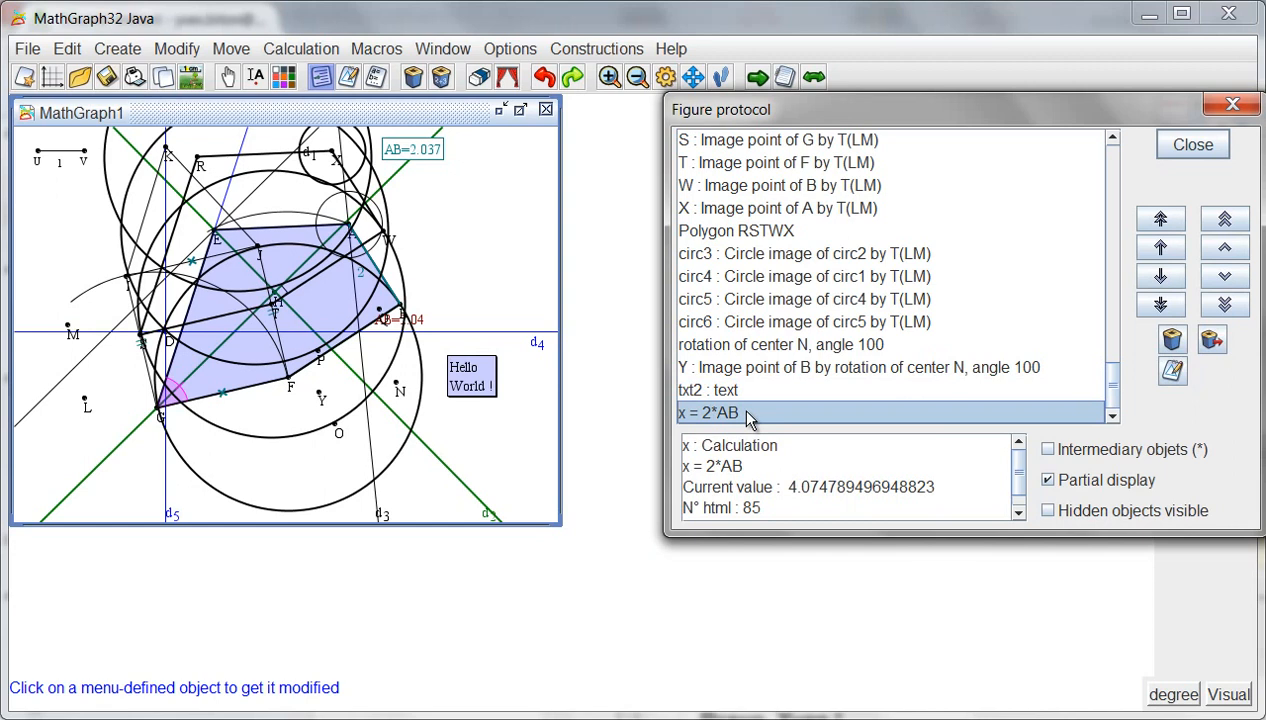
double_click(747, 412)
- Move the length measure AB up in the figure protocol until it precedes the circle of center A and radius sqrt(2)/2
scroll(738, 322, up, 3)
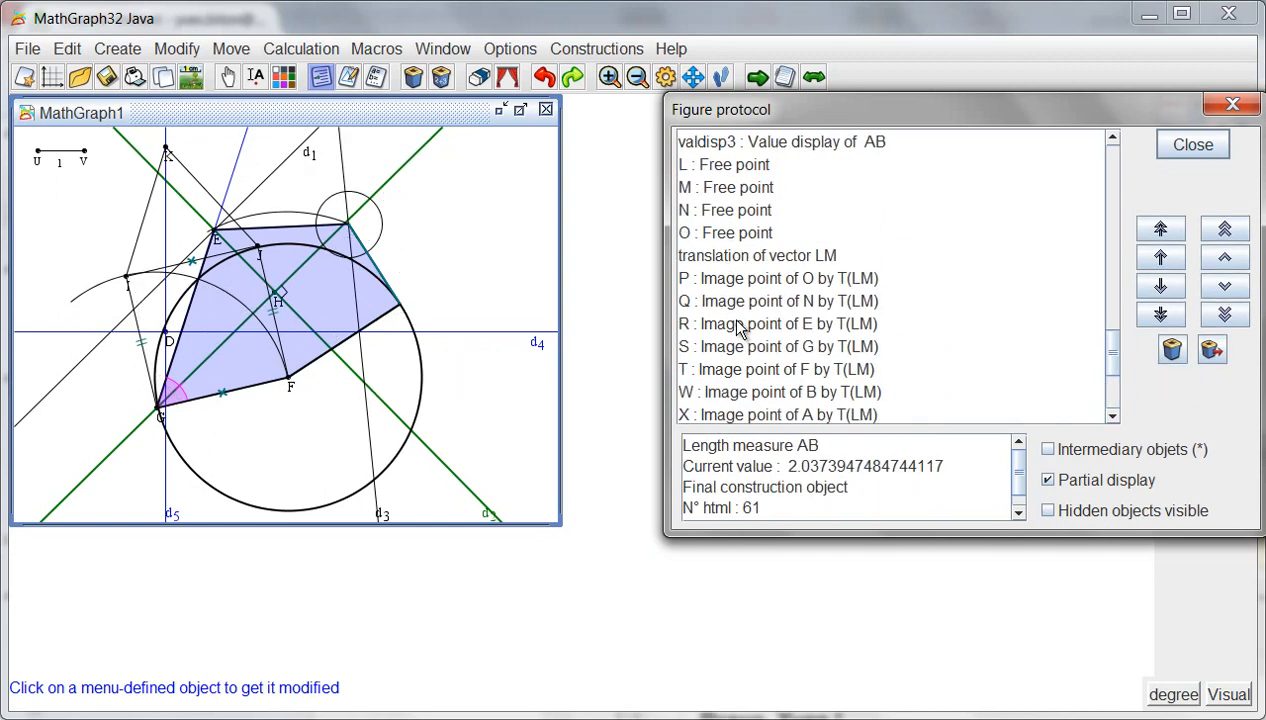
scroll(714, 325, up, 2)
scroll(705, 200, up, 2)
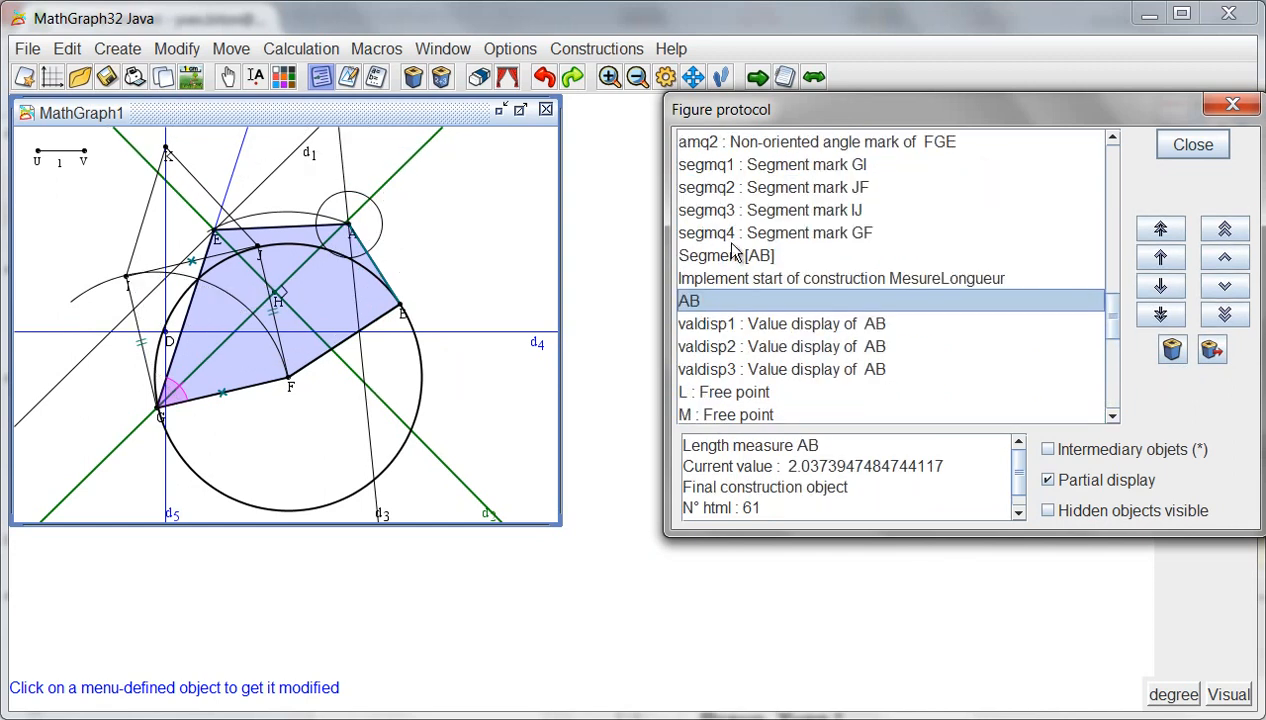
scroll(760, 255, up, 5)
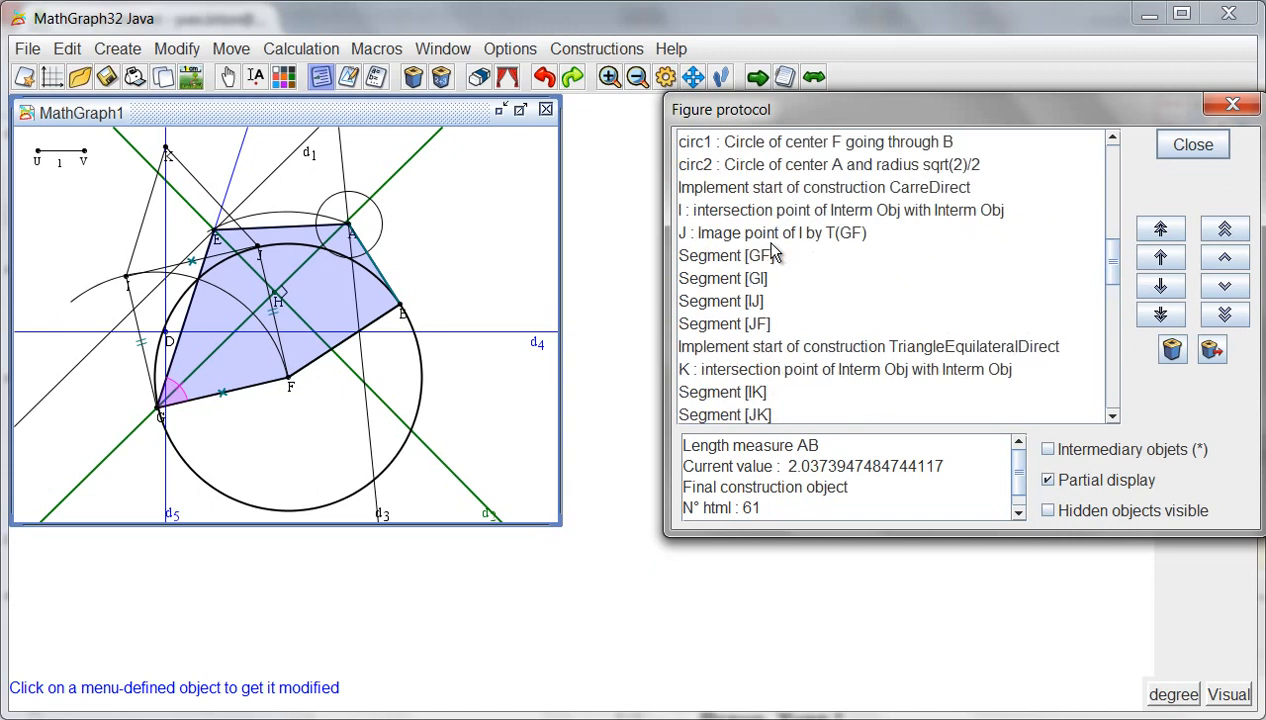
scroll(748, 270, down, 5)
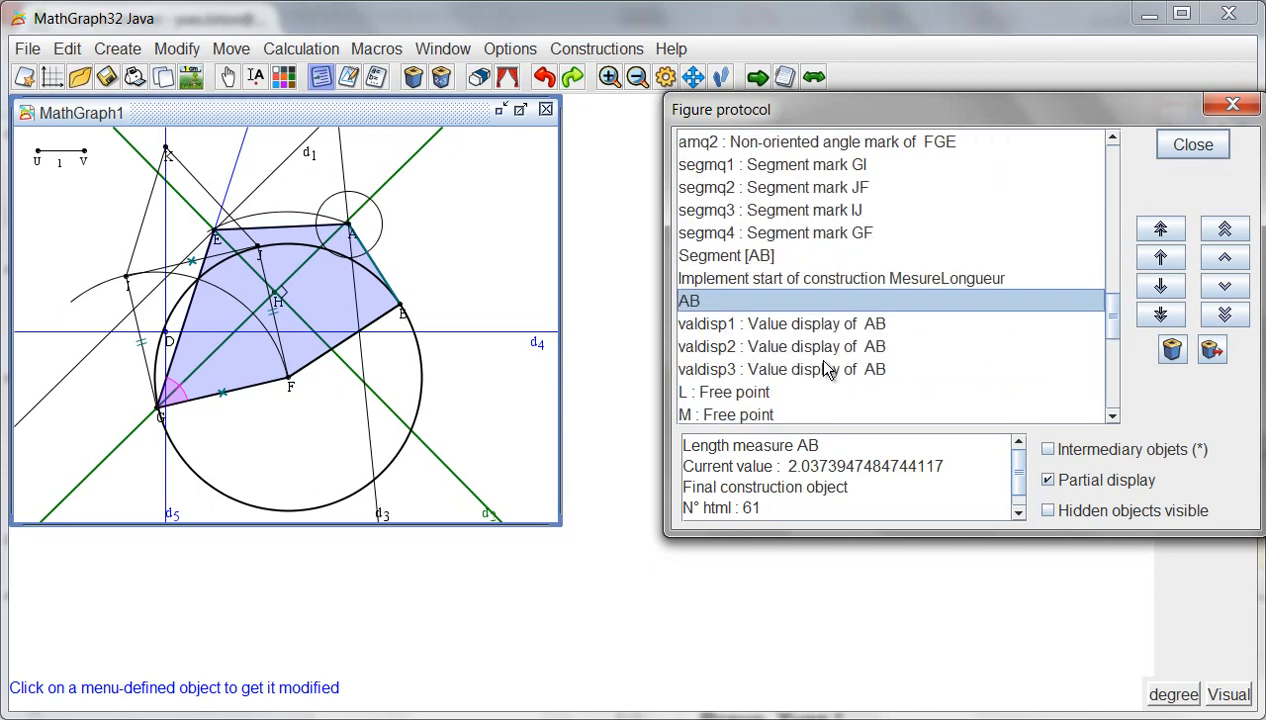
click(1226, 258)
click(1226, 258)
click(1226, 258)
click(1226, 258)
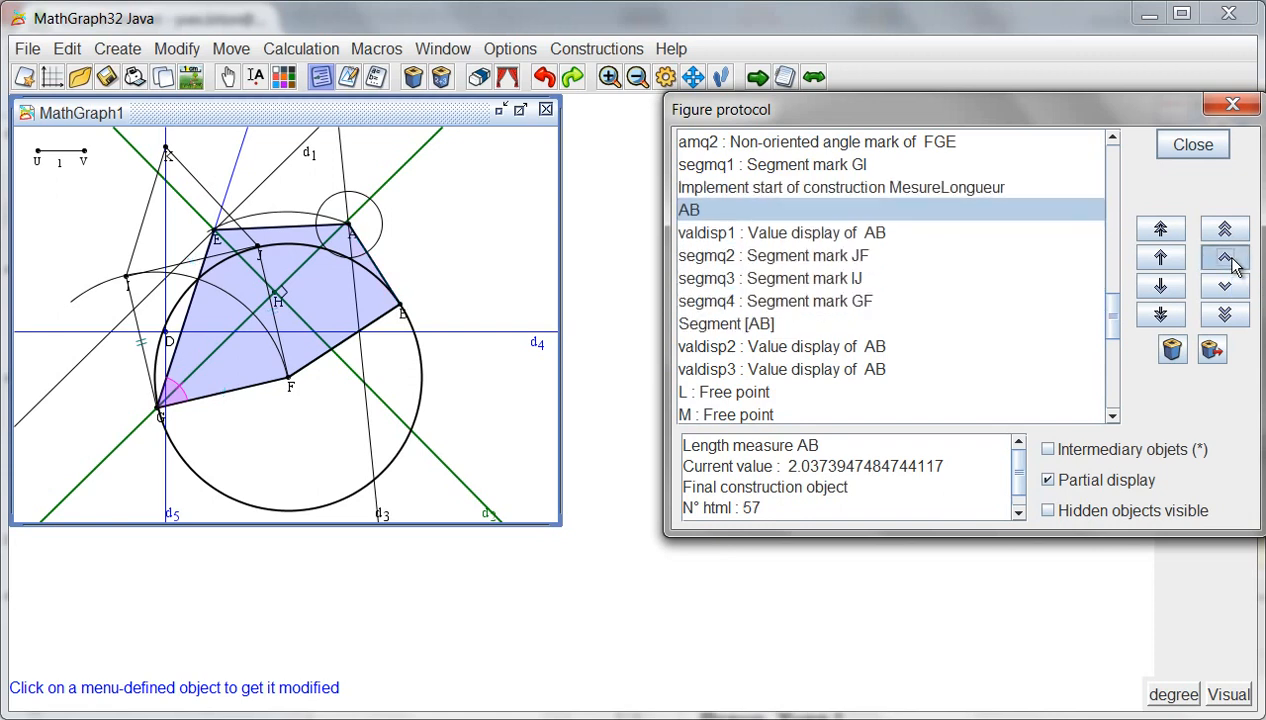
click(1226, 258)
click(1226, 258)
click(1226, 258)
click(1226, 258)
click(1226, 258)
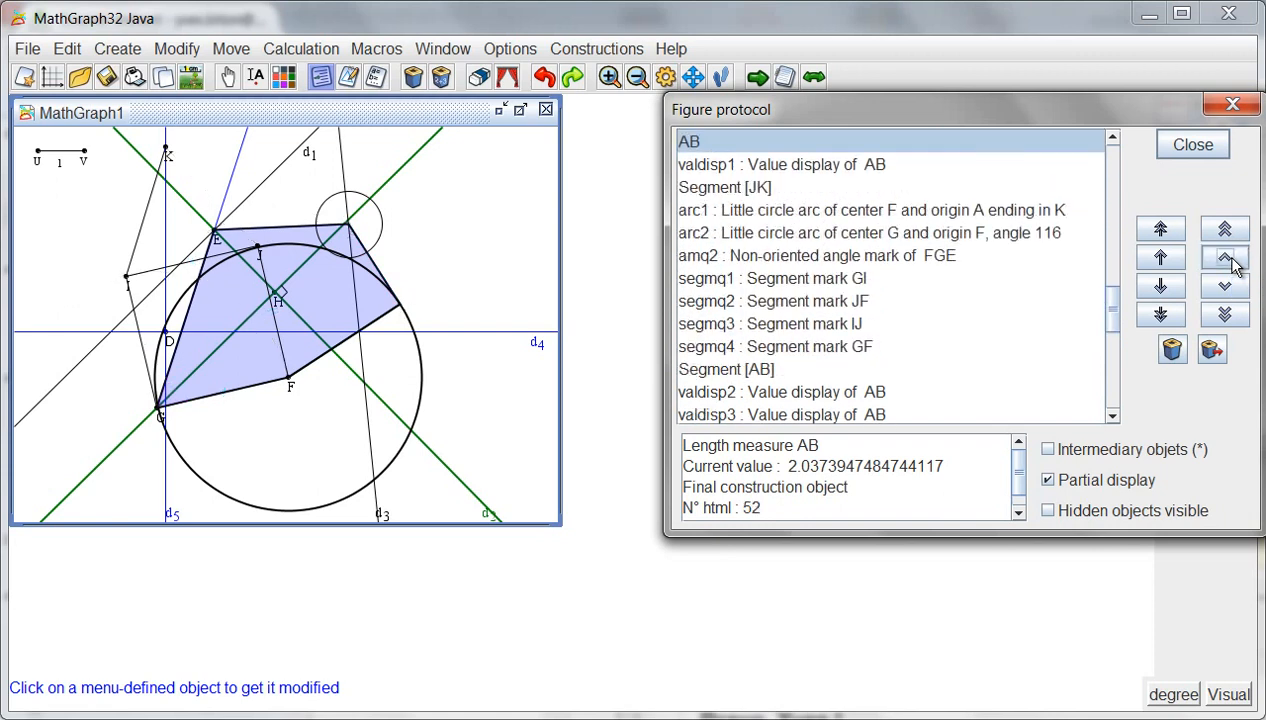
click(1228, 260)
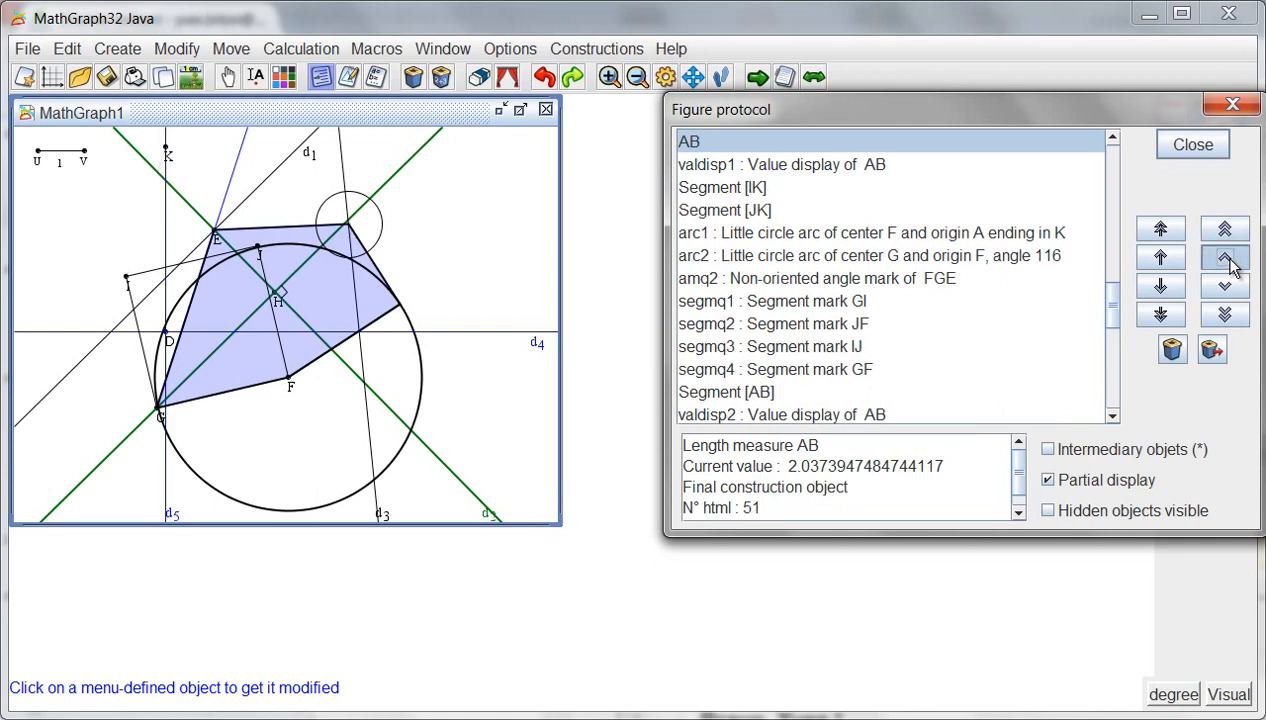
click(1228, 260)
click(1226, 258)
click(1226, 258)
click(1226, 258)
click(1226, 258)
click(1226, 258)
click(1226, 258)
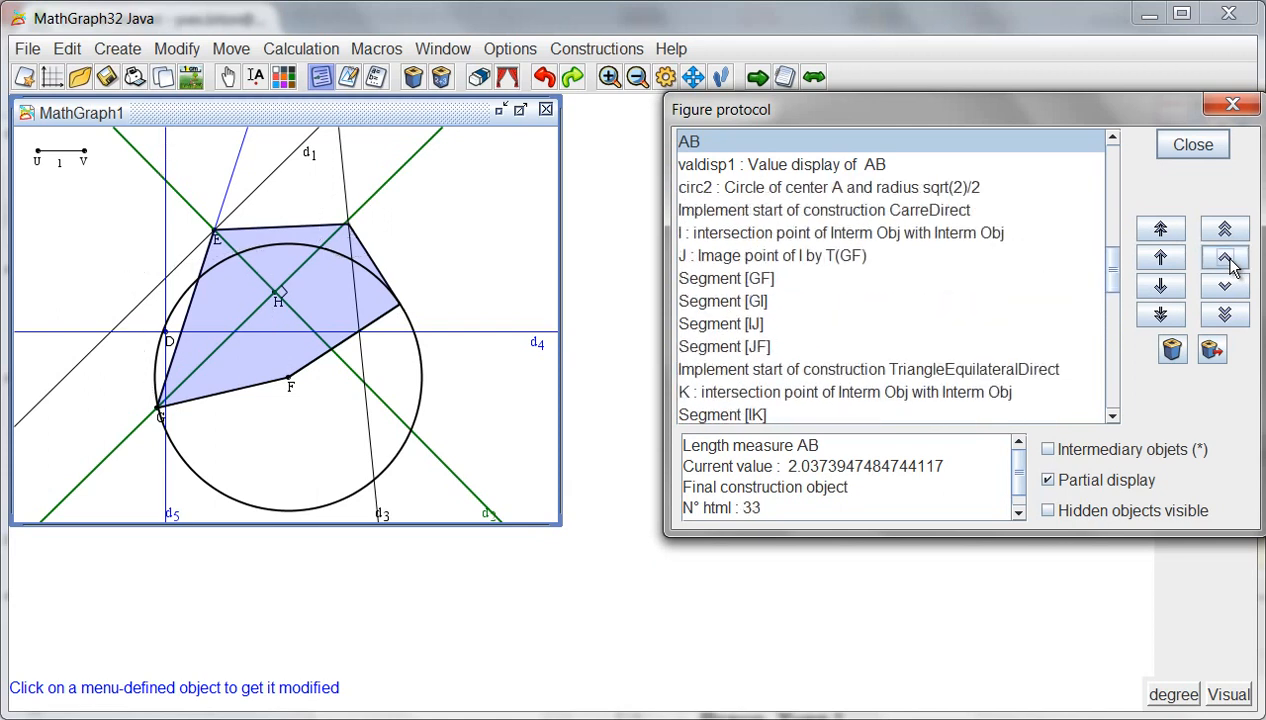
click(1213, 143)
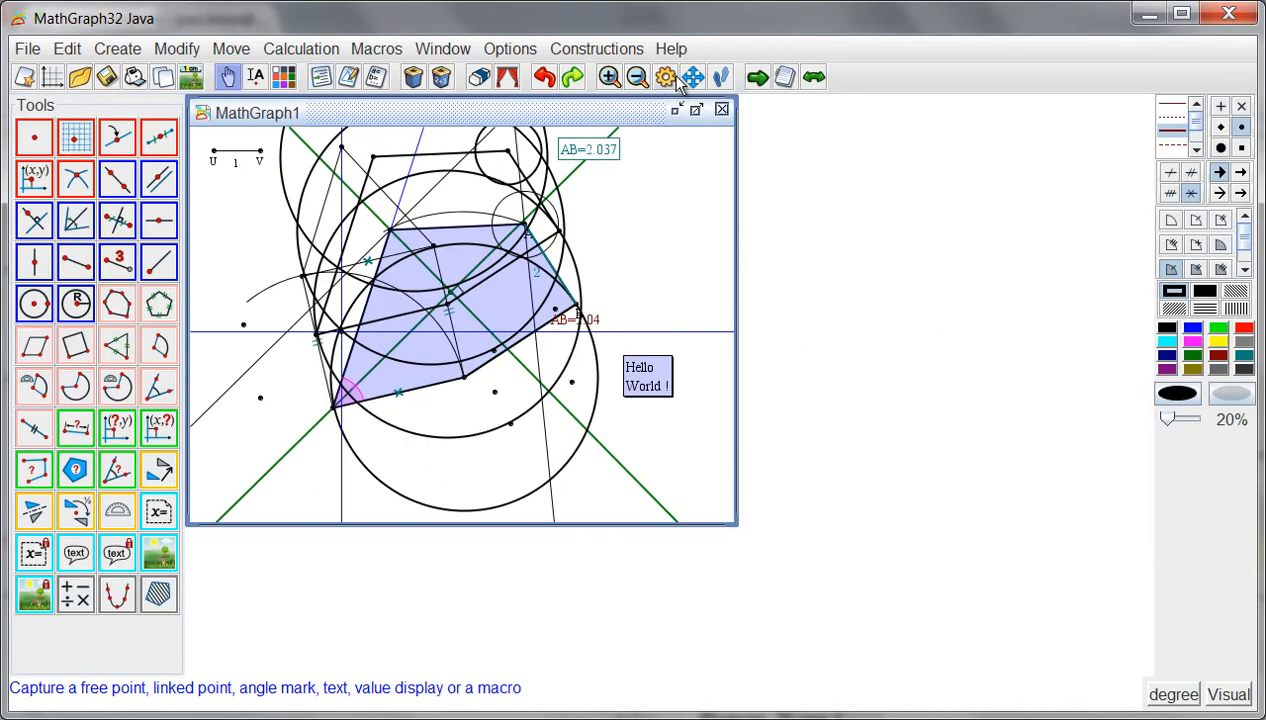
- Set the radius of the small circle centered at A to AB/2
click(348, 80)
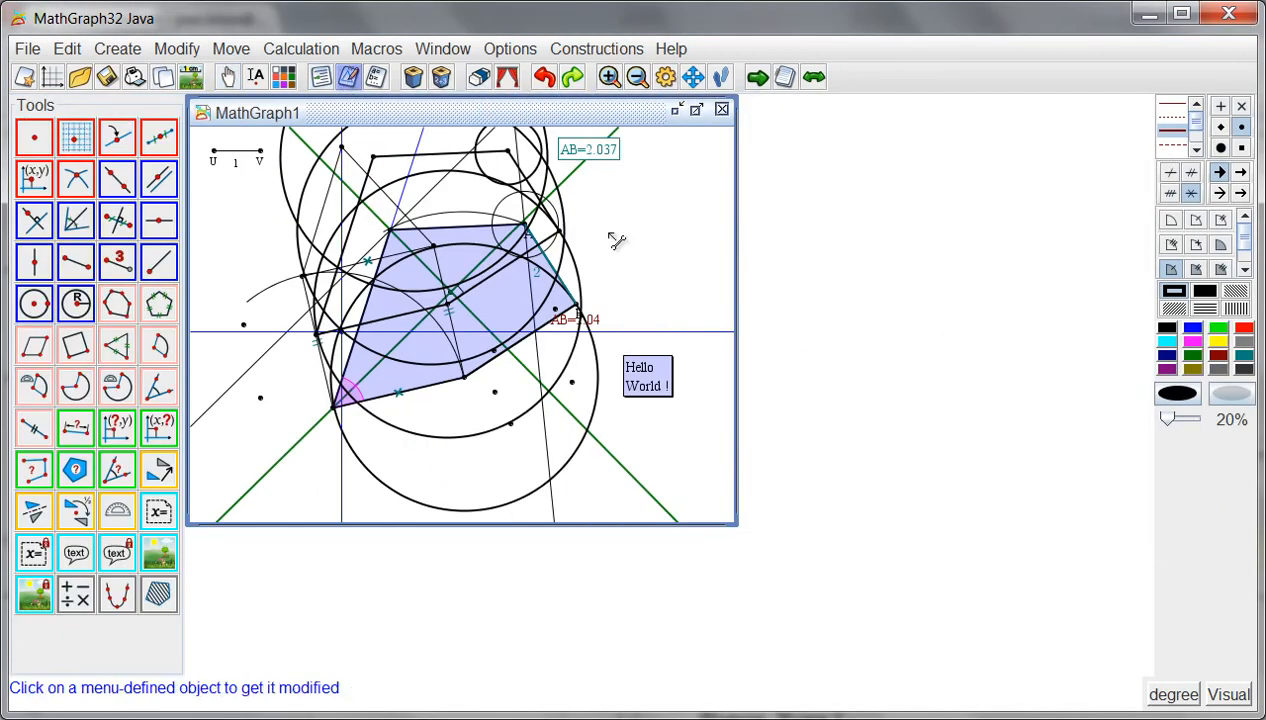
click(562, 222)
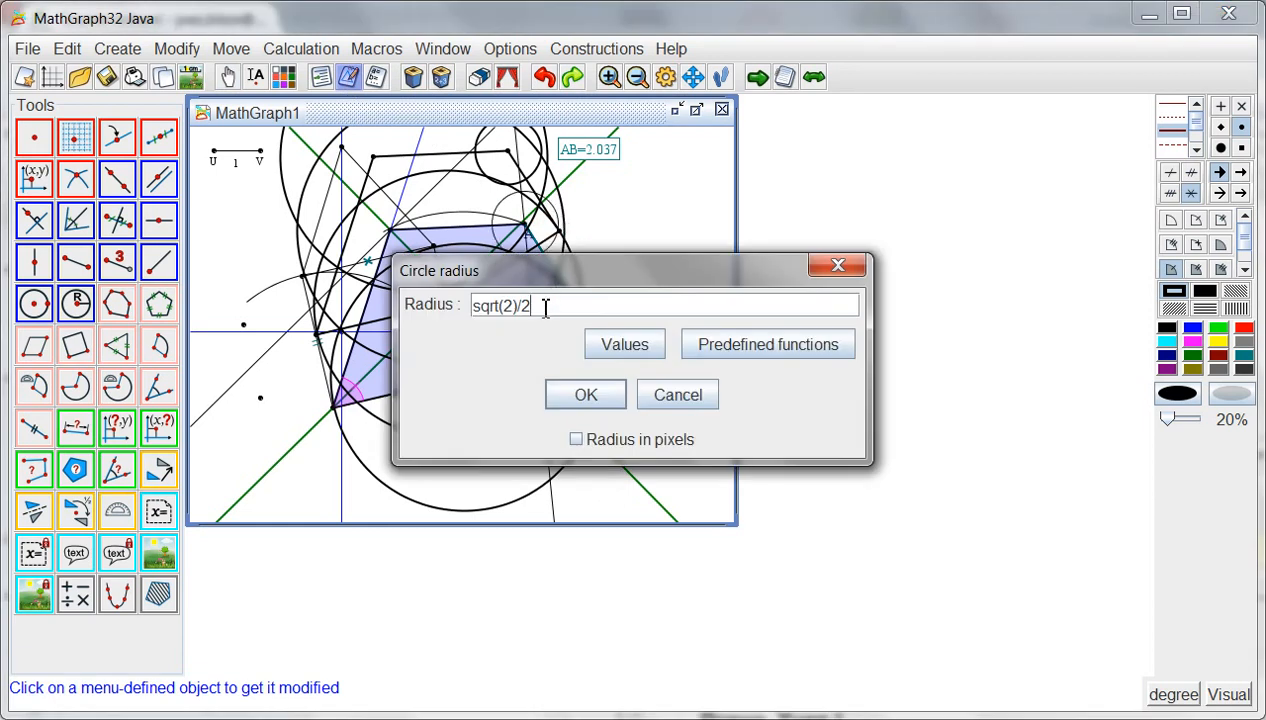
key(ctrl+a)
text(A)
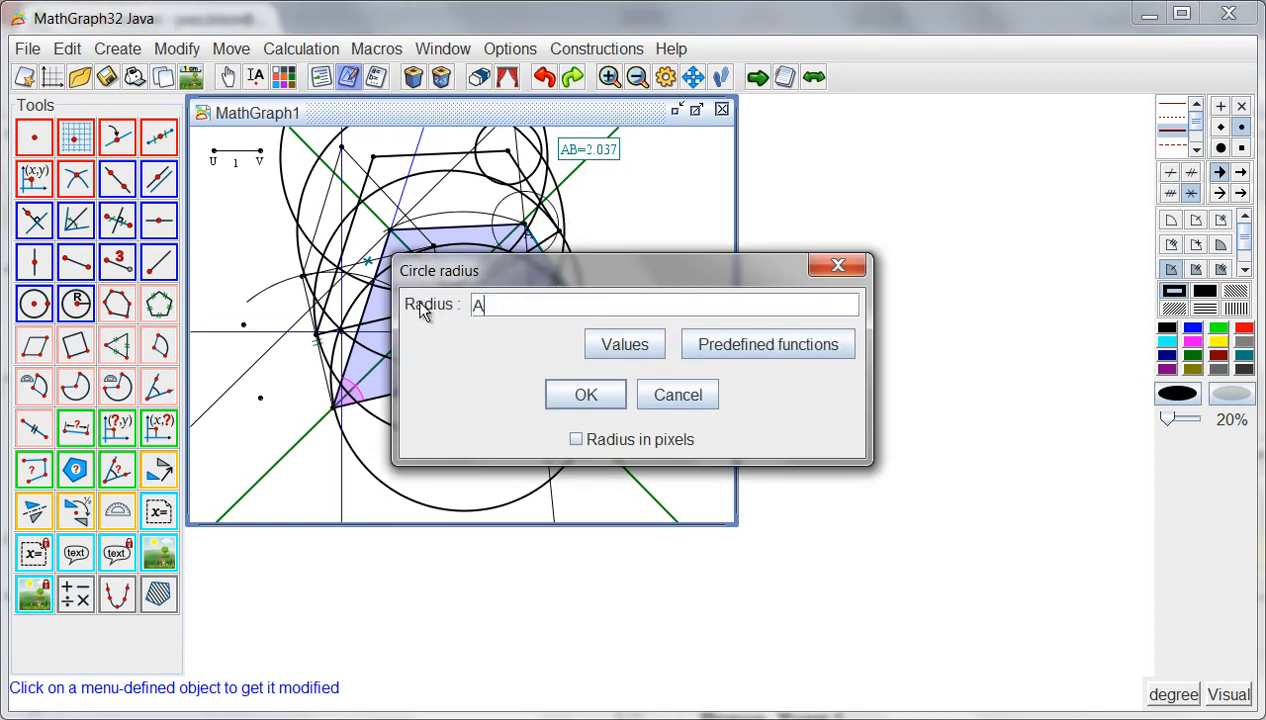
text(B/2)
click(572, 394)
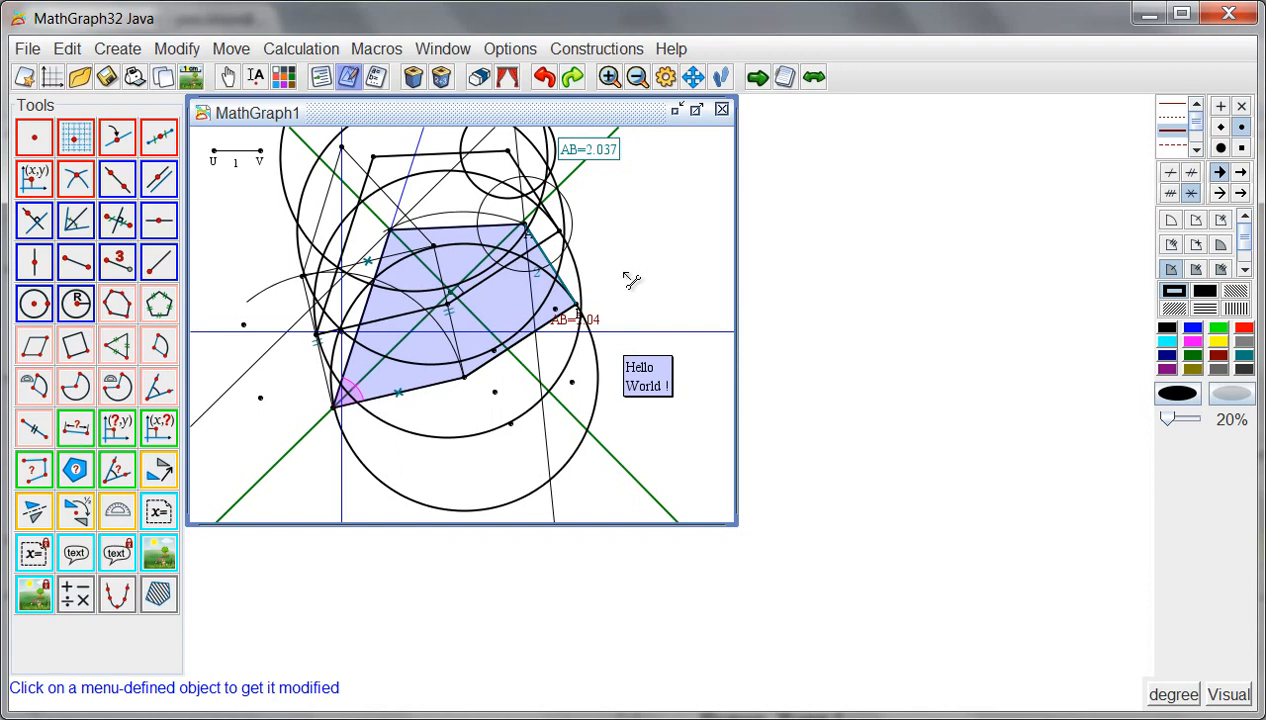
- Zoom the figure in and back out, and translate the whole figure slightly down and to the right
click(607, 77)
click(607, 77)
click(637, 77)
click(637, 77)
click(637, 77)
click(609, 77)
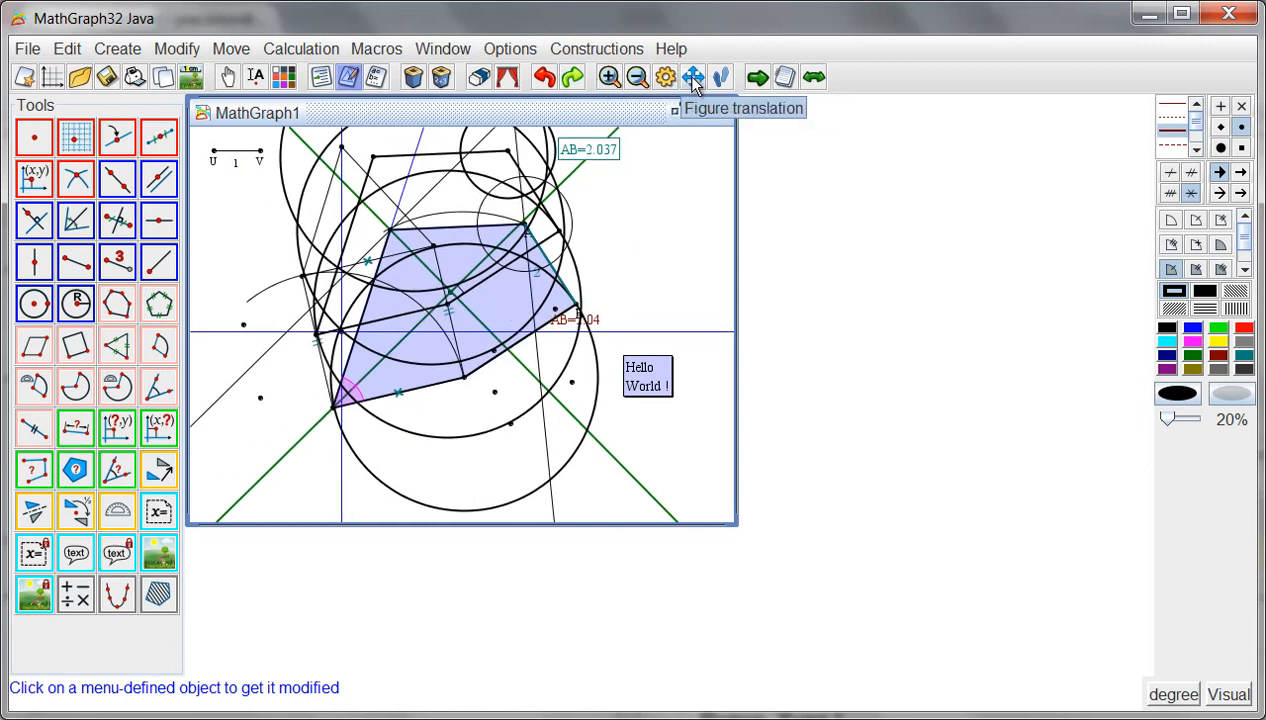
click(693, 77)
drag(518, 196, 526, 228)
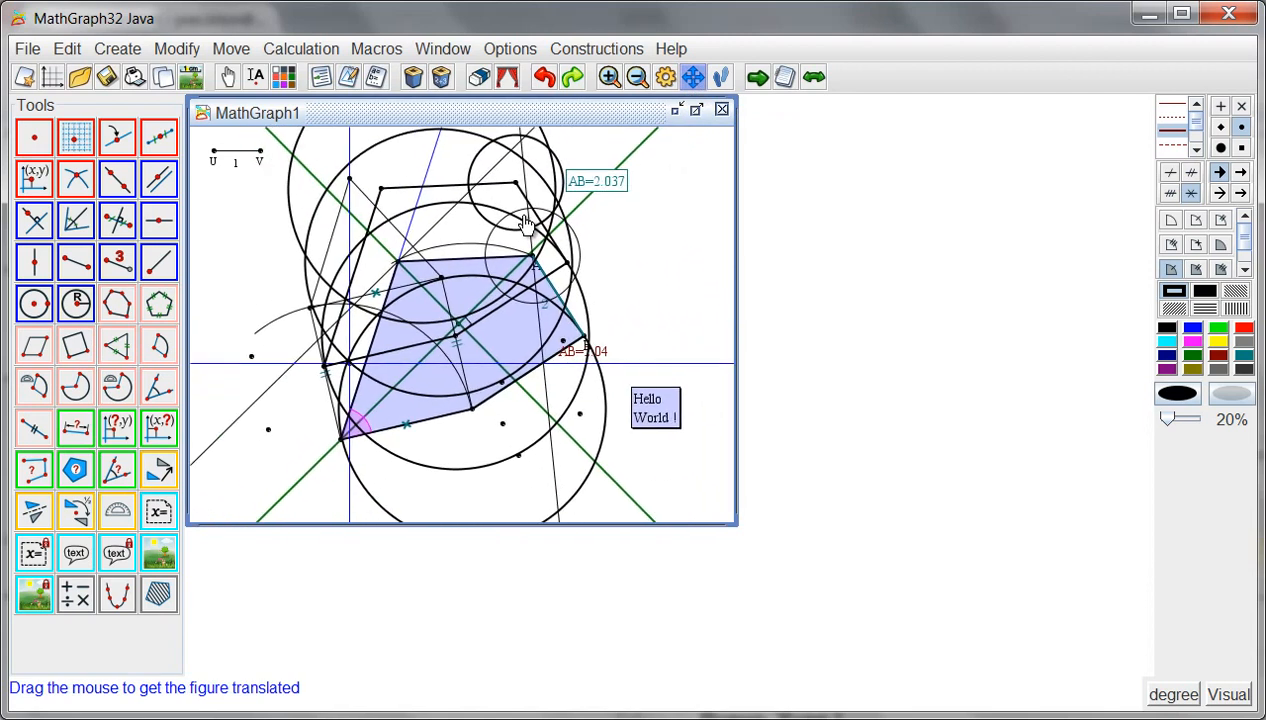